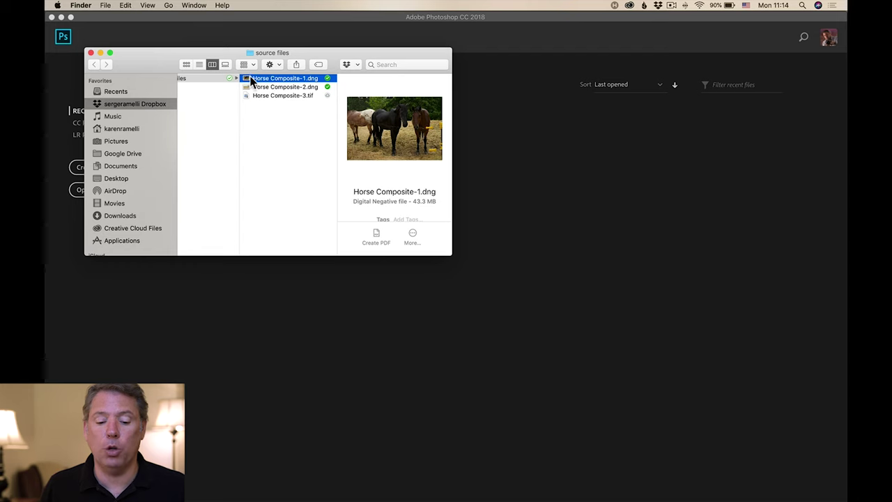
# Open Horse Composite-1.dng from the source files and confirm workflow options that open images as Smart Objects
pyautogui.doubleClick(246, 77)
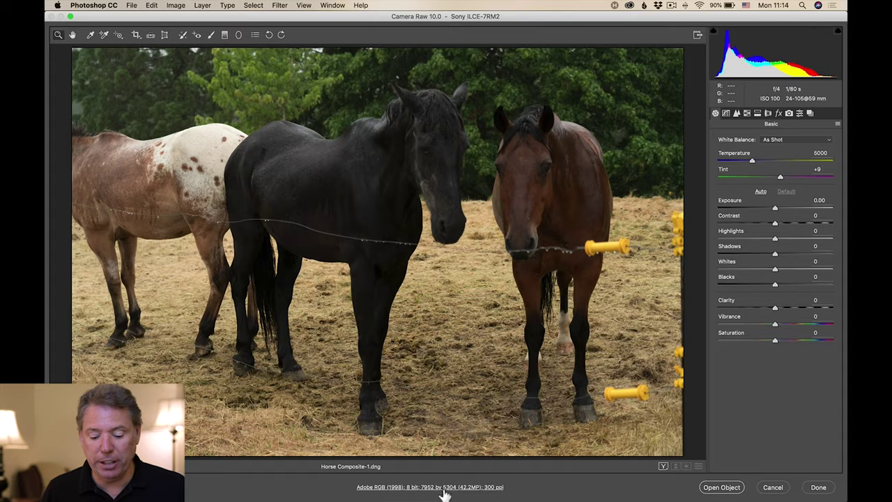
pyautogui.click(444, 490)
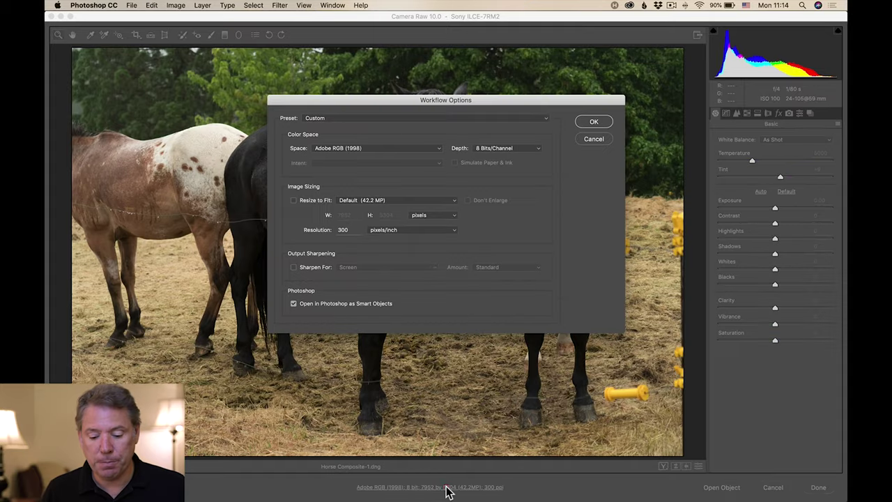
pyautogui.click(231, 413)
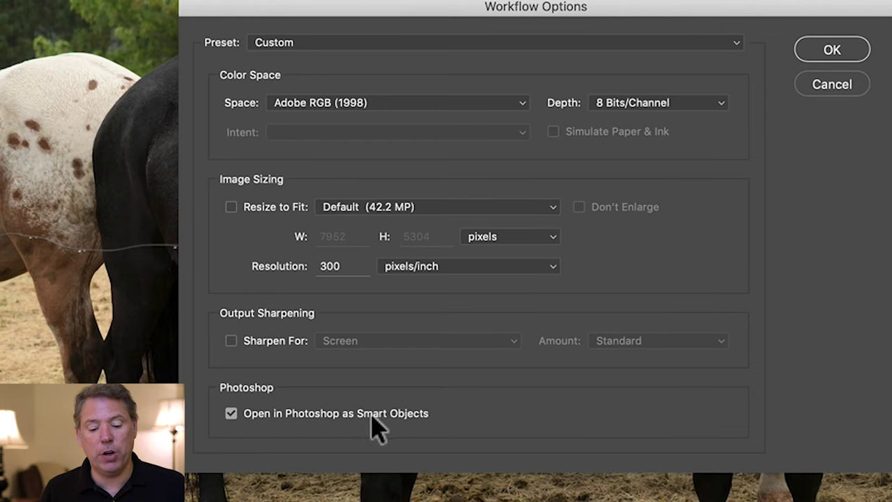
pyautogui.click(810, 59)
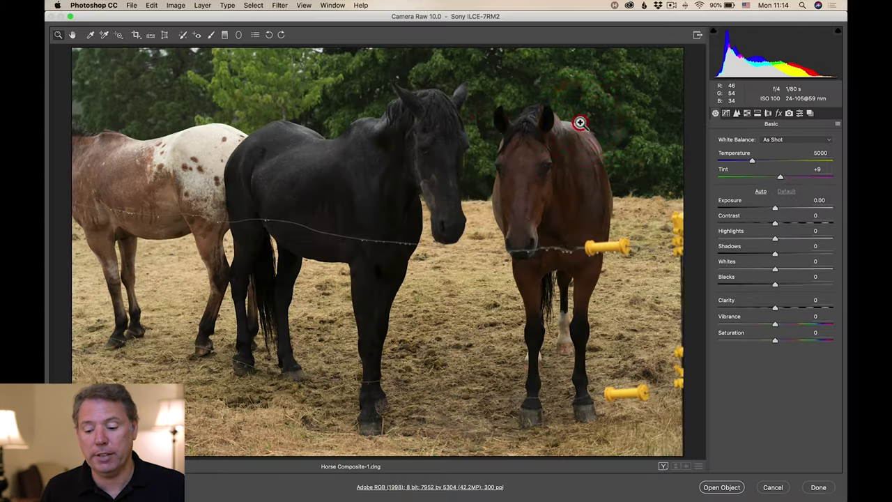
# Set Shadows to +39, Highlights to -44, Whites to +34 and Blacks to -32, and open the horse photo as a smart object
pyautogui.click(798, 254)
pyautogui.click(751, 239)
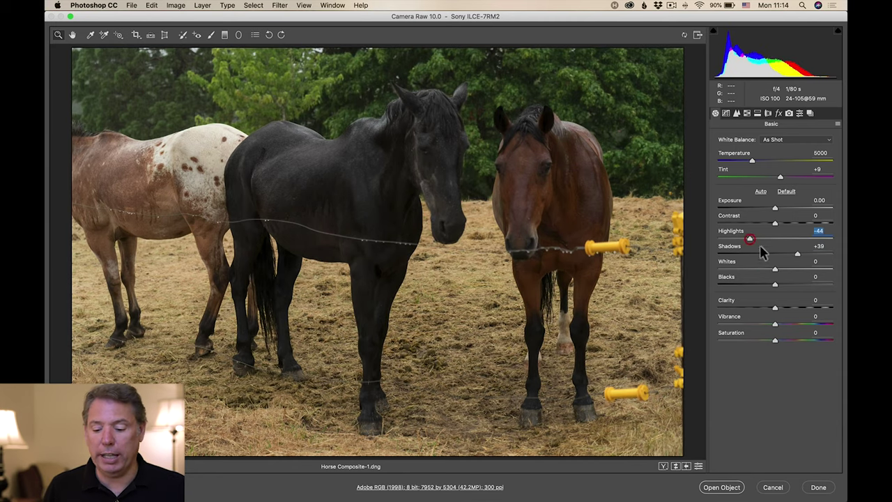
pyautogui.click(794, 269)
pyautogui.click(756, 284)
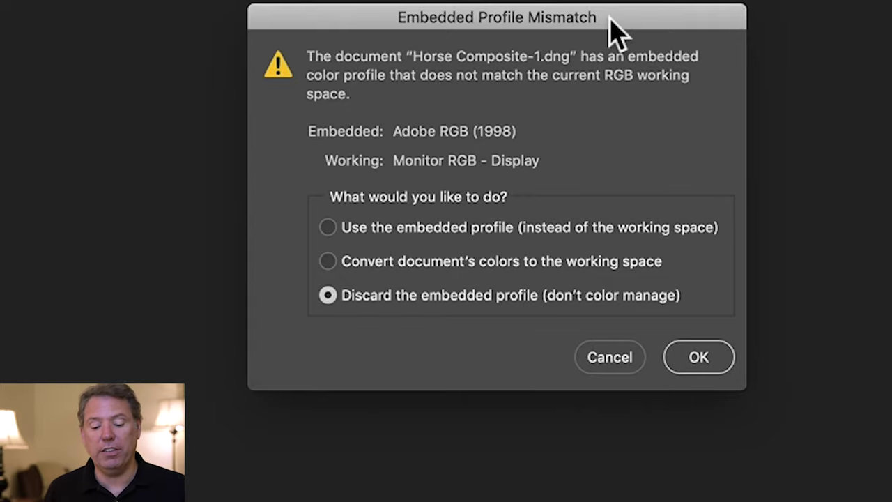
pyautogui.click(342, 234)
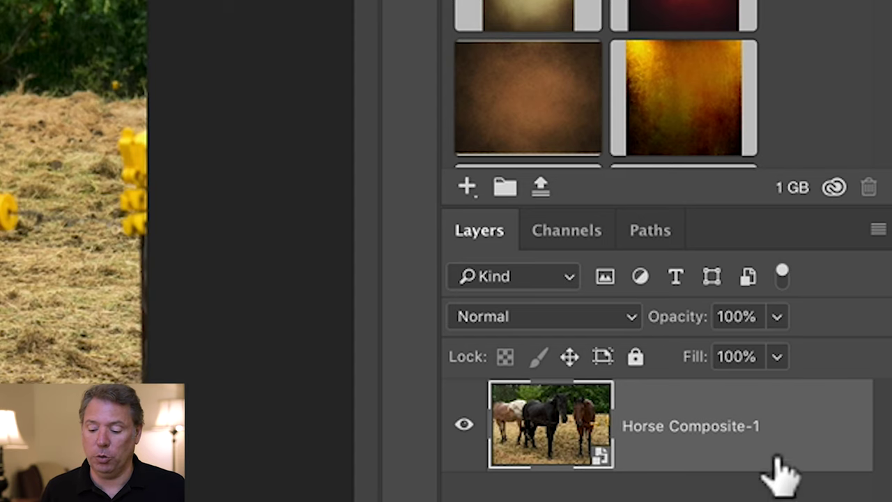
# Reopen the horse smart object's raw settings and change Blacks to -8 and Whites to +18
pyautogui.doubleClick(547, 429)
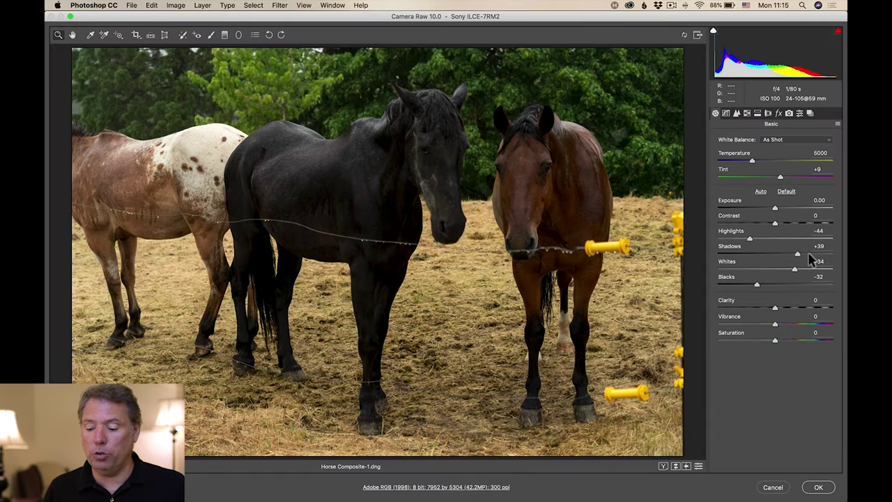
pyautogui.click(766, 282)
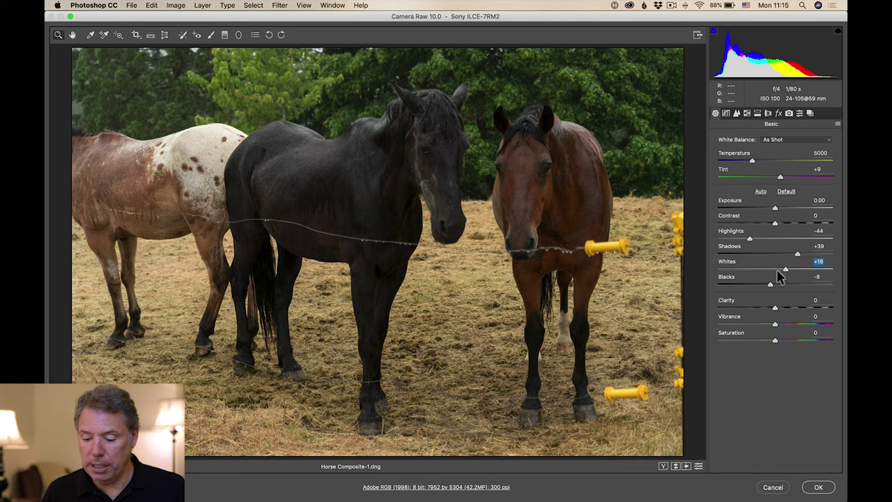
pyautogui.click(819, 488)
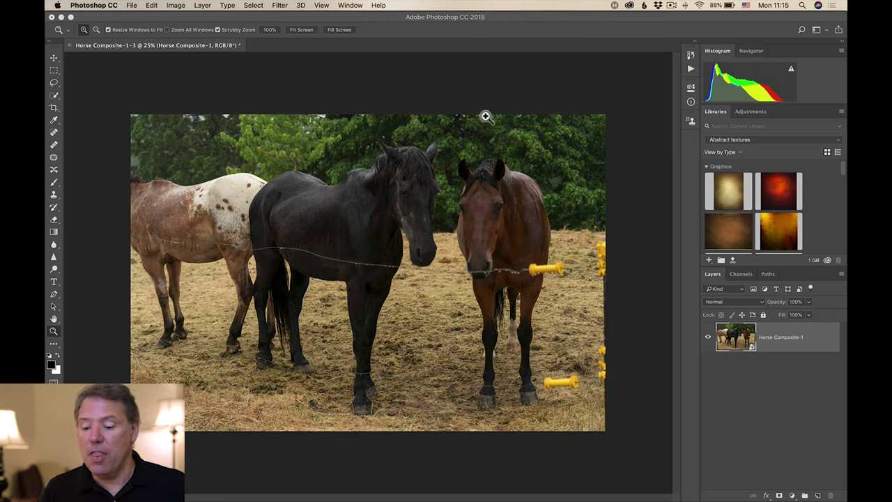
# Choose the Photography workspace and confirm the largest thumbnail size for the layers
pyautogui.click(817, 32)
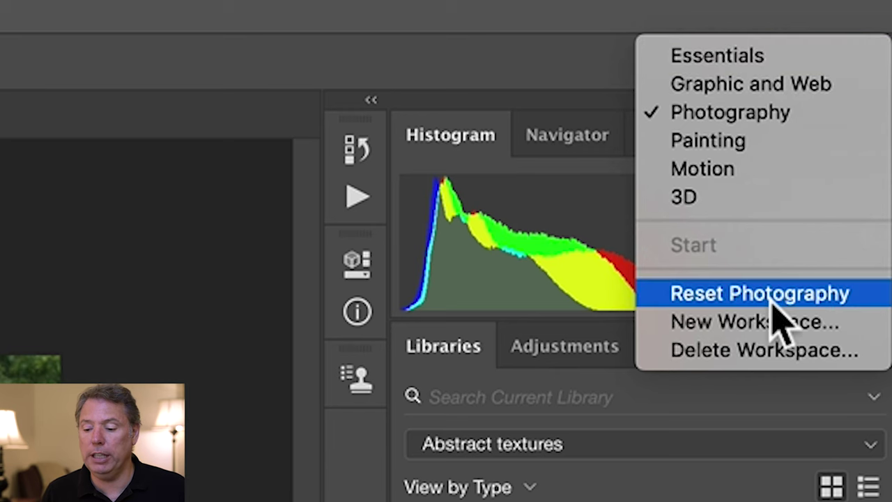
pyautogui.click(677, 115)
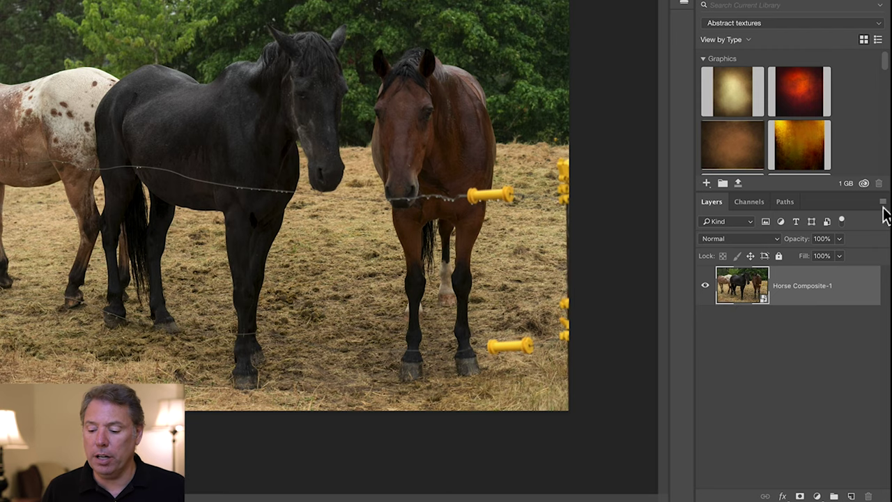
pyautogui.click(882, 202)
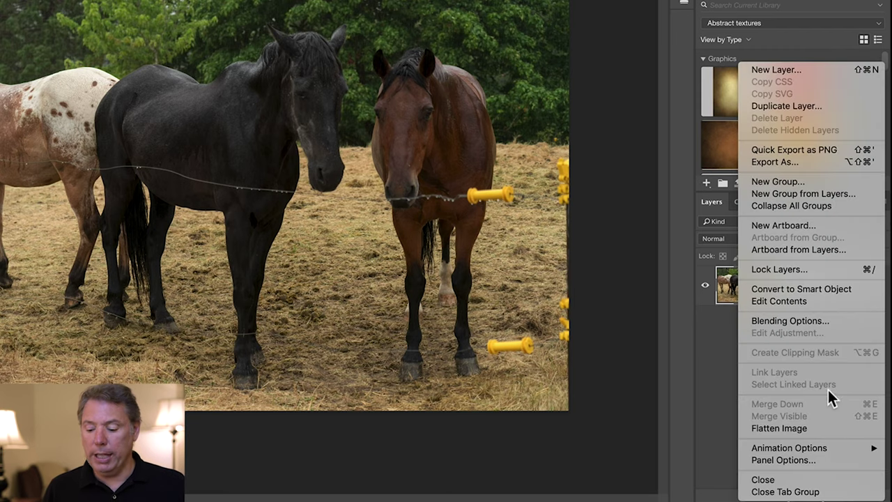
pyautogui.click(843, 462)
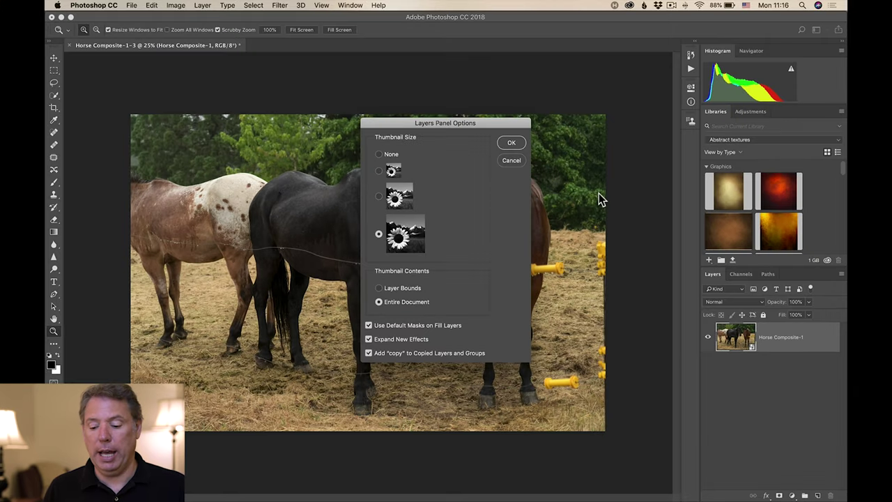
pyautogui.click(448, 52)
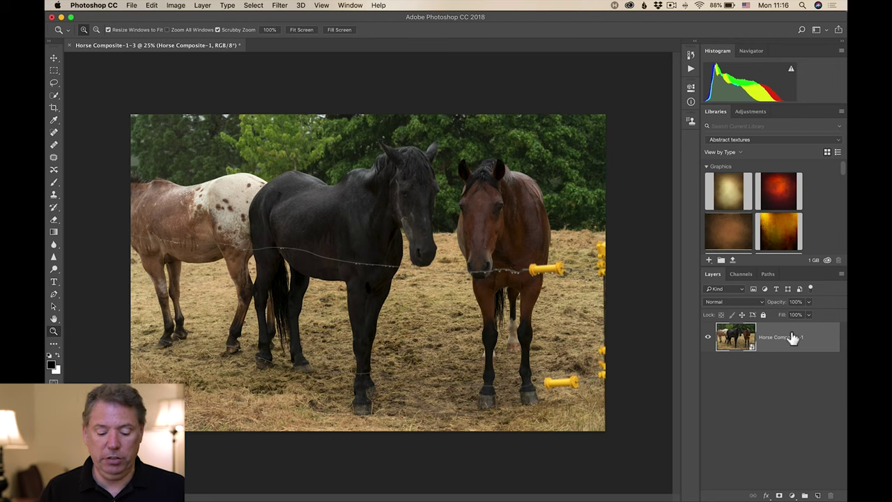
# Switch to Finder and open Horse Composite-2.dng in Camera Raw
pyautogui.press('super+Tab')
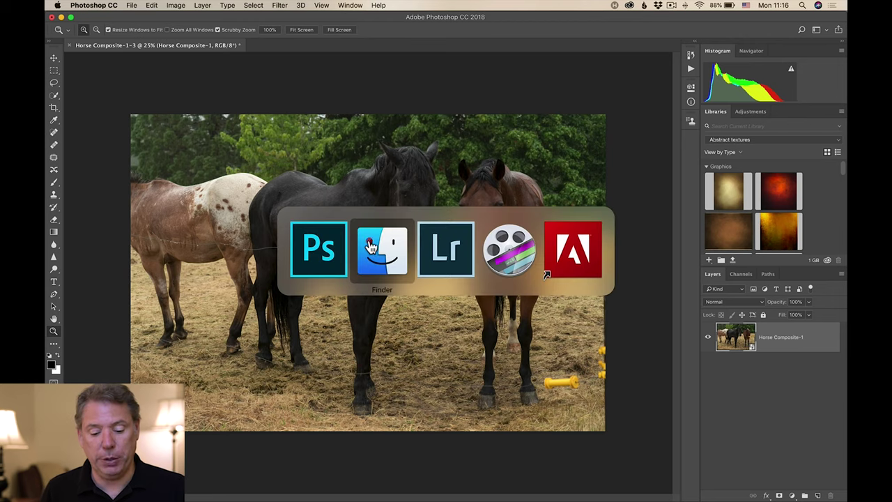
pyautogui.click(370, 240)
pyautogui.doubleClick(287, 88)
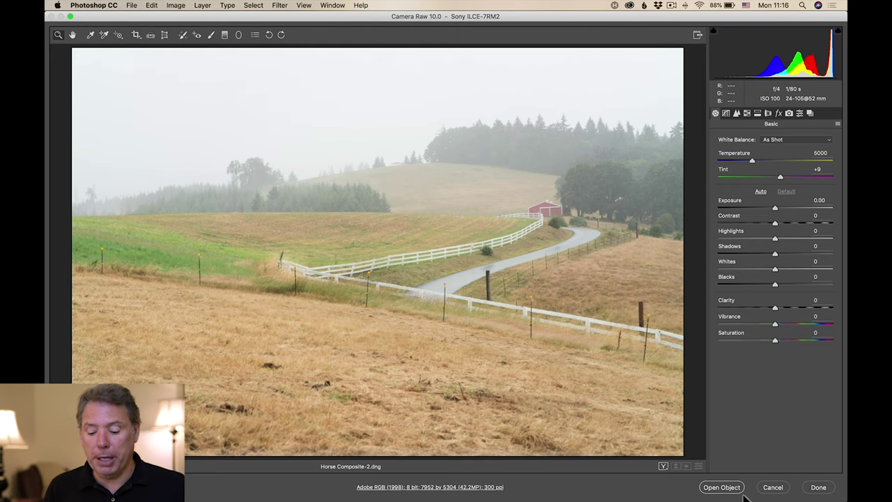
# Confirm the Smart Objects workflow option and open the landscape photo with its embedded profile discarded
pyautogui.click(386, 489)
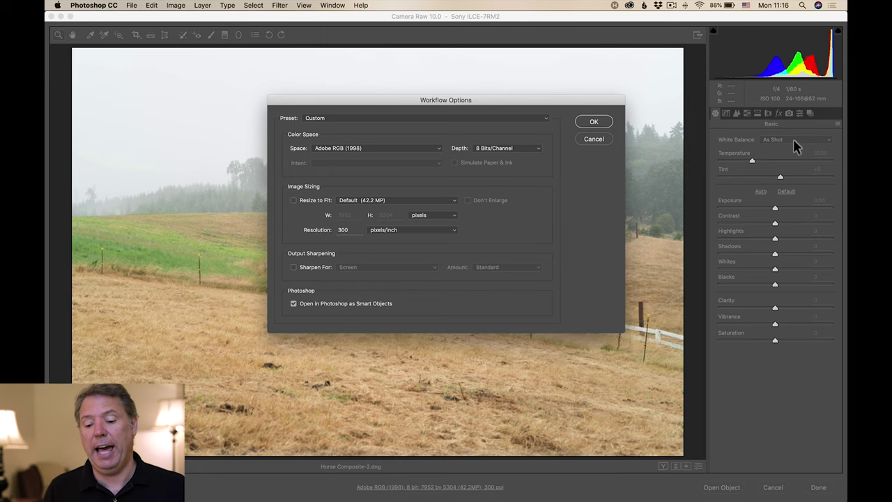
pyautogui.click(591, 123)
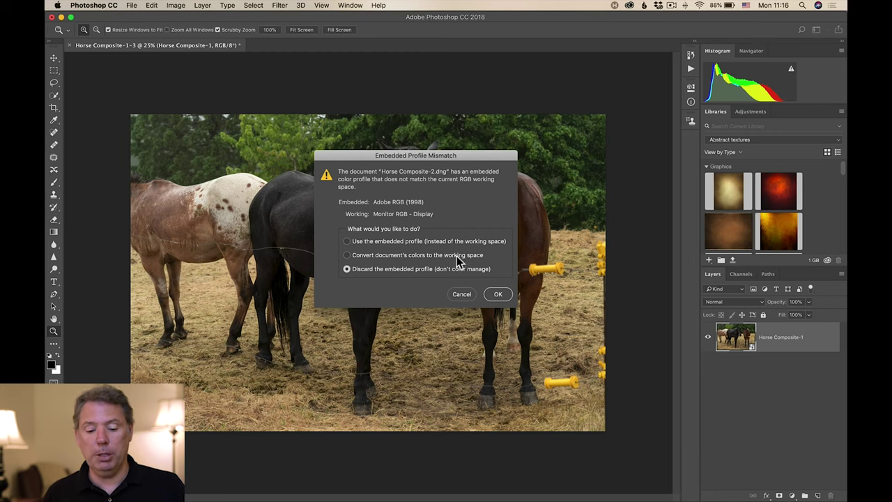
pyautogui.click(498, 294)
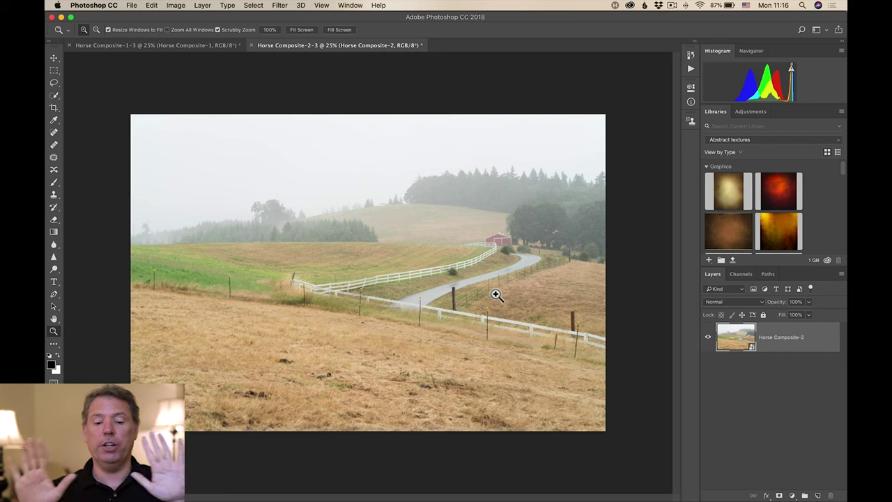
# Consolidate all open documents into tabs
pyautogui.click(214, 47)
pyautogui.click(350, 47)
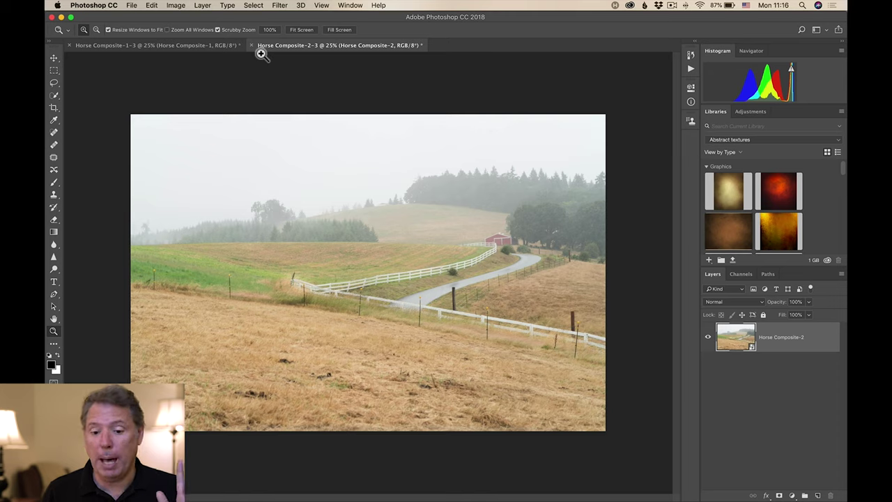
pyautogui.click(352, 6)
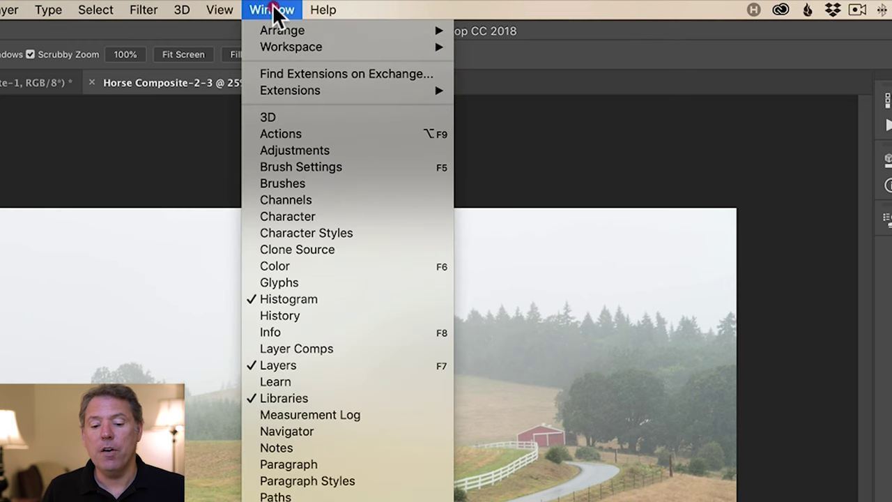
pyautogui.moveTo(272, 32)
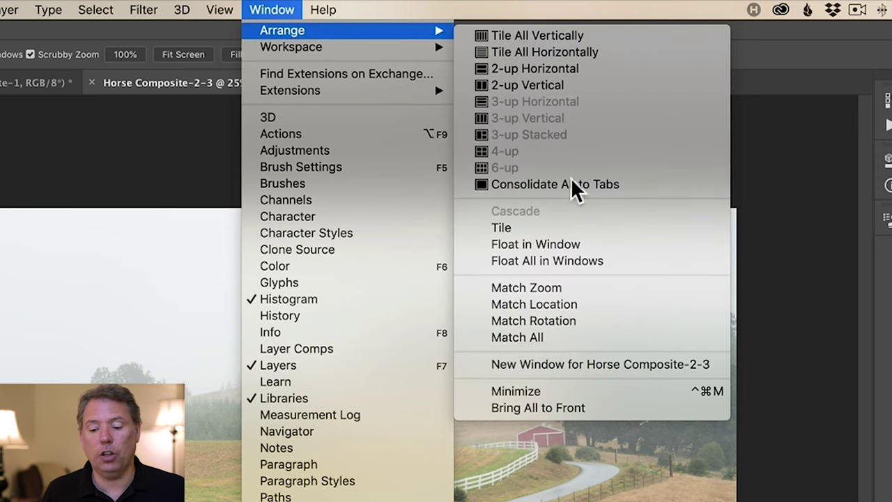
pyautogui.click(627, 186)
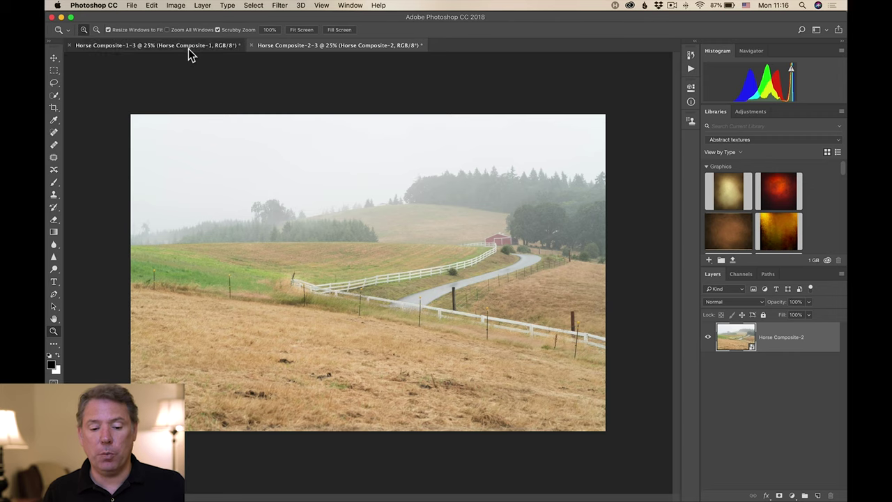
# Copy the horse photo layer from its document into the Horse Composite-2 document, placed over the landscape
pyautogui.click(188, 48)
pyautogui.click(318, 46)
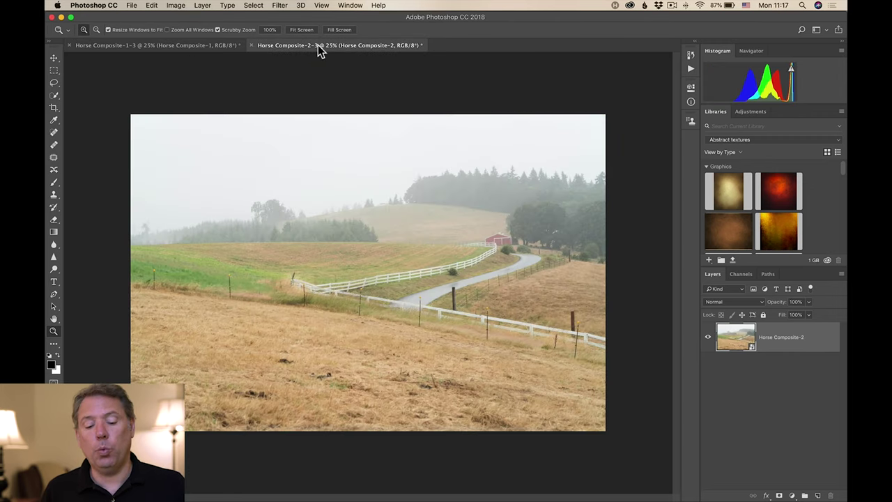
pyautogui.click(195, 48)
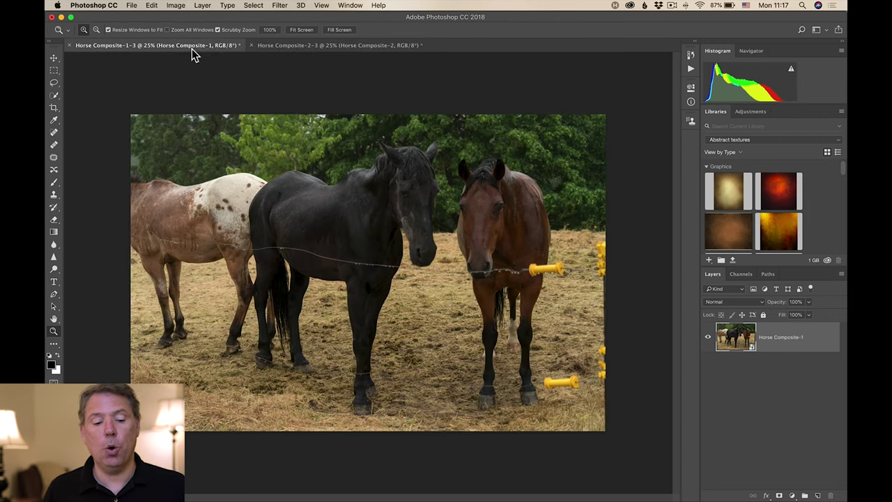
pyautogui.click(318, 47)
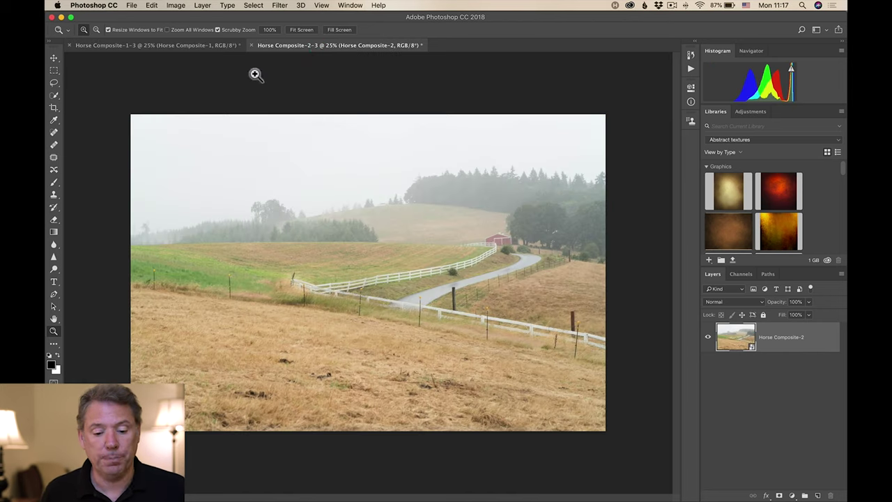
pyautogui.click(203, 48)
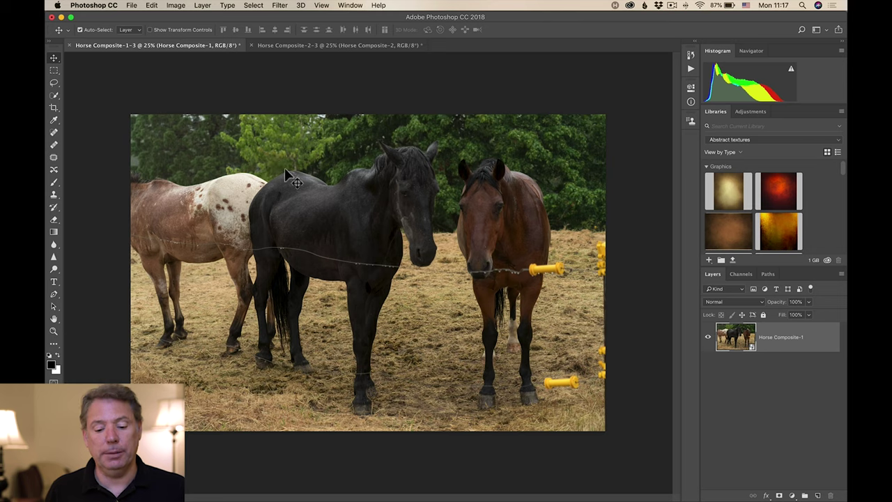
pyautogui.moveTo(265, 183); pyautogui.dragTo(329, 52)
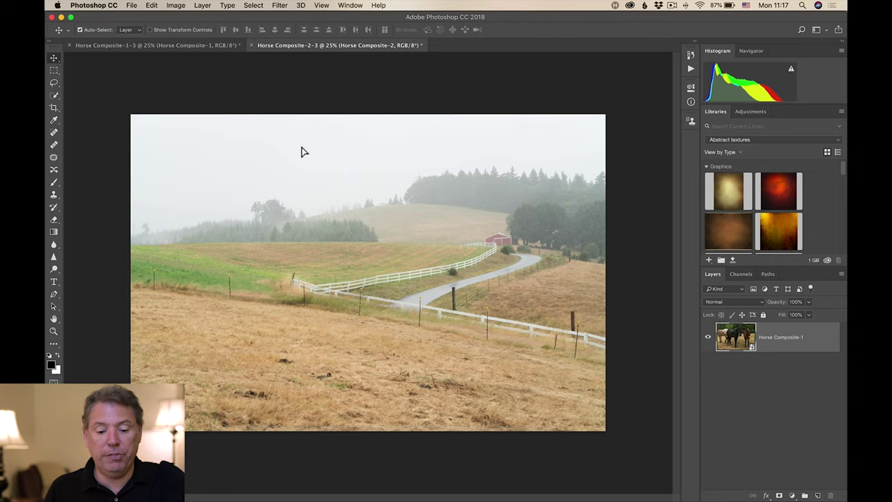
pyautogui.moveTo(293, 174); pyautogui.dragTo(292, 173)
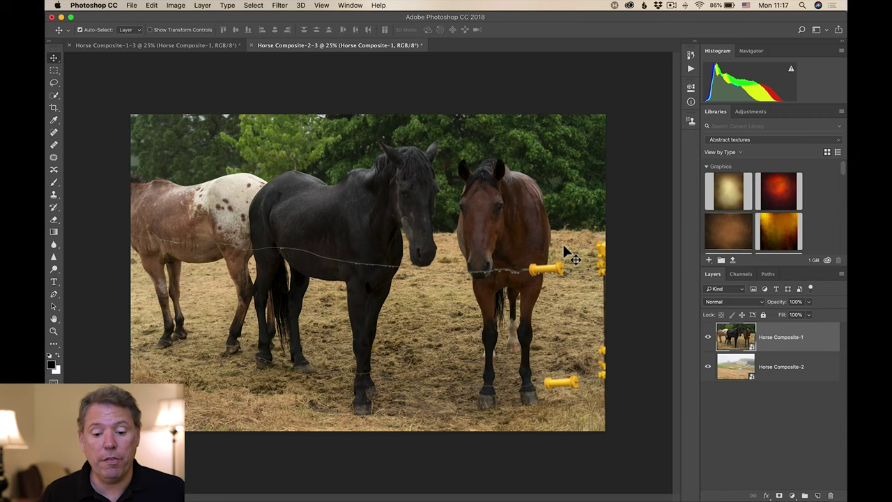
# Select the black horse's rump, back, neck and head with the Quick Selection tool
pyautogui.click(54, 83)
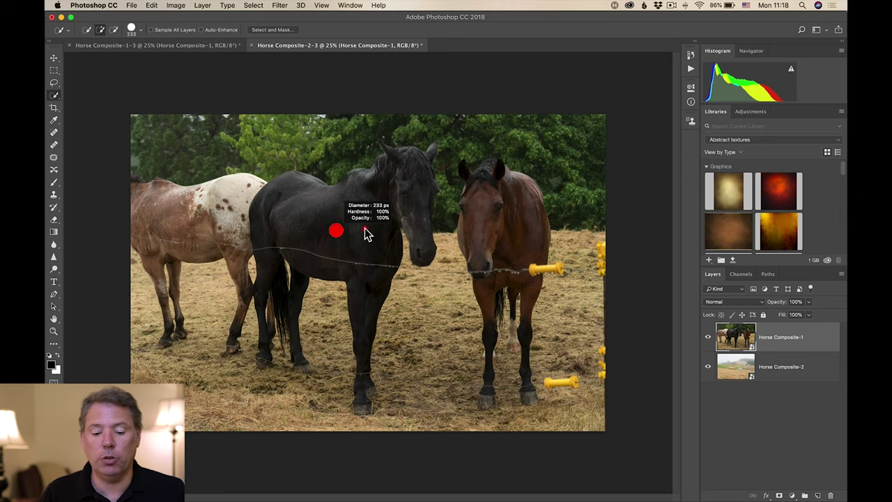
pyautogui.moveTo(367, 234); pyautogui.dragTo(354, 231)
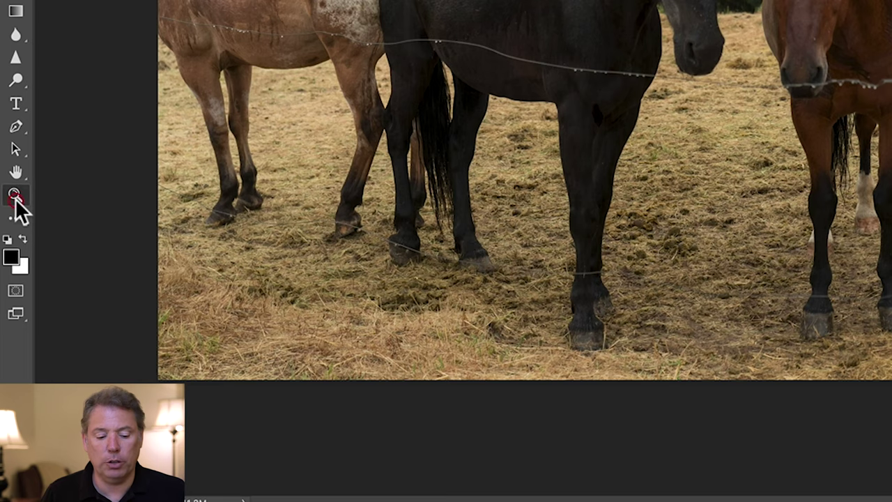
pyautogui.click(15, 198)
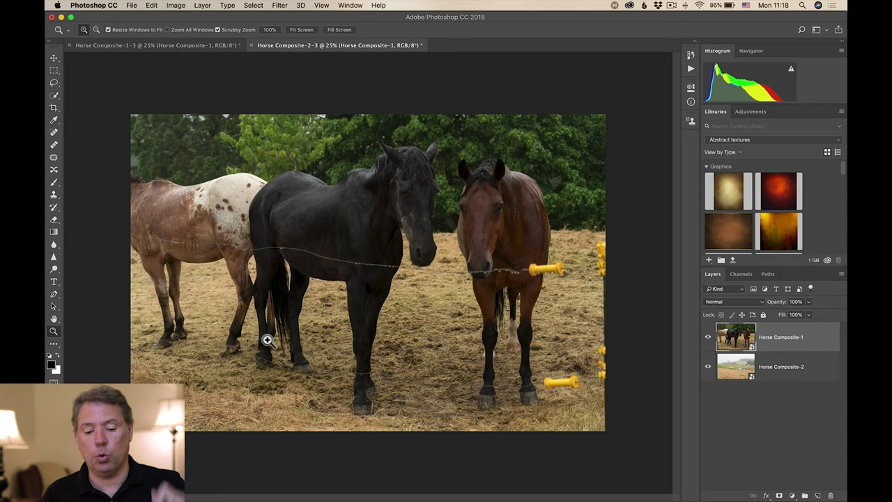
pyautogui.click(313, 233)
pyautogui.click(313, 230)
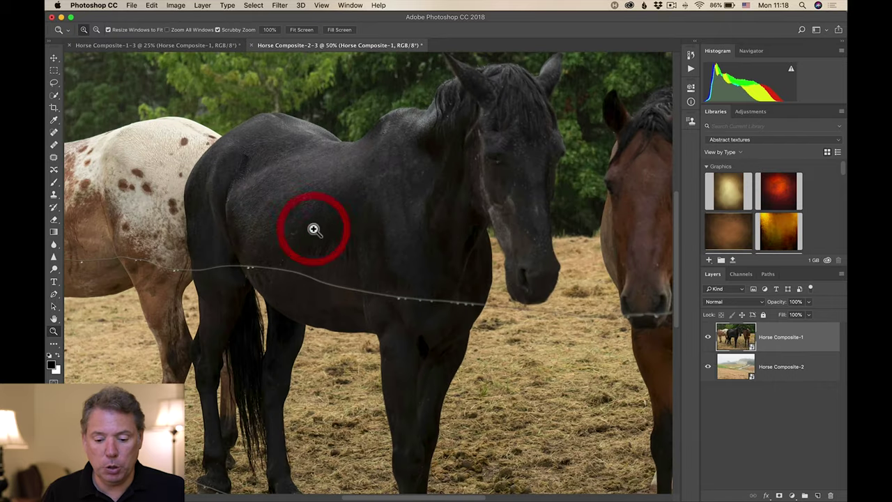
pyautogui.click(357, 217)
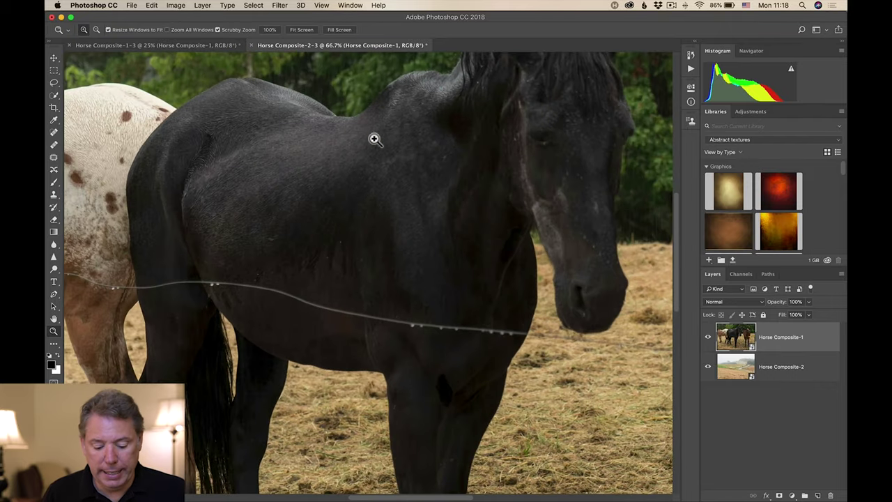
pyautogui.scroll(5, 389, 171)
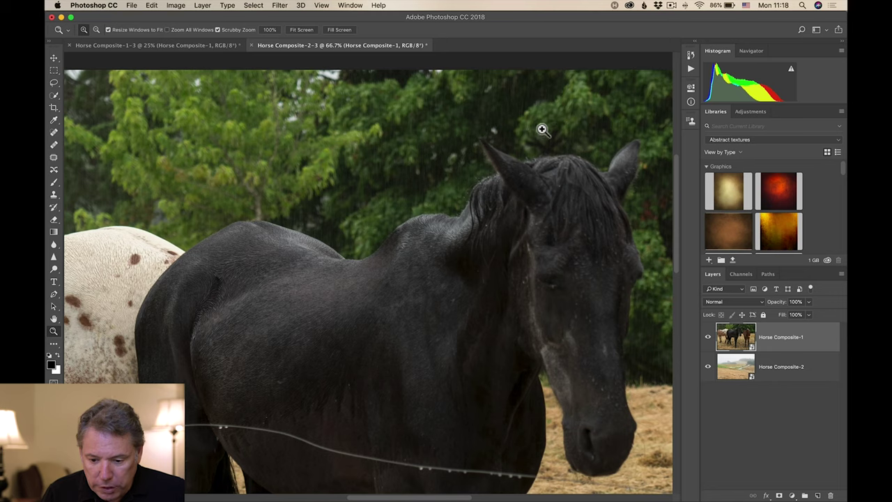
pyautogui.press('w')
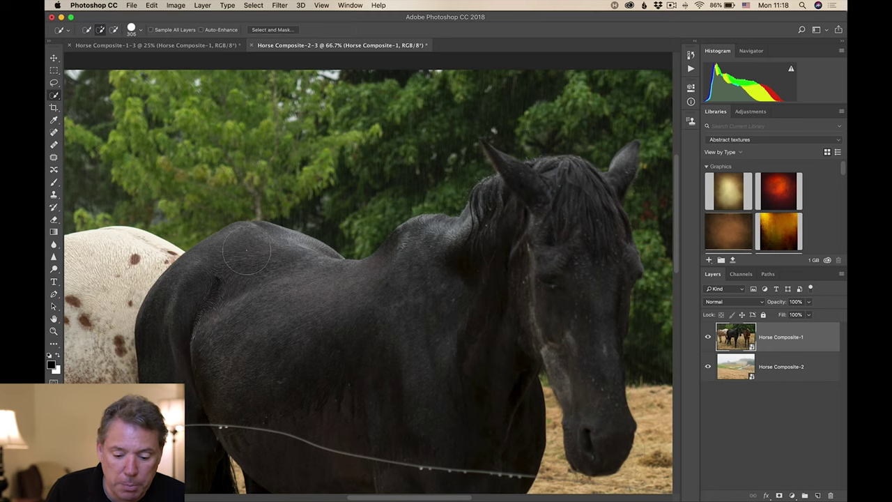
pyautogui.moveTo(194, 326); pyautogui.dragTo(197, 352)
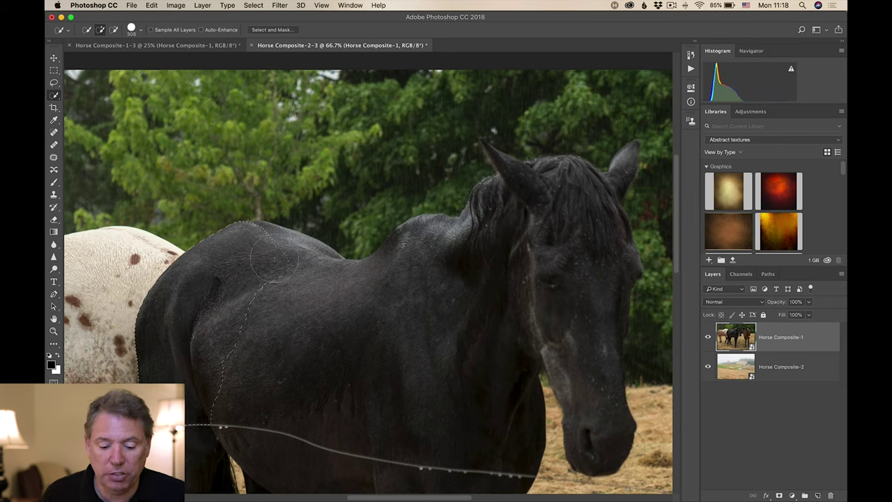
pyautogui.click(418, 272)
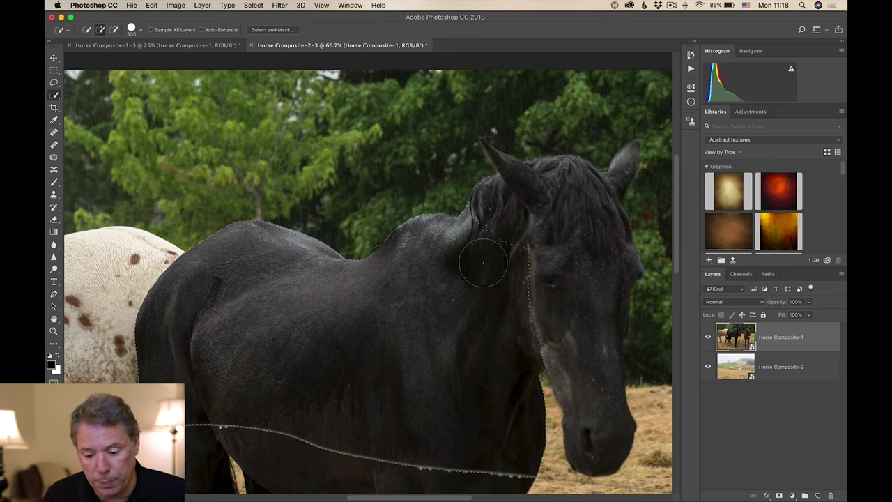
pyautogui.click(569, 266)
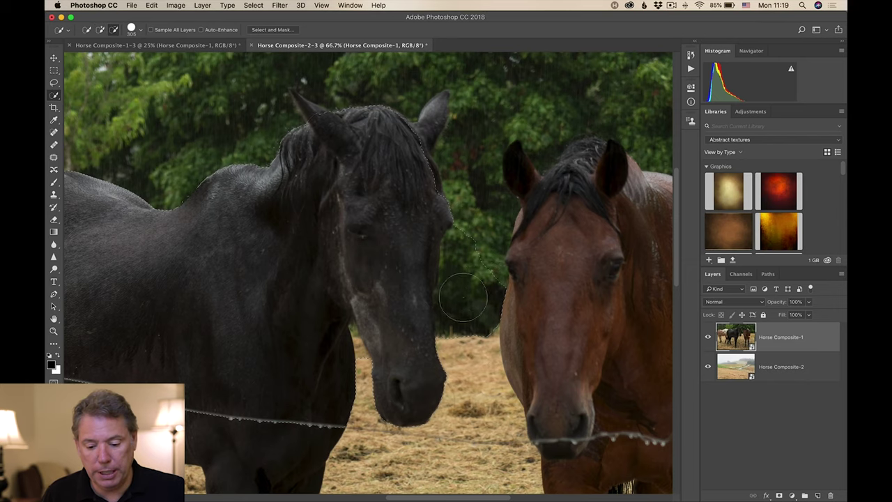
# Subtract the foliage beside the black horse's face from the selection and extend it down the legs, using a 95 px brush for the hind leg
pyautogui.moveTo(481, 260); pyautogui.dragTo(482, 276)
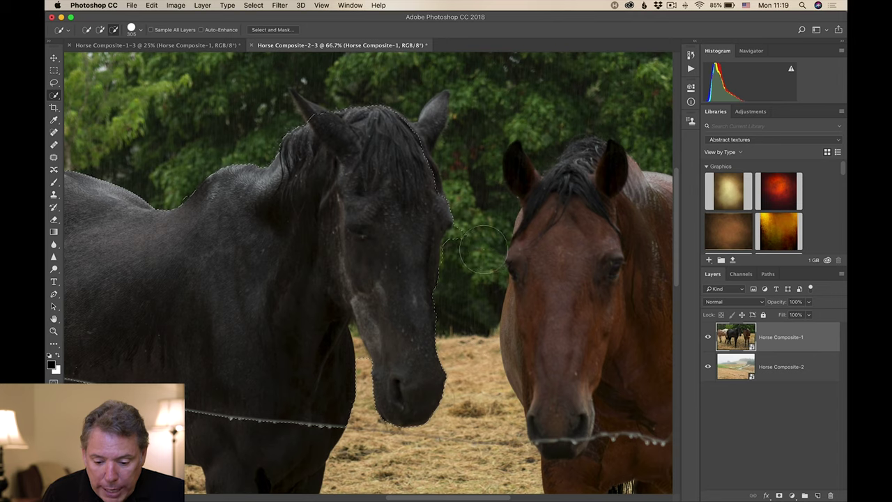
pyautogui.moveTo(320, 348); pyautogui.dragTo(366, 195)
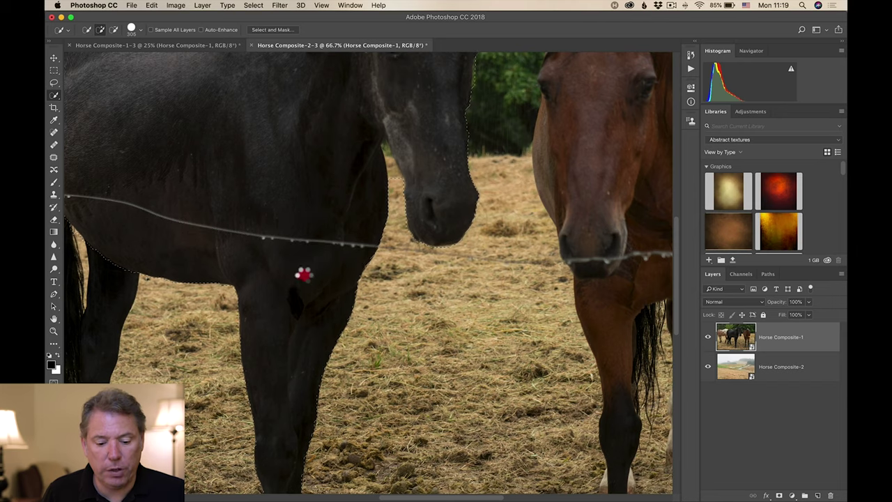
pyautogui.moveTo(379, 237); pyautogui.dragTo(580, 240)
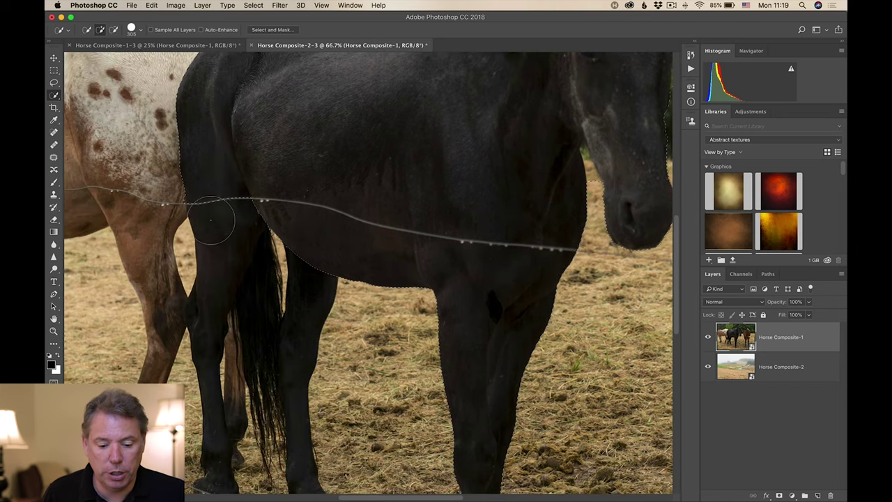
pyautogui.press('alt')
pyautogui.moveTo(229, 233)
pyautogui.keyDown('ctrl'); pyautogui.keyDown('alt'); pyautogui.mouseDown()
pyautogui.moveTo(211, 236)
pyautogui.moveTo(229, 215)
pyautogui.moveTo(224, 232)
pyautogui.mouseUp(); pyautogui.keyUp('alt'); pyautogui.keyUp('ctrl')
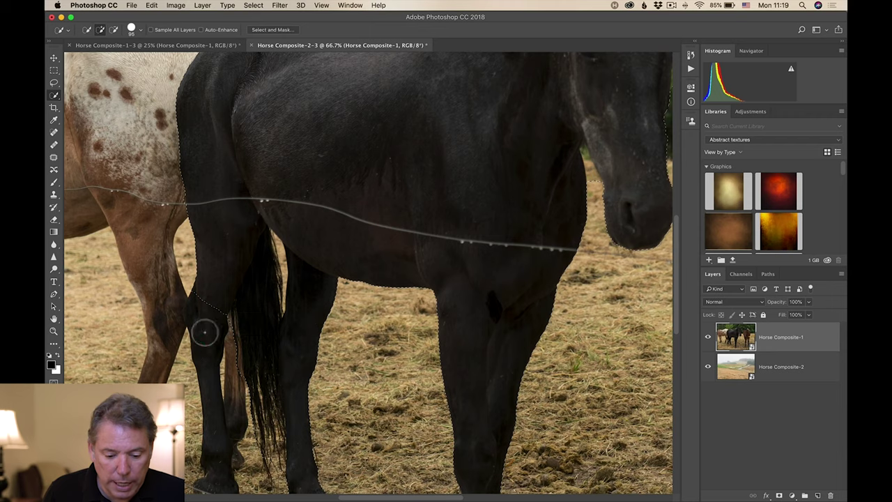
pyautogui.moveTo(204, 330); pyautogui.dragTo(201, 339)
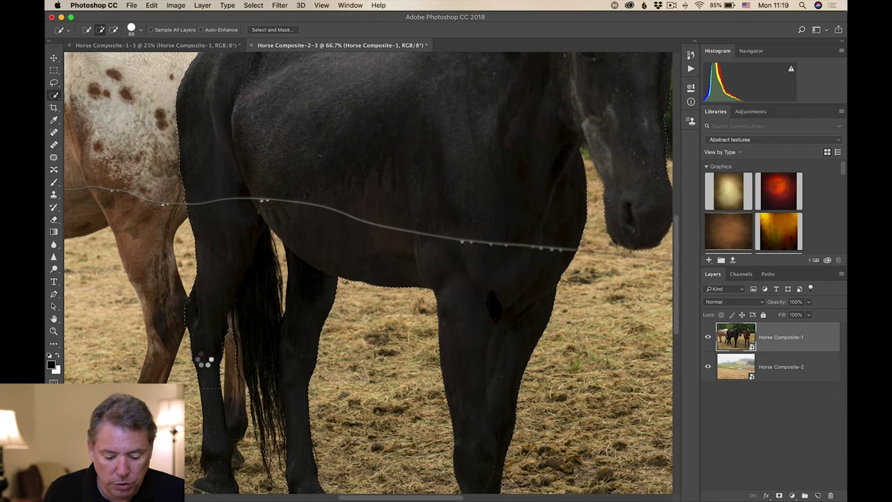
# Examine the selection edge around the black horse's tail, belly and chest at 200% magnification
pyautogui.press('z')
pyautogui.click(208, 311)
pyautogui.click(208, 311)
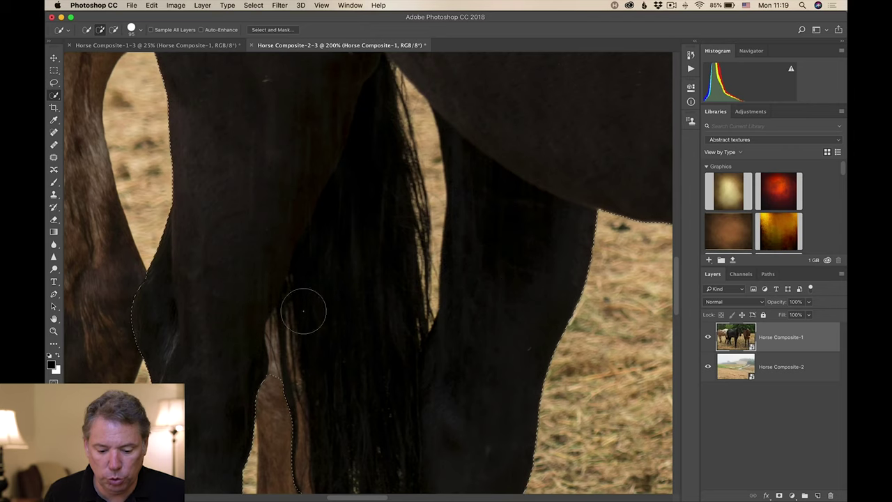
pyautogui.moveTo(304, 310); pyautogui.dragTo(317, 158)
pyautogui.moveTo(483, 281); pyautogui.dragTo(295, 454)
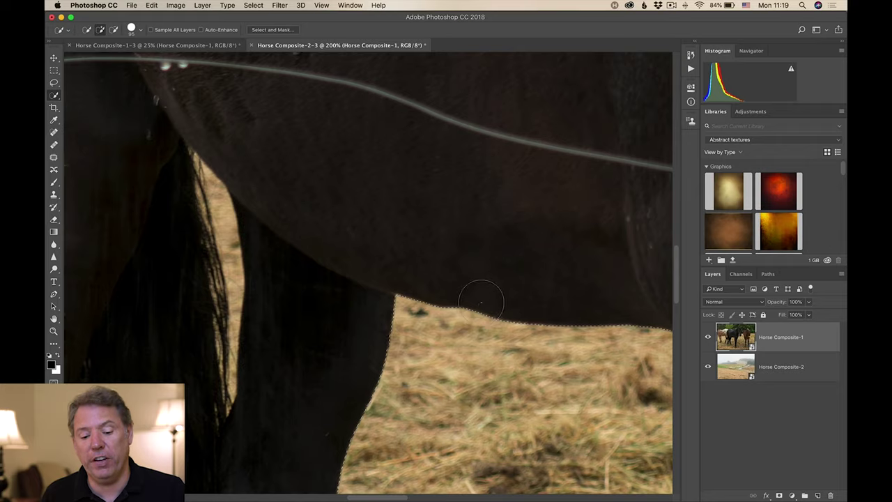
pyautogui.moveTo(375, 291); pyautogui.dragTo(210, 302)
pyautogui.moveTo(418, 283); pyautogui.dragTo(522, 225)
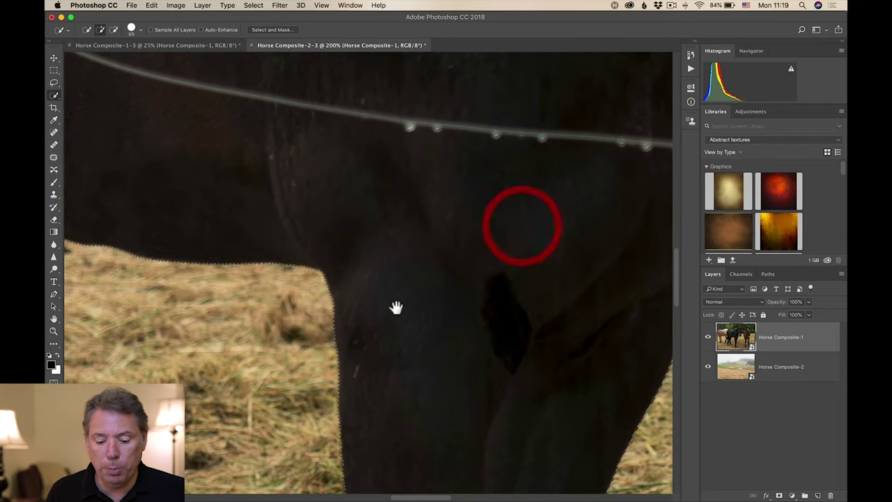
pyautogui.moveTo(376, 270)
pyautogui.mouseDown()
pyautogui.moveTo(299, 299)
pyautogui.moveTo(407, 265)
pyautogui.moveTo(404, 376)
pyautogui.mouseUp()
pyautogui.moveTo(426, 189); pyautogui.dragTo(435, 286)
pyautogui.moveTo(341, 255); pyautogui.dragTo(309, 257)
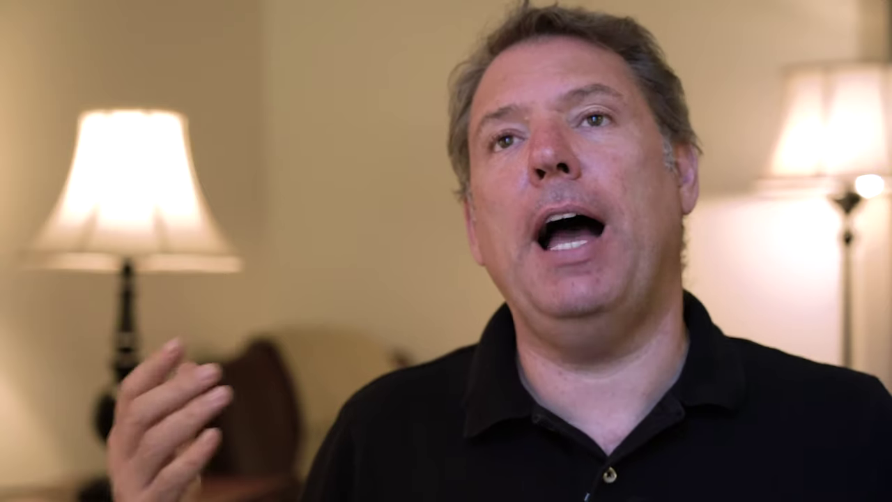
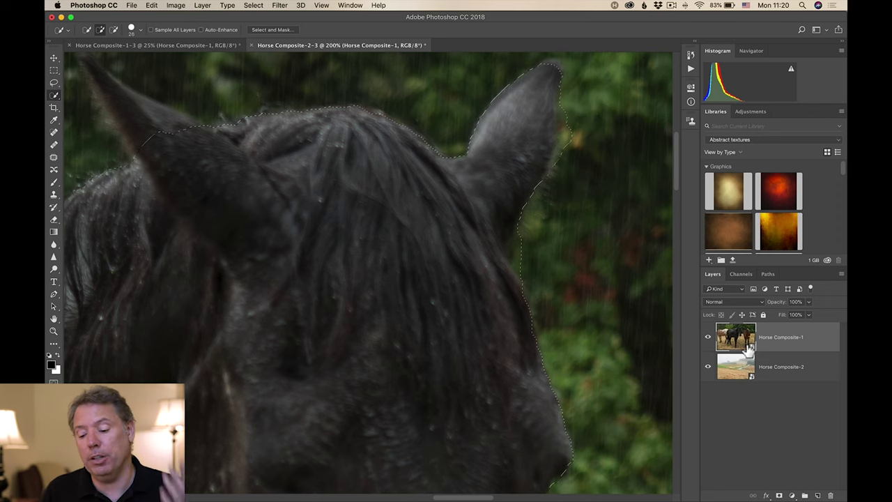
# Reopen the Horse Composite-1 smart object in Camera Raw and apply Contrast +47, Exposure +0.60 and a higher Clarity
pyautogui.doubleClick(738, 338)
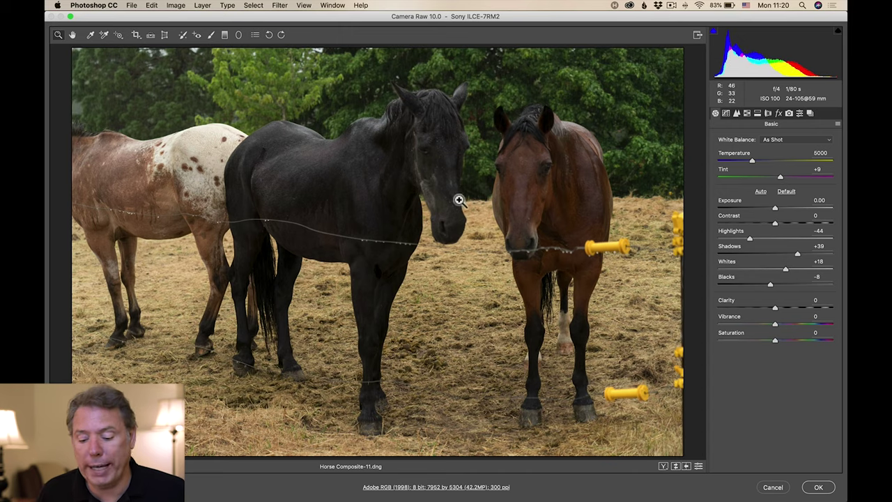
pyautogui.press('super+plus')
pyautogui.press('super+plus')
pyautogui.press('super+plus')
pyautogui.press('space')
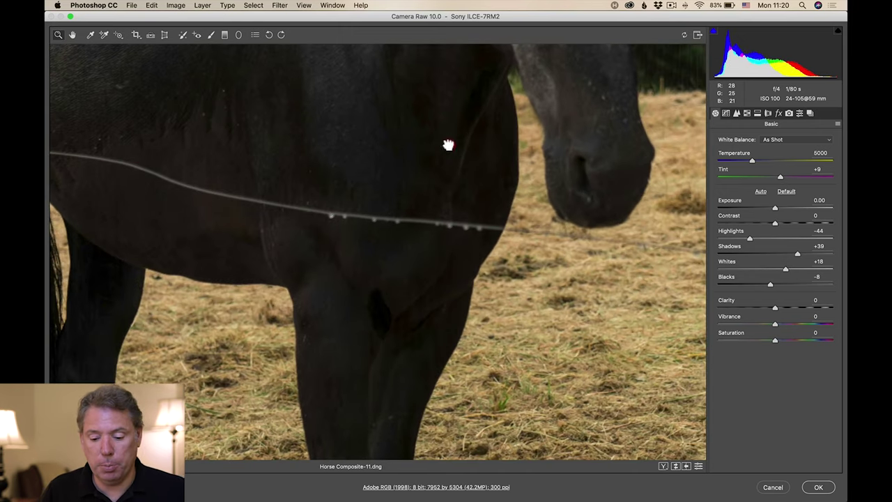
pyautogui.moveTo(448, 144); pyautogui.dragTo(435, 324)
pyautogui.moveTo(520, 81); pyautogui.dragTo(478, 287)
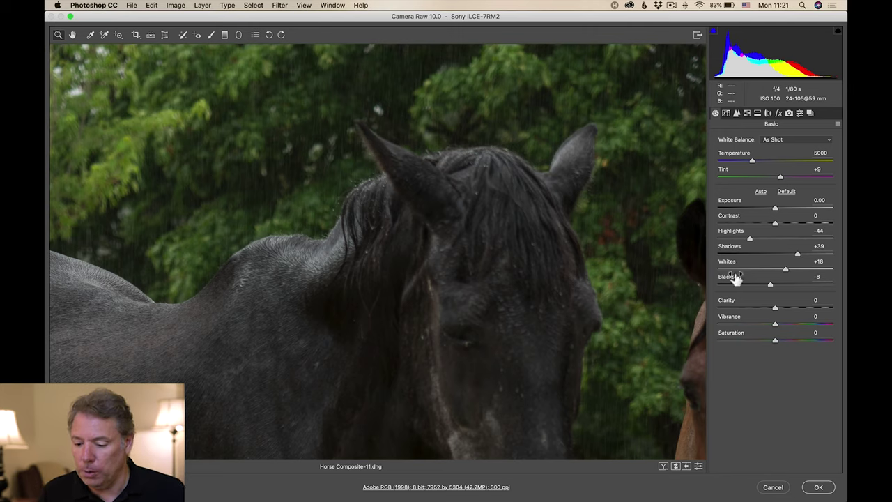
pyautogui.click(801, 223)
pyautogui.moveTo(775, 208); pyautogui.dragTo(782, 208)
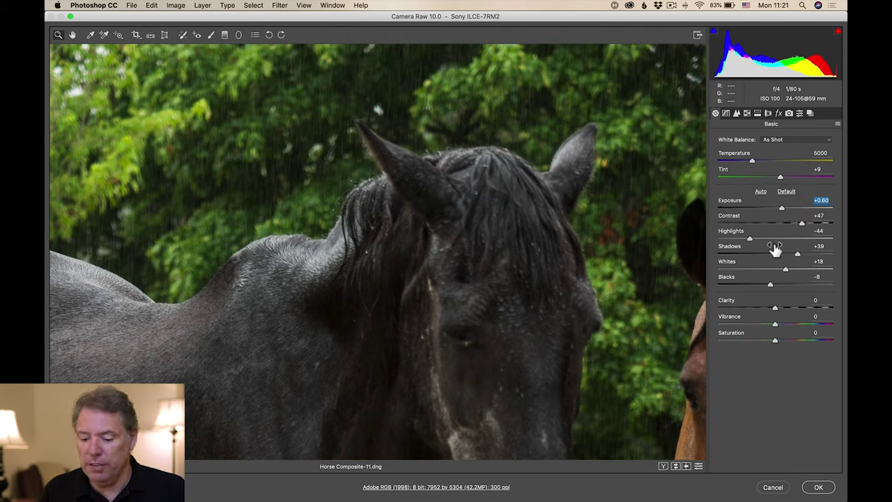
pyautogui.moveTo(776, 308); pyautogui.dragTo(797, 307)
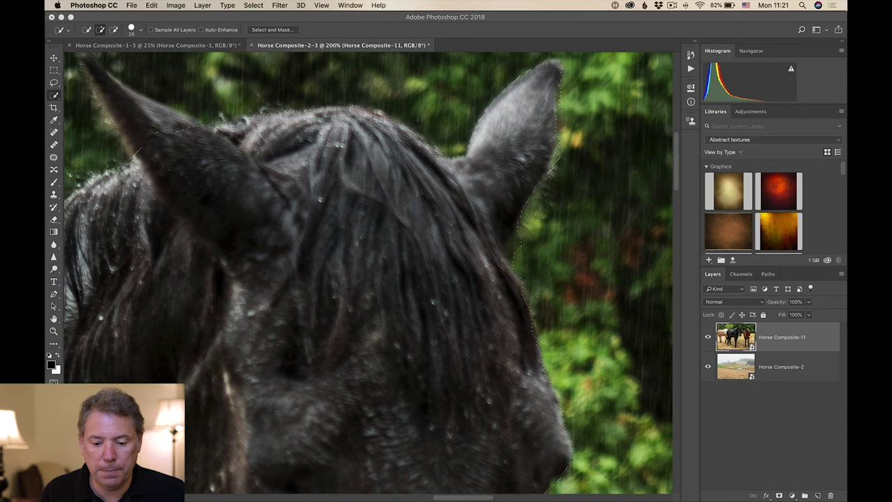
# Add the rest of the black horse's pointed ear to the selection and subtract the stray foliage beside its withers
pyautogui.moveTo(237, 147); pyautogui.dragTo(527, 216)
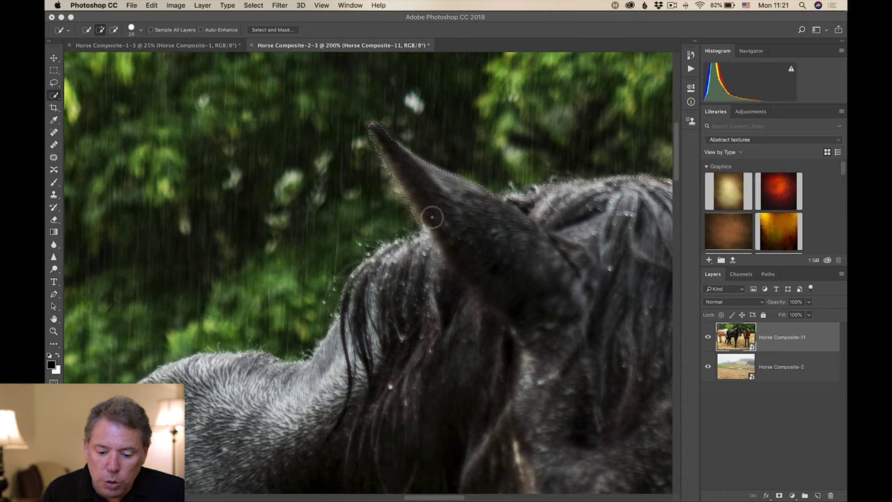
pyautogui.moveTo(374, 298); pyautogui.dragTo(453, 238)
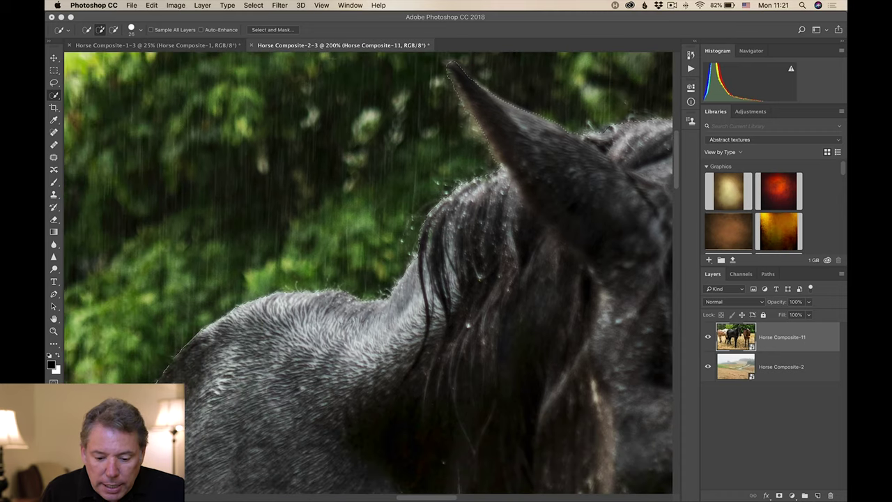
pyautogui.hscroll(-6, 262, 342)
pyautogui.scroll(-2, 262, 342)
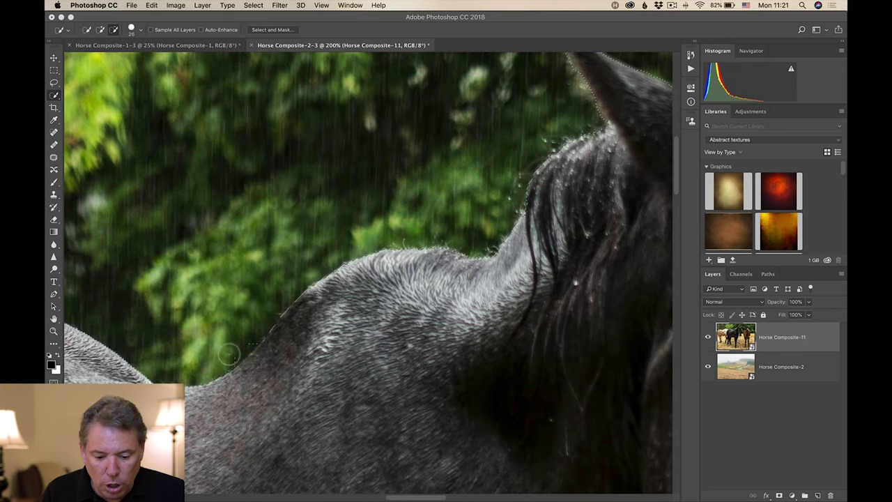
pyautogui.click(246, 343)
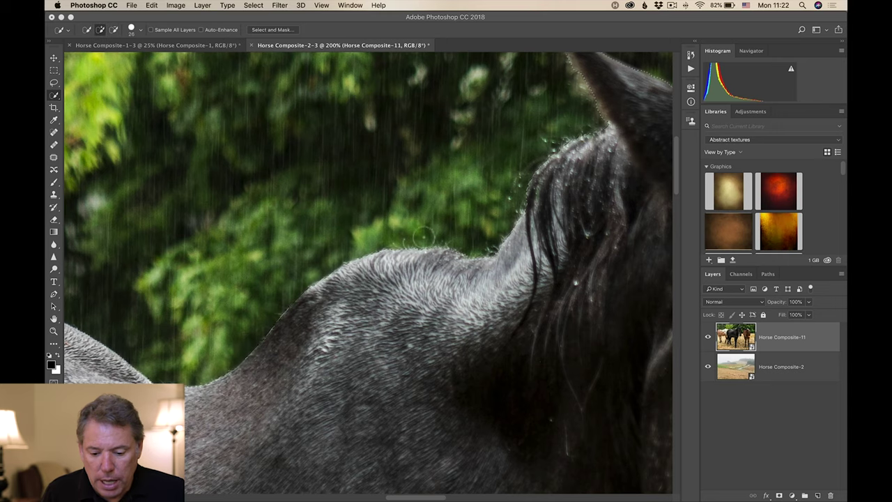
# Subtract the brown leg of the spotted horse, between the black horse's hind leg and tail, from the selection
pyautogui.moveTo(191, 385); pyautogui.dragTo(409, 372)
pyautogui.moveTo(311, 312); pyautogui.dragTo(491, 318)
pyautogui.moveTo(209, 317); pyautogui.dragTo(403, 217)
pyautogui.moveTo(260, 322); pyautogui.dragTo(378, 227)
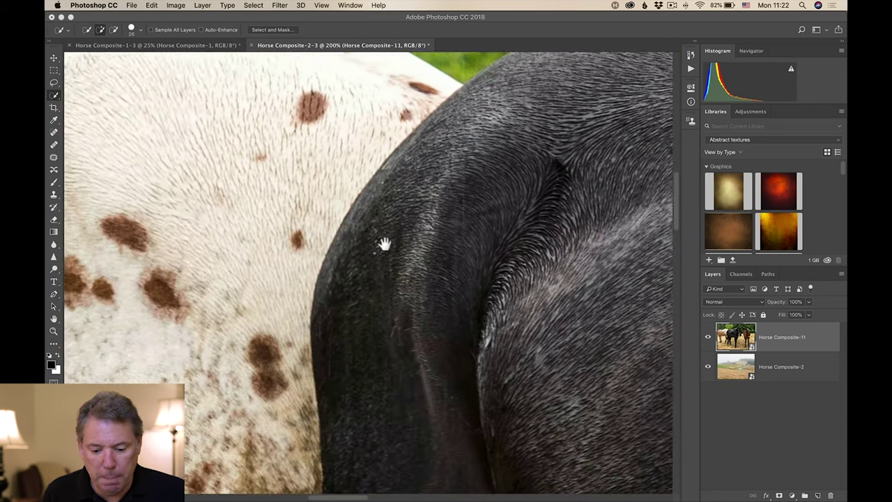
pyautogui.moveTo(411, 318); pyautogui.dragTo(314, 175)
pyautogui.scroll(-10, 313, 175)
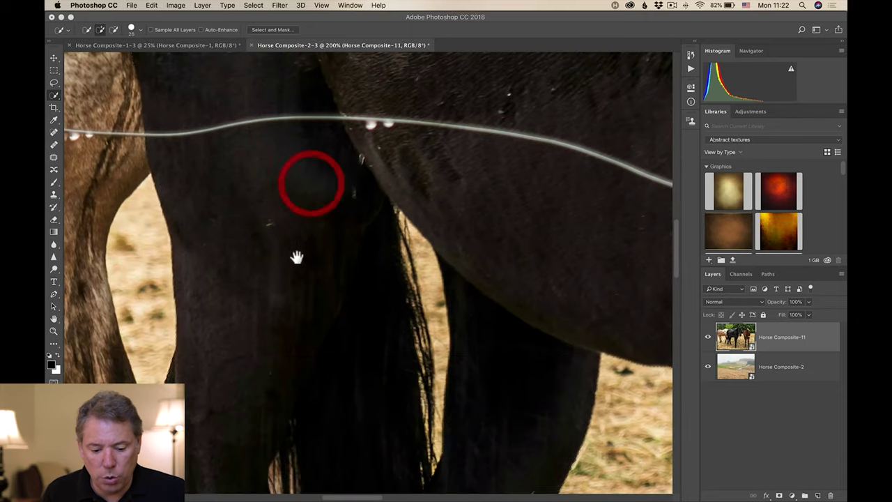
pyautogui.scroll(-5, 278, 297)
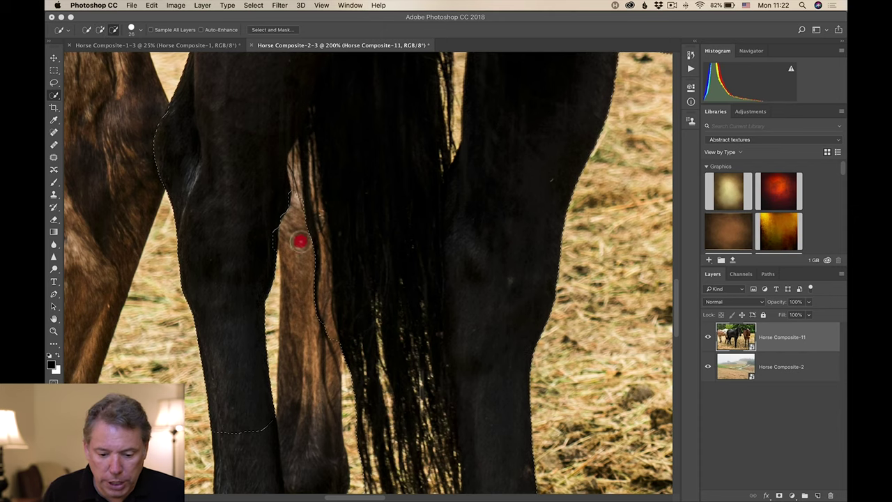
pyautogui.moveTo(296, 167); pyautogui.dragTo(295, 151)
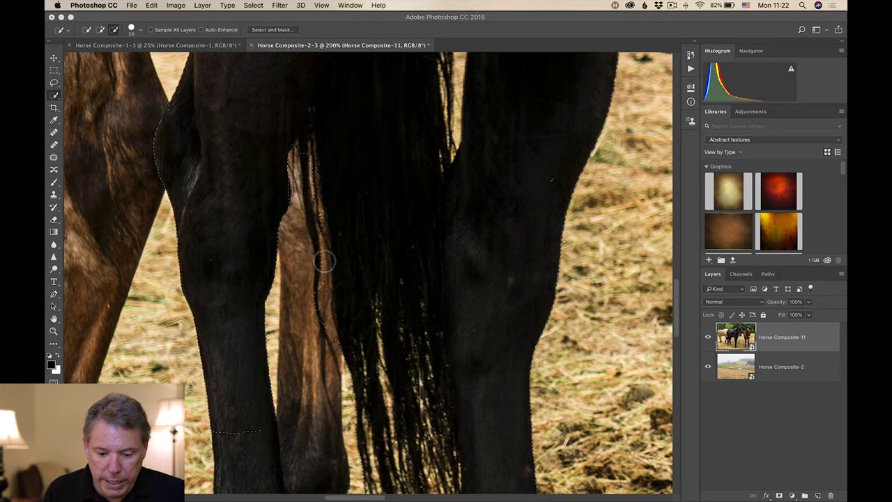
pyautogui.moveTo(315, 166); pyautogui.dragTo(347, 263)
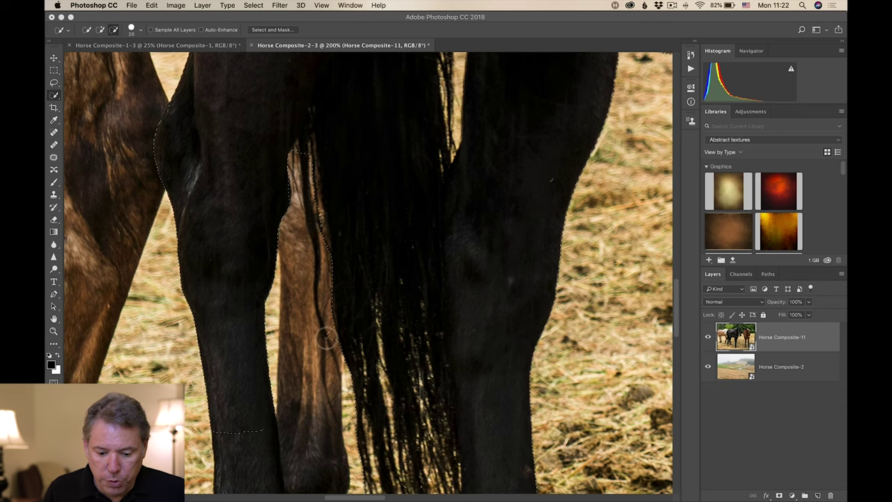
pyautogui.moveTo(489, 141); pyautogui.dragTo(436, 338)
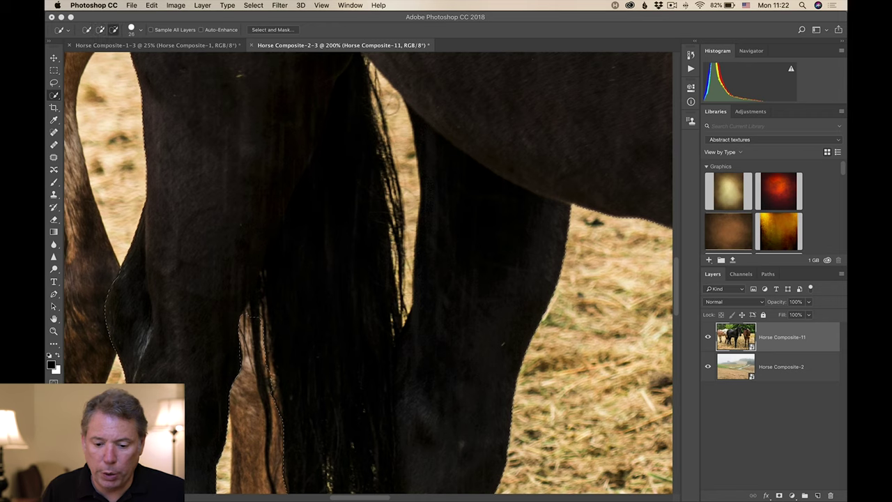
# Subtract the straw gap between the black horse's tail and hind leg from the selection and add the tail's edge strands back
pyautogui.click(396, 123)
pyautogui.moveTo(395, 123)
pyautogui.mouseDown()
pyautogui.moveTo(402, 288)
pyautogui.moveTo(421, 271)
pyautogui.mouseUp()
pyautogui.moveTo(376, 253); pyautogui.dragTo(381, 174)
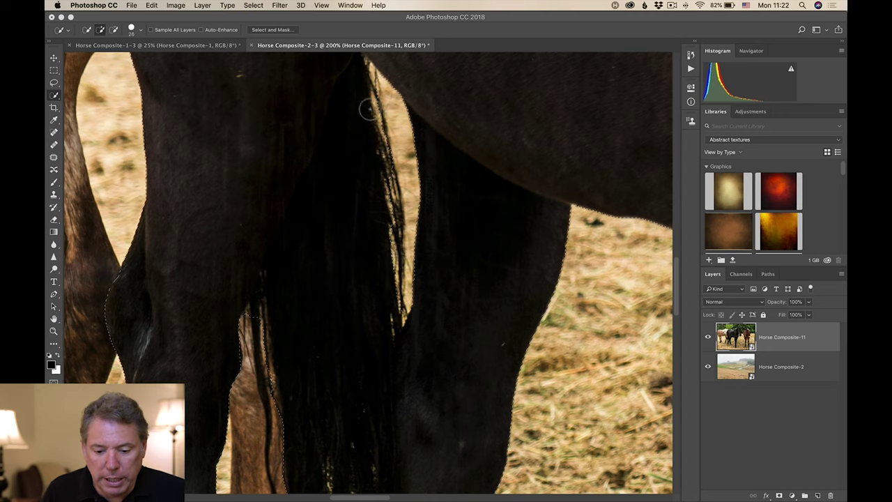
# Examine the selection edge along the black horse's chest, face, ears, mane and back
pyautogui.moveTo(523, 299); pyautogui.dragTo(437, 197)
pyautogui.moveTo(481, 150); pyautogui.dragTo(426, 302)
pyautogui.moveTo(448, 174); pyautogui.dragTo(462, 297)
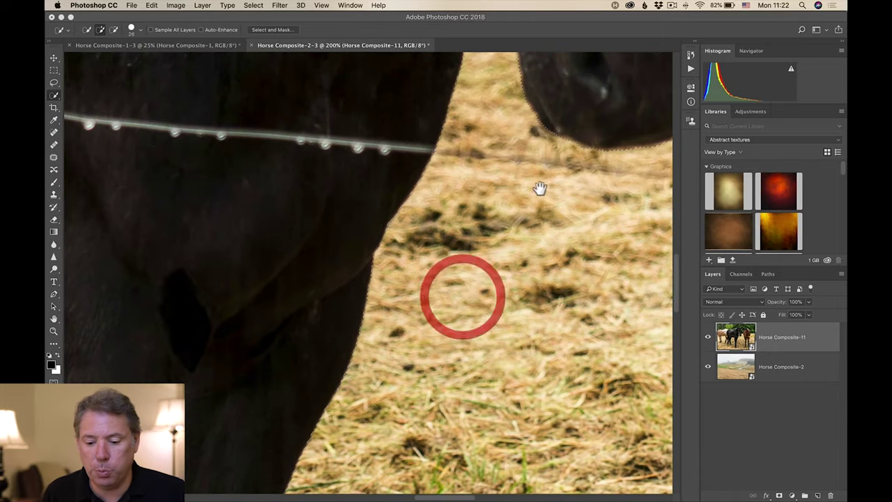
pyautogui.moveTo(540, 161); pyautogui.dragTo(420, 370)
pyautogui.moveTo(453, 230); pyautogui.dragTo(478, 342)
pyautogui.moveTo(521, 206); pyautogui.dragTo(511, 309)
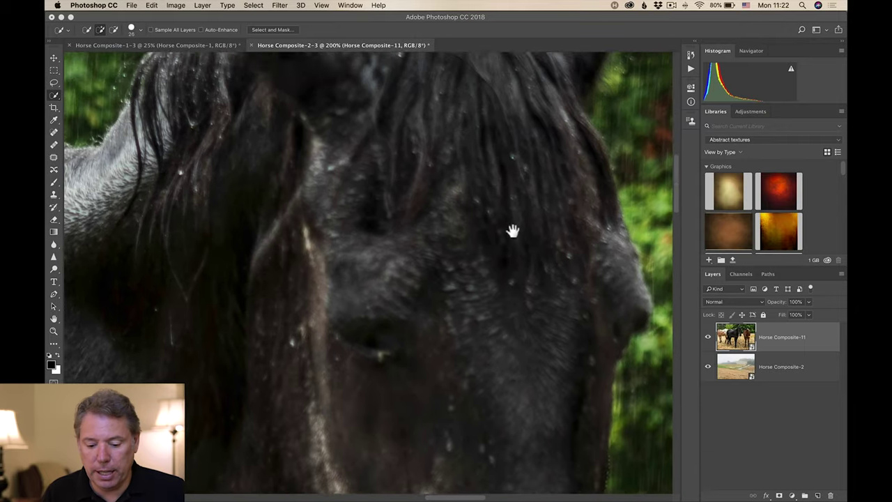
pyautogui.moveTo(512, 230); pyautogui.dragTo(522, 313)
pyautogui.moveTo(514, 215); pyautogui.dragTo(570, 244)
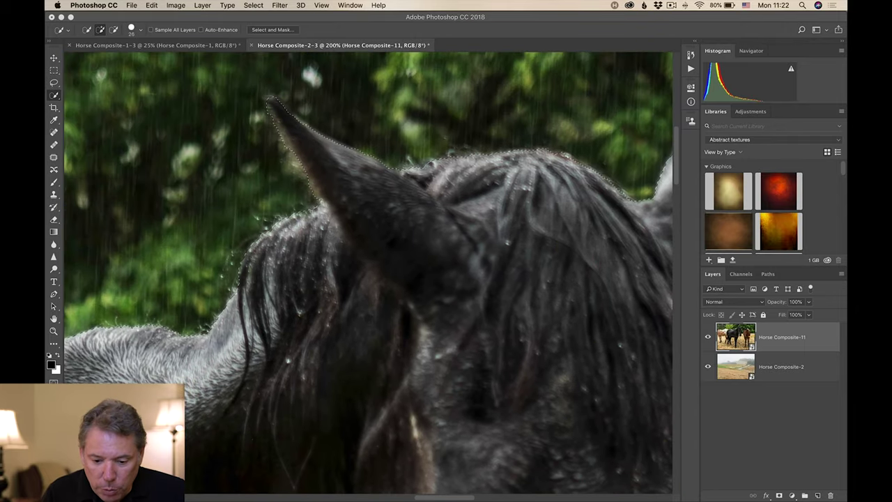
pyautogui.moveTo(169, 279)
pyautogui.mouseDown()
pyautogui.moveTo(272, 309)
pyautogui.moveTo(403, 303)
pyautogui.moveTo(442, 398)
pyautogui.mouseUp()
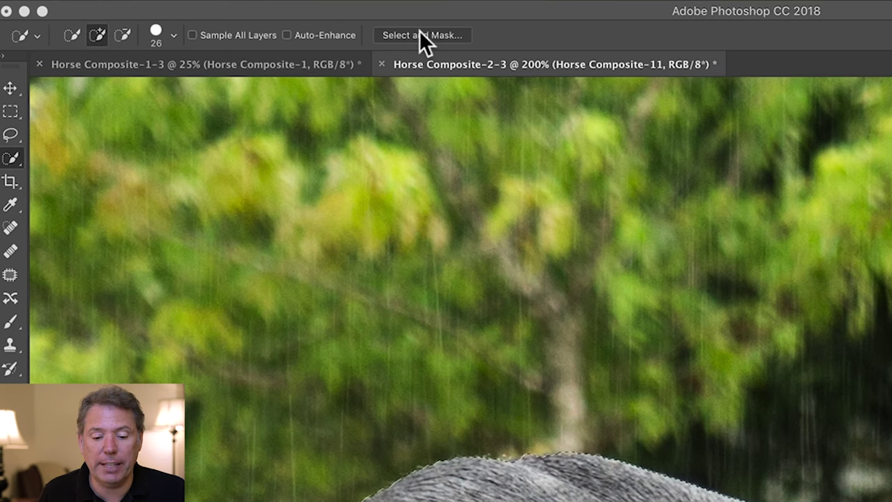
# Open the selection in Select and Mask with the On Layers view and show the whole horse against the landscape
pyautogui.click(418, 32)
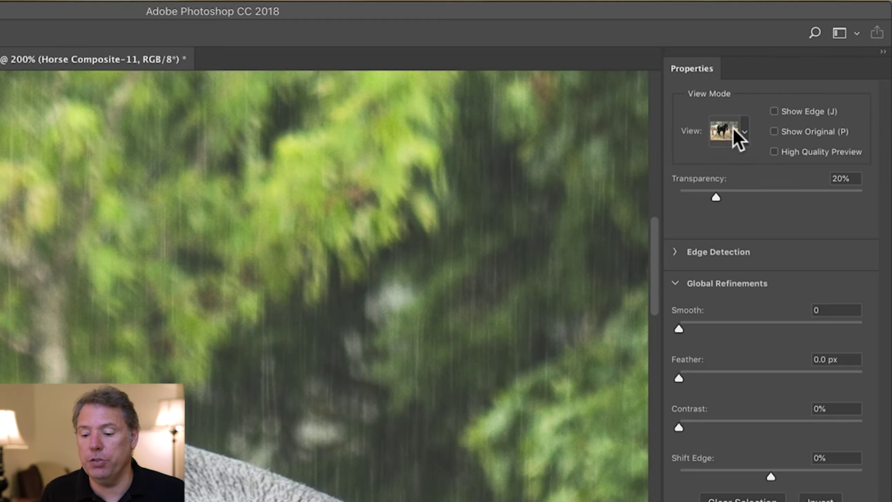
pyautogui.click(754, 88)
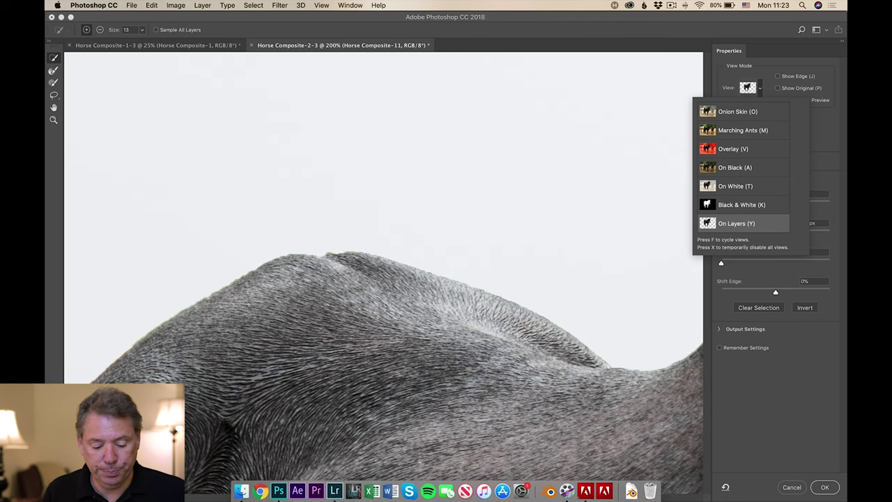
pyautogui.click(456, 138)
pyautogui.click(54, 120)
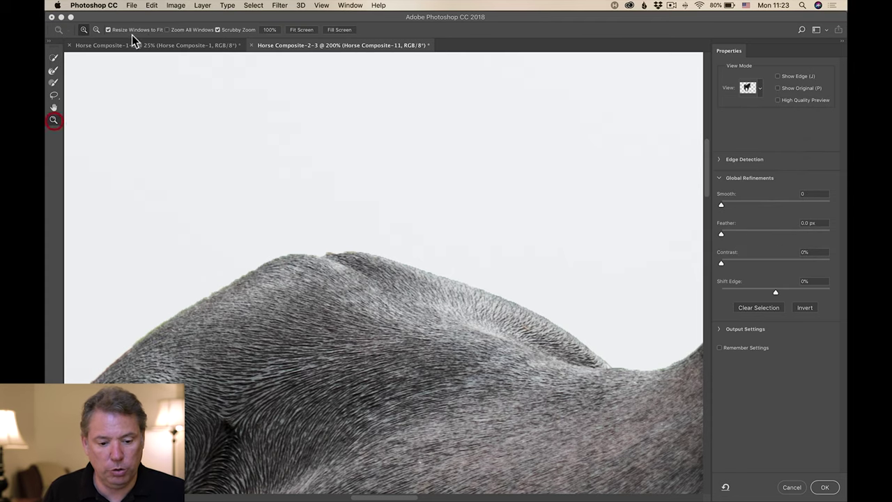
pyautogui.keyDown('alt'); pyautogui.click(315, 194); pyautogui.keyUp('alt')
pyautogui.keyDown('alt'); pyautogui.click(315, 194); pyautogui.keyUp('alt')
pyautogui.keyDown('alt'); pyautogui.click(349, 203); pyautogui.keyUp('alt')
pyautogui.keyDown('alt'); pyautogui.click(382, 213); pyautogui.keyUp('alt')
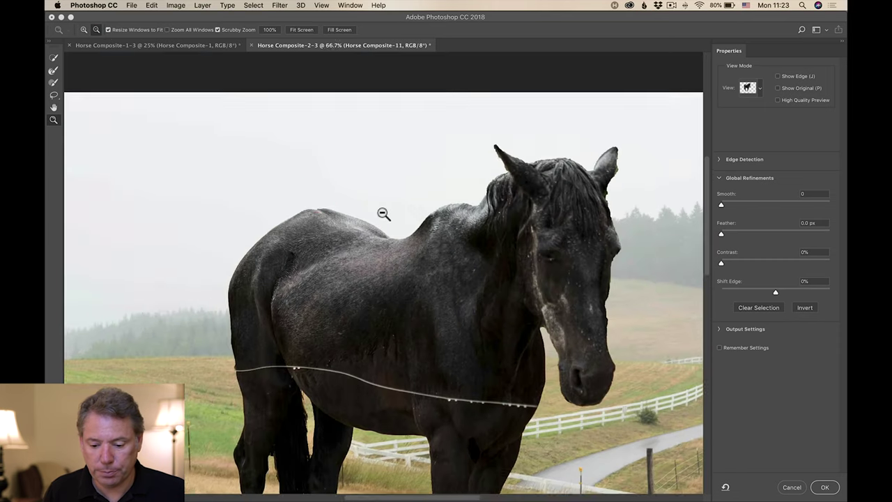
pyautogui.keyDown('alt'); pyautogui.click(430, 237); pyautogui.keyUp('alt')
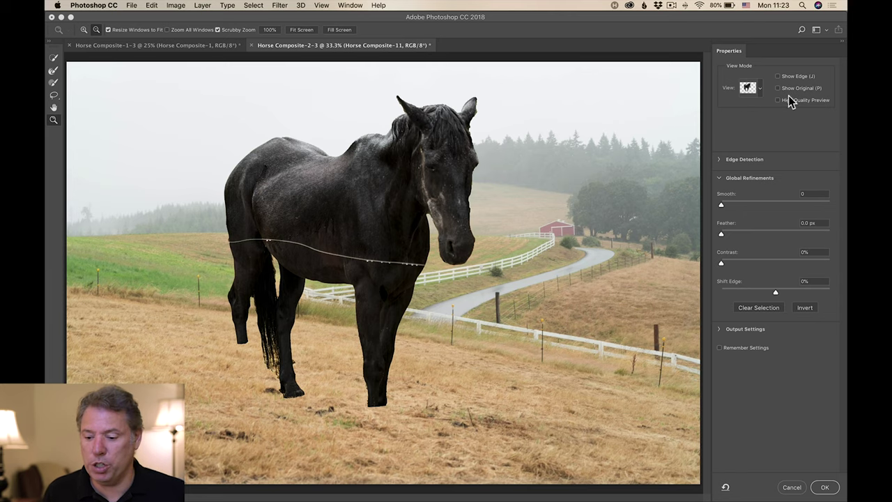
# Preview the horse's mask in Overlay and Black & White views, returning to the On Layers view
pyautogui.click(743, 92)
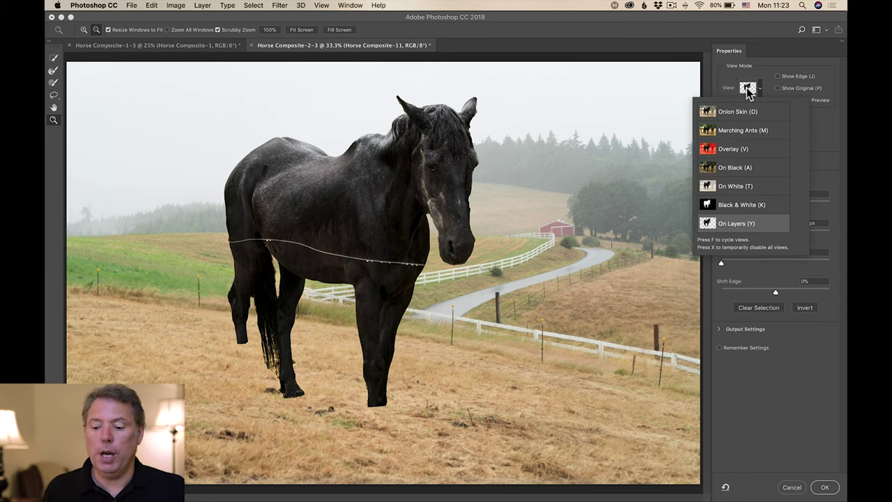
pyautogui.click(745, 149)
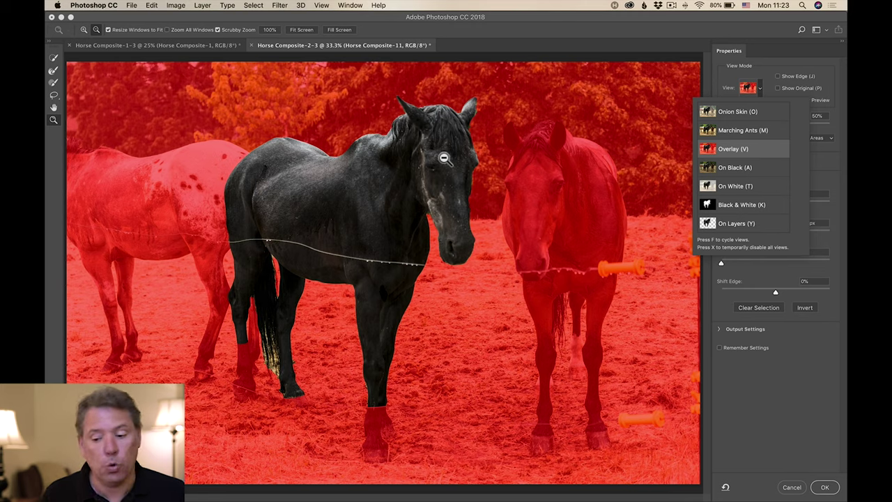
pyautogui.click(744, 204)
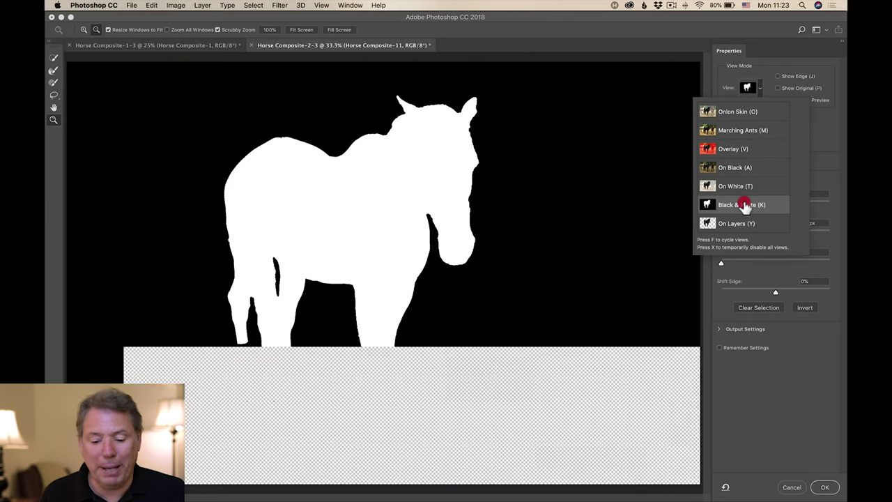
pyautogui.click(783, 224)
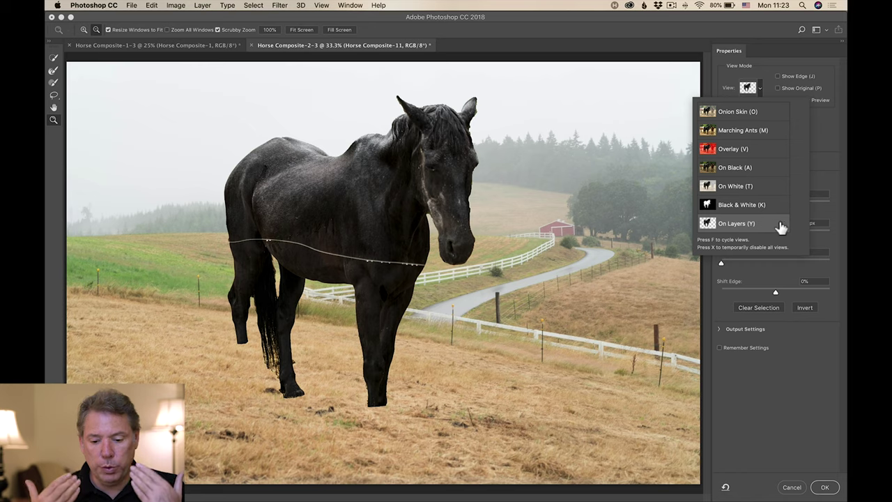
# Examine the masked edge around the black horse's ears, mane and withers at 100% magnification
pyautogui.keyDown('alt'); pyautogui.click(427, 132); pyautogui.keyUp('alt')
pyautogui.keyDown('alt'); pyautogui.click(427, 131); pyautogui.keyUp('alt')
pyautogui.keyDown('alt'); pyautogui.click(427, 132); pyautogui.keyUp('alt')
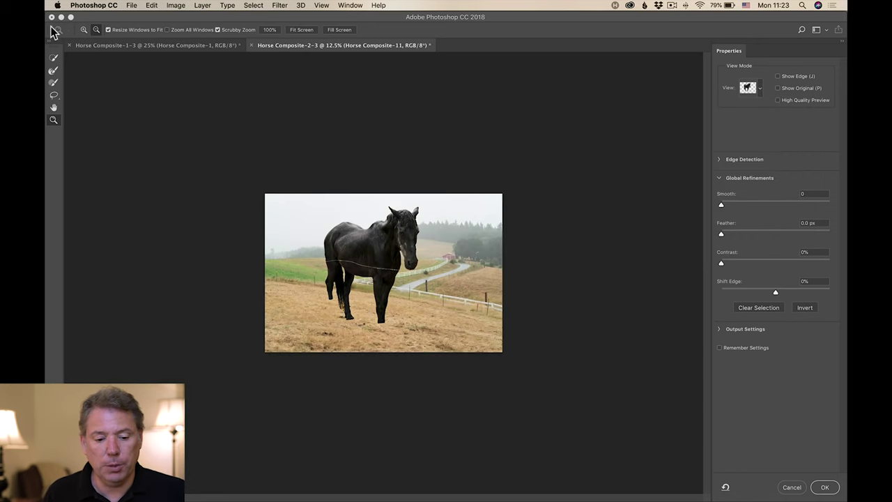
pyautogui.click(83, 30)
pyautogui.click(422, 222)
pyautogui.click(423, 221)
pyautogui.click(422, 221)
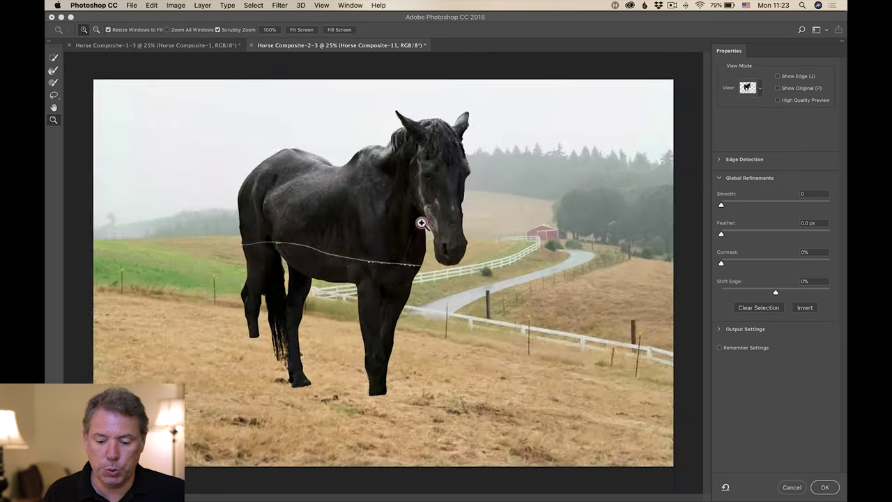
pyautogui.click(425, 218)
pyautogui.click(428, 213)
pyautogui.press('space')
pyautogui.moveTo(469, 147); pyautogui.dragTo(481, 355)
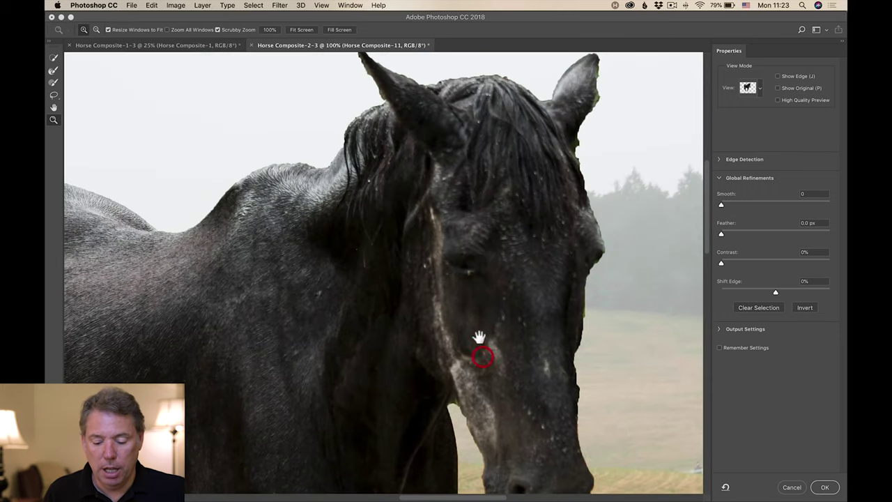
pyautogui.moveTo(486, 285); pyautogui.dragTo(495, 390)
pyautogui.moveTo(286, 236); pyautogui.dragTo(341, 265)
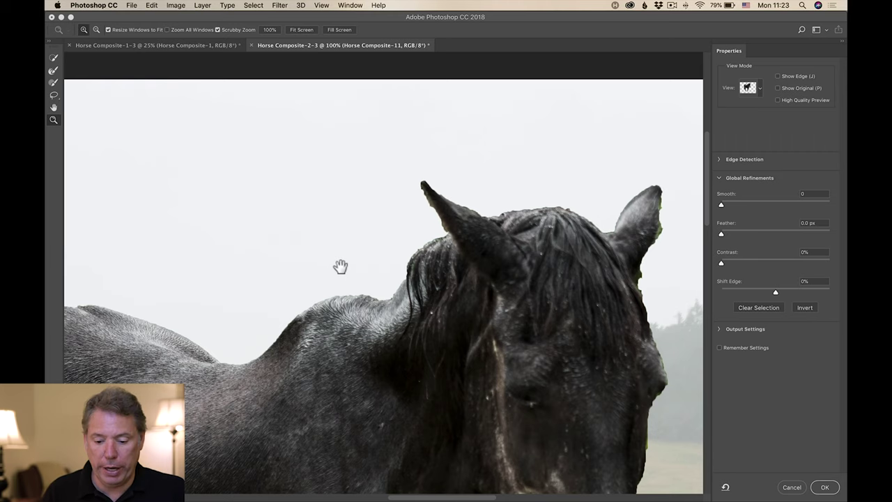
pyautogui.click(492, 232)
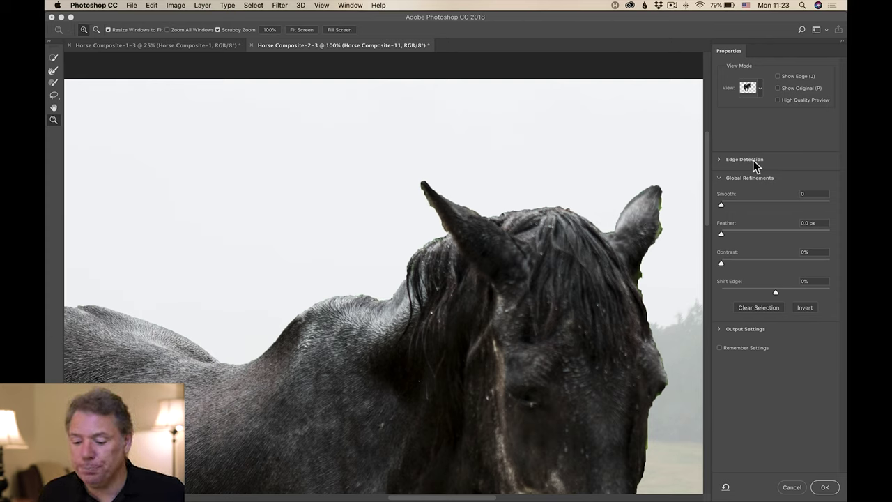
# Enable Smart Radius with a 2 px radius, and set Smooth to 14 and Feather to 1.3 px
pyautogui.click(719, 160)
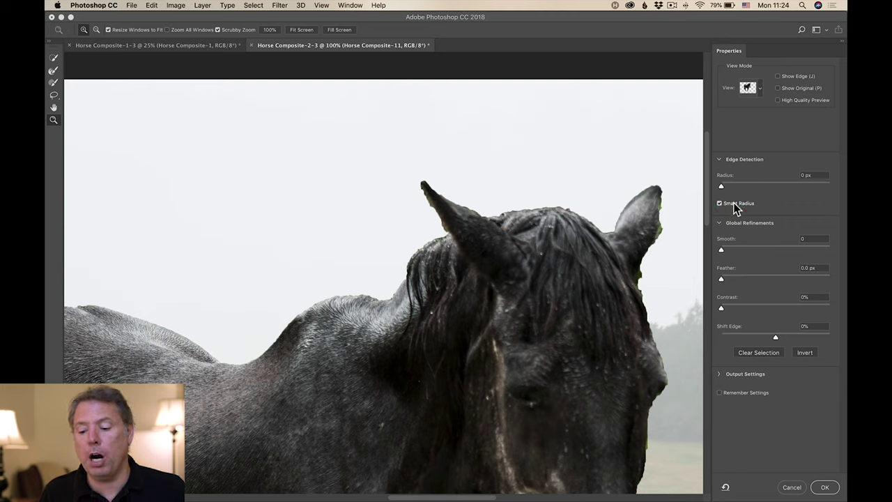
pyautogui.moveTo(721, 186); pyautogui.dragTo(726, 189)
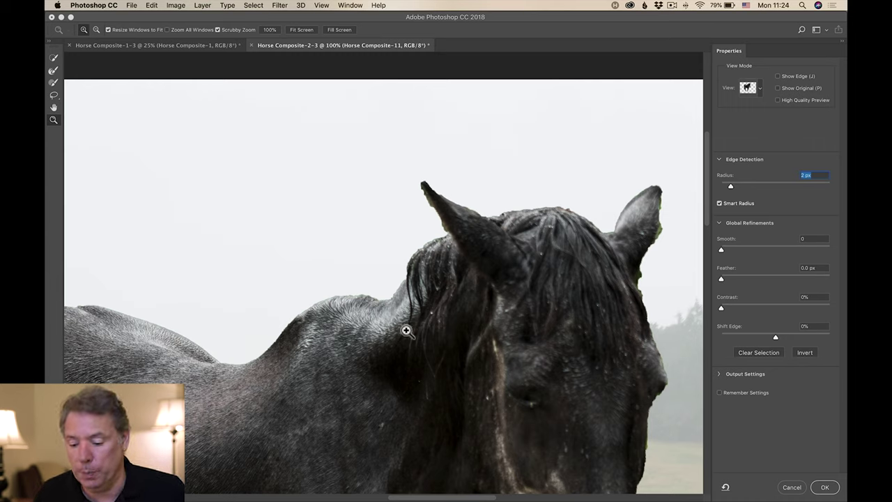
pyautogui.moveTo(721, 249); pyautogui.dragTo(737, 250)
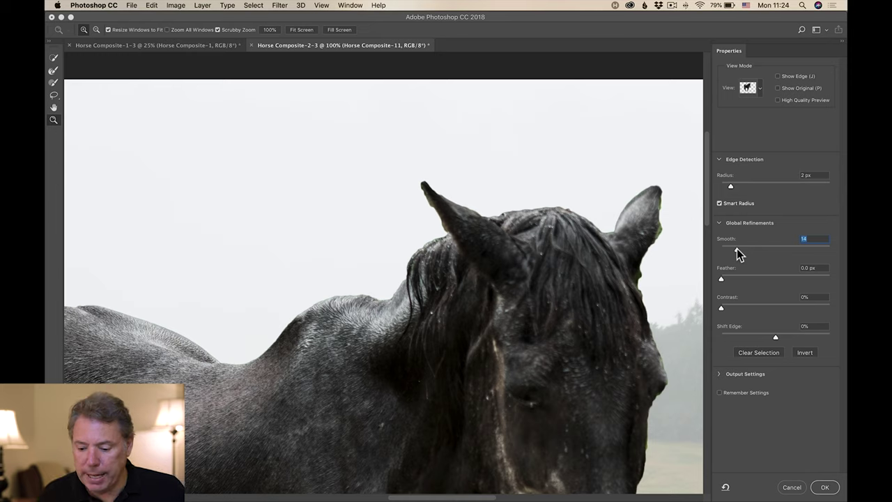
pyautogui.moveTo(723, 280); pyautogui.dragTo(726, 281)
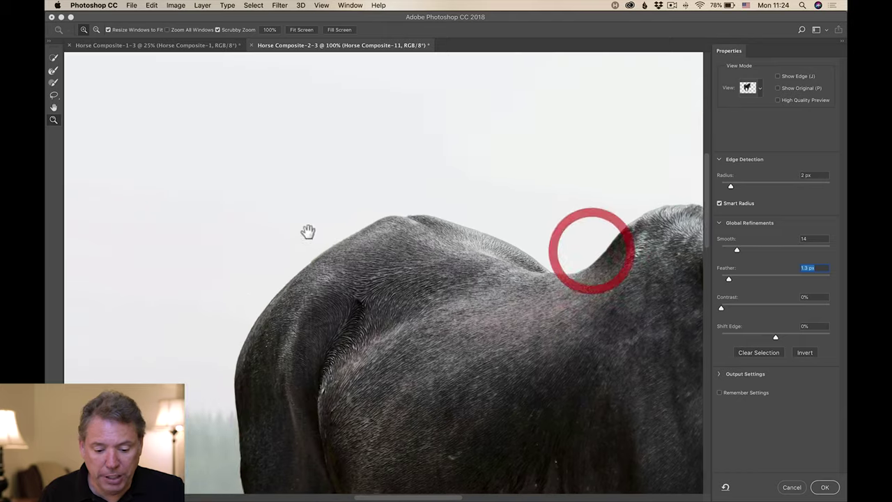
# Refine the edges of the forelock, both ears and the neck's mane with a size 48 Refine Edge Brush
pyautogui.moveTo(309, 233)
pyautogui.mouseDown()
pyautogui.moveTo(538, 288)
pyautogui.moveTo(309, 302)
pyautogui.moveTo(416, 290)
pyautogui.moveTo(440, 362)
pyautogui.mouseUp()
pyautogui.moveTo(336, 234); pyautogui.dragTo(394, 327)
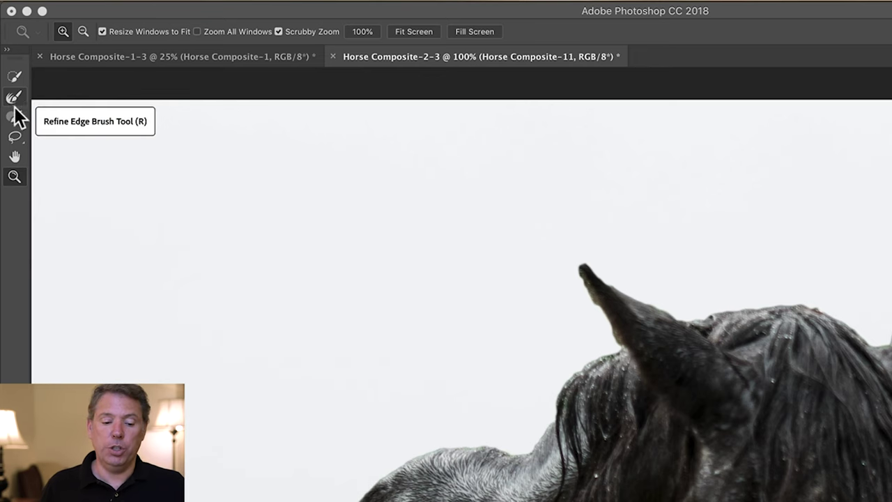
pyautogui.click(15, 98)
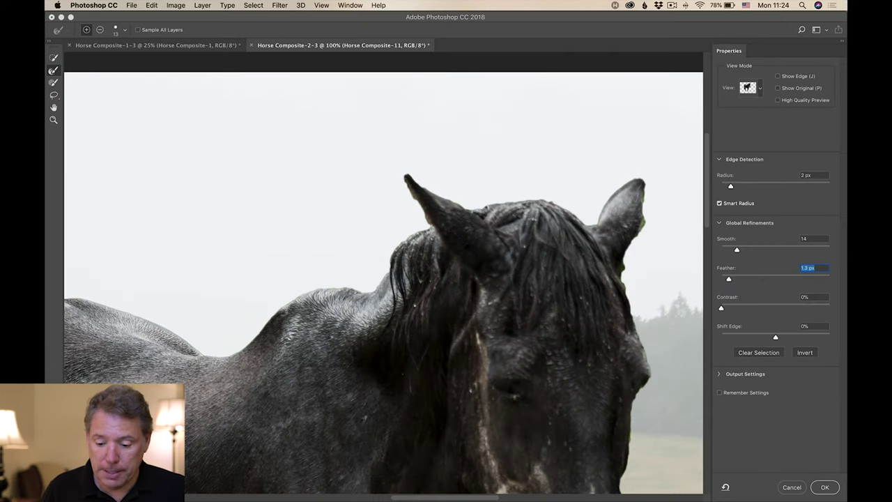
pyautogui.moveTo(448, 226)
pyautogui.mouseDown()
pyautogui.moveTo(466, 233)
pyautogui.moveTo(453, 233)
pyautogui.mouseUp()
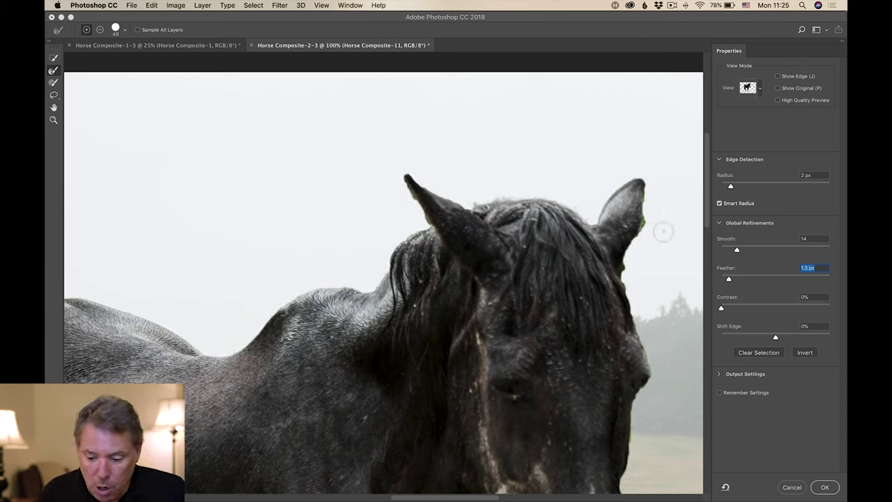
pyautogui.moveTo(627, 278); pyautogui.dragTo(647, 206)
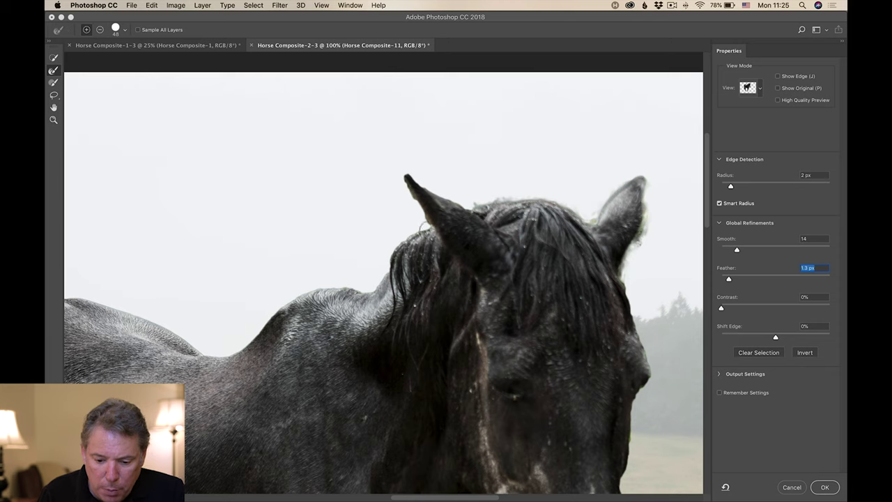
pyautogui.moveTo(407, 239)
pyautogui.mouseDown()
pyautogui.moveTo(377, 285)
pyautogui.moveTo(347, 292)
pyautogui.mouseUp()
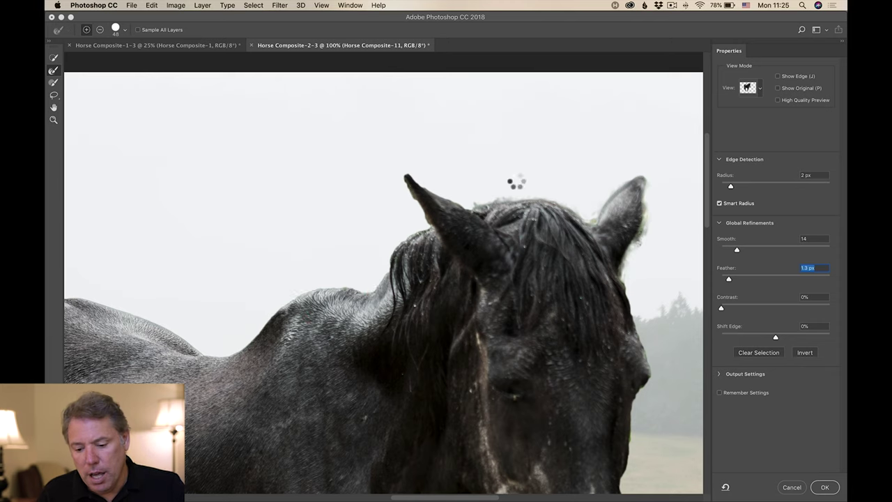
pyautogui.scroll(-5, 559, 358)
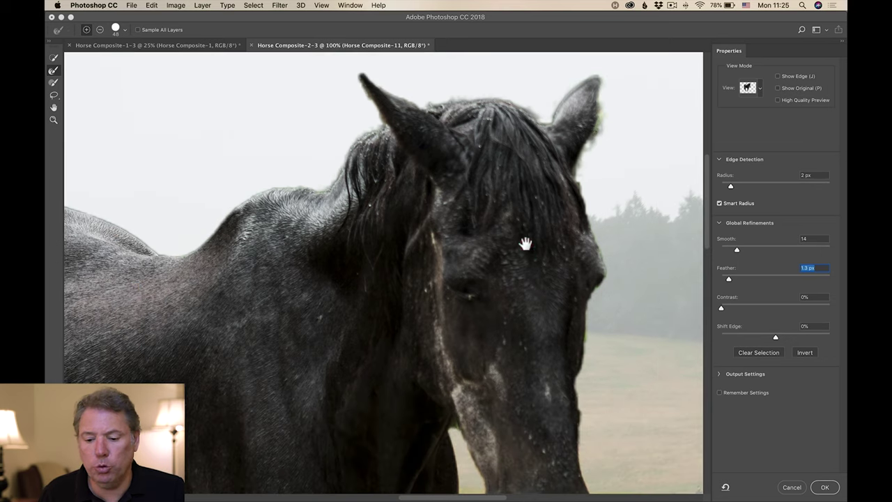
pyautogui.moveTo(365, 78); pyautogui.dragTo(385, 92)
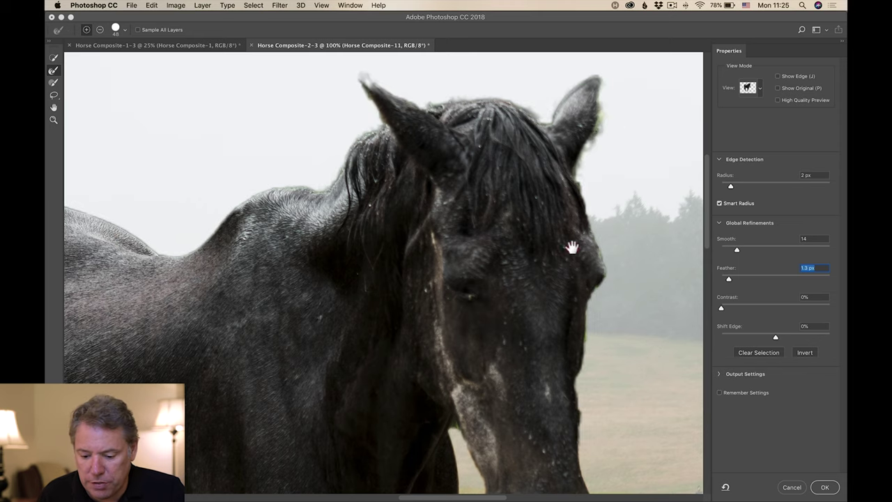
# Refine the outer edge of the horse's face and the gap under its jaw with a size 75 Refine Edge Brush
pyautogui.moveTo(572, 247); pyautogui.dragTo(532, 189)
pyautogui.moveTo(541, 288)
pyautogui.mouseDown()
pyautogui.moveTo(534, 317)
pyautogui.moveTo(534, 417)
pyautogui.moveTo(530, 292)
pyautogui.moveTo(543, 395)
pyautogui.moveTo(536, 291)
pyautogui.mouseUp()
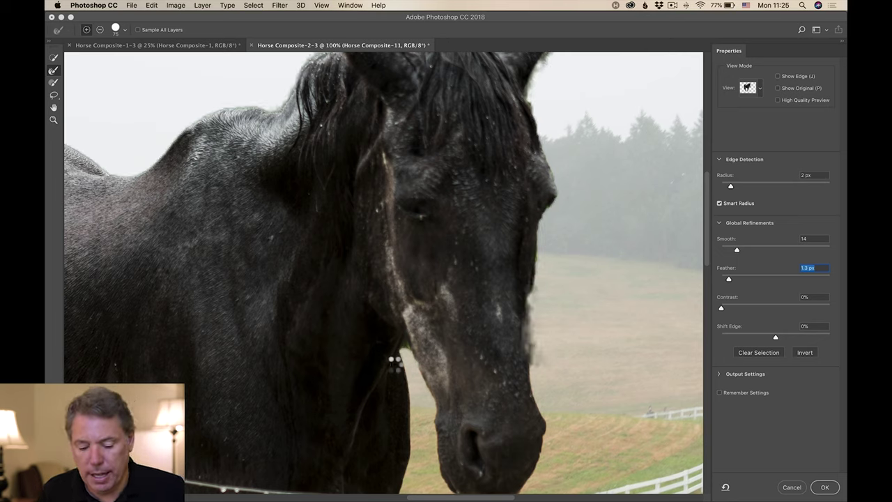
pyautogui.moveTo(536, 294); pyautogui.dragTo(536, 321)
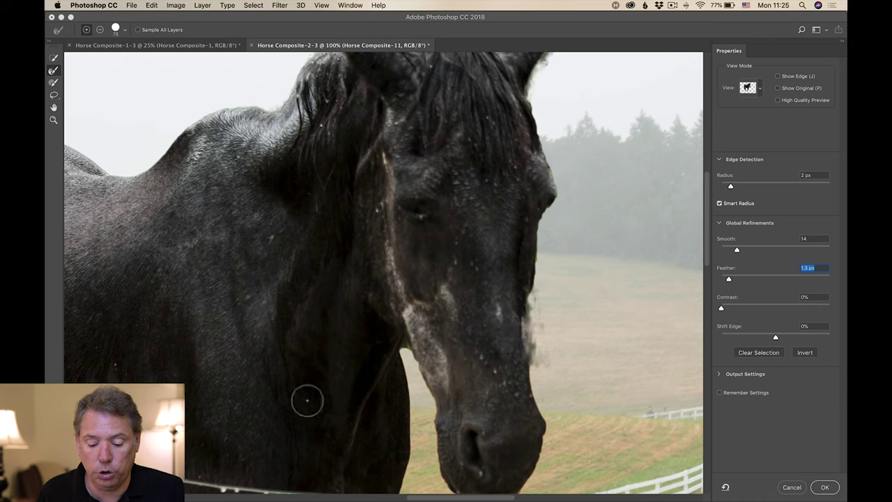
pyautogui.moveTo(400, 348); pyautogui.dragTo(402, 362)
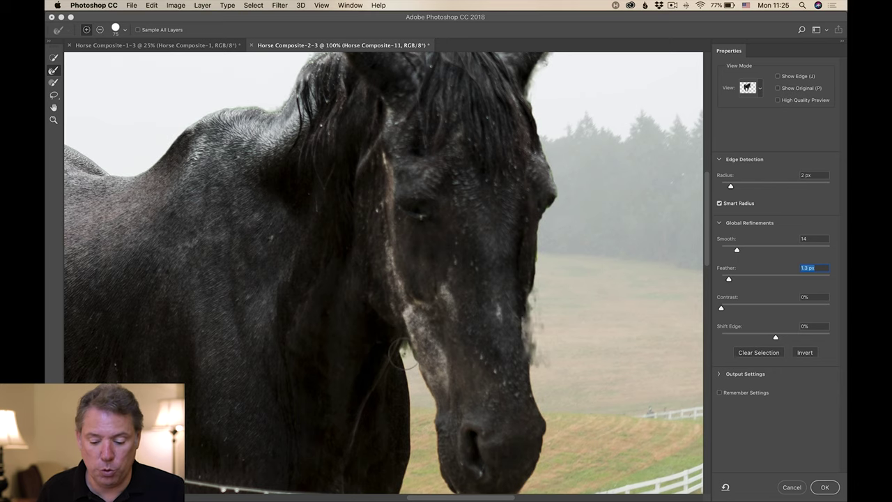
# Refine the tail hair edge beside the gap under the horse's belly with the size 75 Refine Edge Brush
pyautogui.press('space')
pyautogui.moveTo(398, 328); pyautogui.dragTo(474, 230)
pyautogui.moveTo(458, 331); pyautogui.dragTo(566, 352)
pyautogui.moveTo(396, 299); pyautogui.dragTo(516, 247)
pyautogui.moveTo(417, 350); pyautogui.dragTo(520, 213)
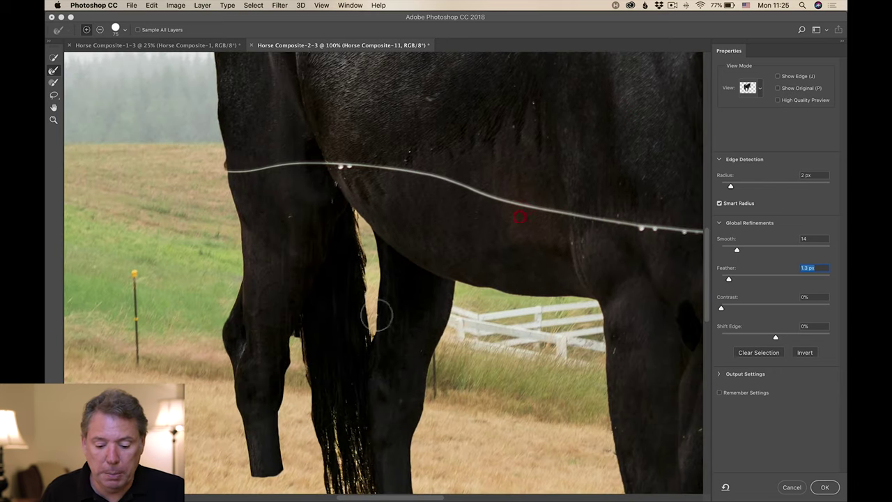
pyautogui.moveTo(338, 377); pyautogui.dragTo(354, 392)
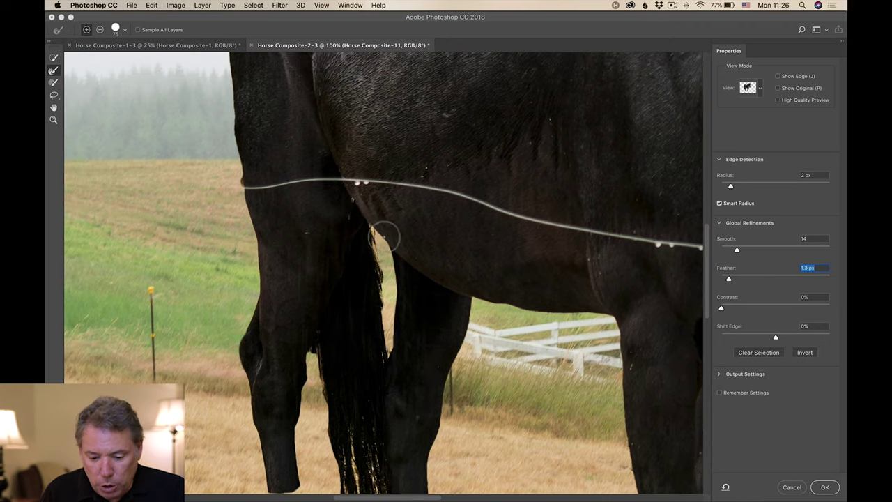
pyautogui.moveTo(373, 230)
pyautogui.mouseDown()
pyautogui.moveTo(383, 360)
pyautogui.moveTo(382, 223)
pyautogui.moveTo(395, 357)
pyautogui.moveTo(389, 205)
pyautogui.mouseUp()
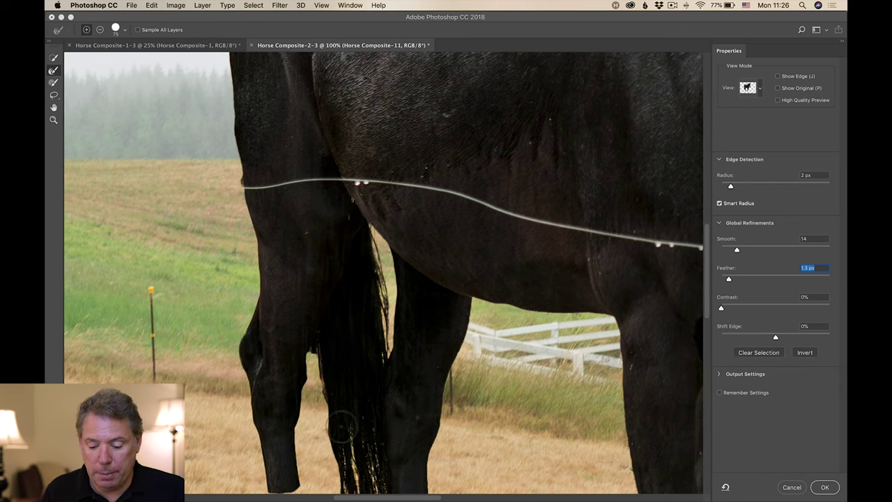
# Examine the black horse's refined edges and selection outline along the chest, face, back, mane and ears
pyautogui.moveTo(640, 415); pyautogui.dragTo(377, 375)
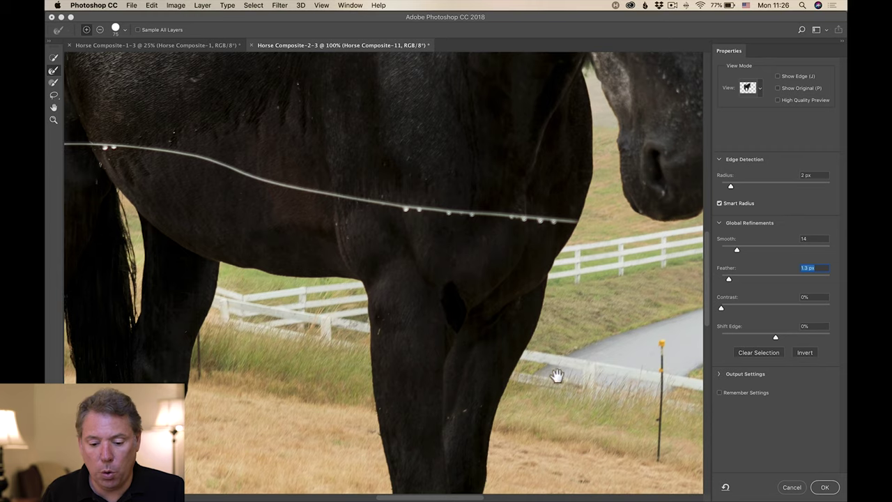
pyautogui.moveTo(377, 312); pyautogui.dragTo(475, 373)
pyautogui.scroll(10, 473, 375)
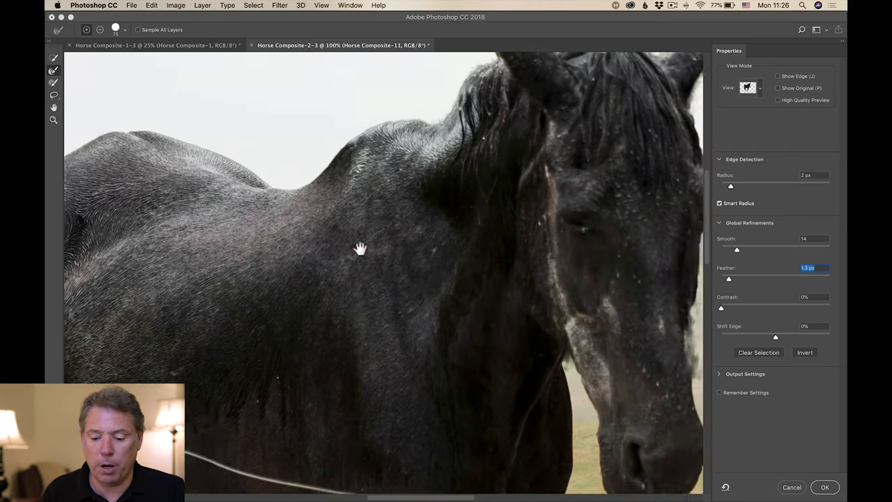
pyautogui.moveTo(612, 198); pyautogui.dragTo(421, 239)
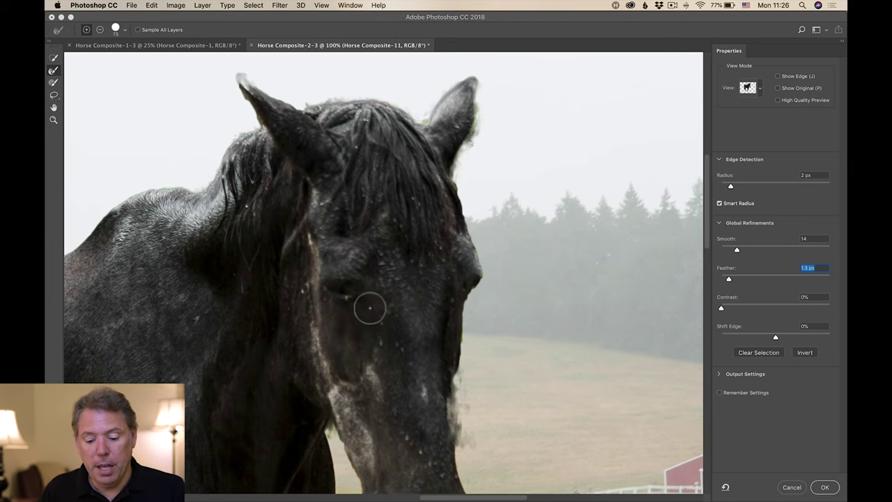
pyautogui.moveTo(368, 305); pyautogui.dragTo(484, 308)
pyautogui.moveTo(467, 390)
pyautogui.mouseDown()
pyautogui.moveTo(579, 309)
pyautogui.moveTo(515, 279)
pyautogui.mouseUp()
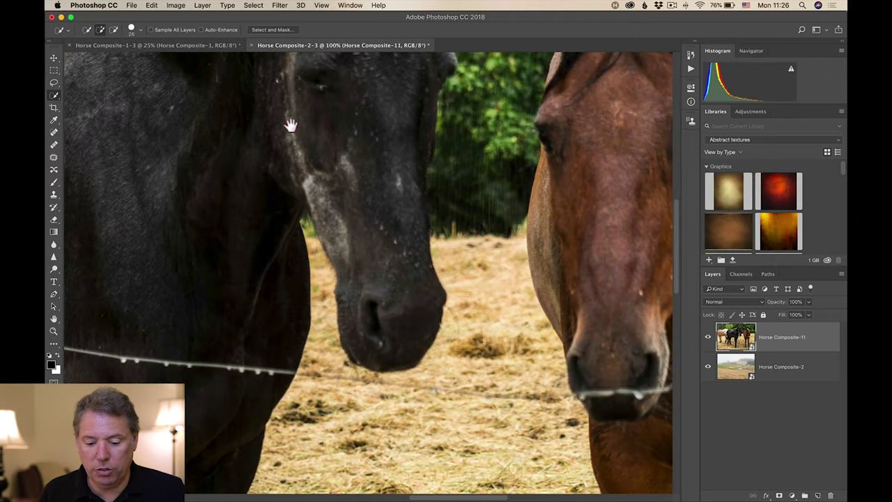
pyautogui.moveTo(290, 125); pyautogui.dragTo(450, 225)
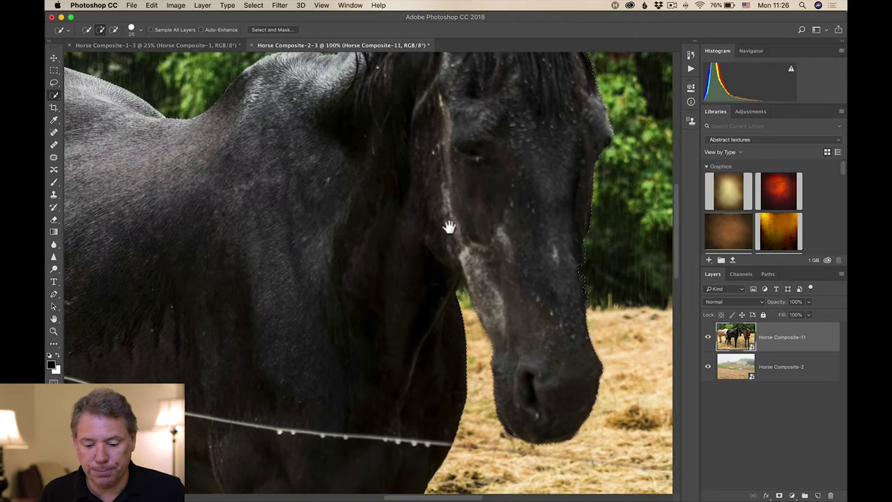
pyautogui.moveTo(462, 196); pyautogui.dragTo(533, 316)
pyautogui.click(534, 315)
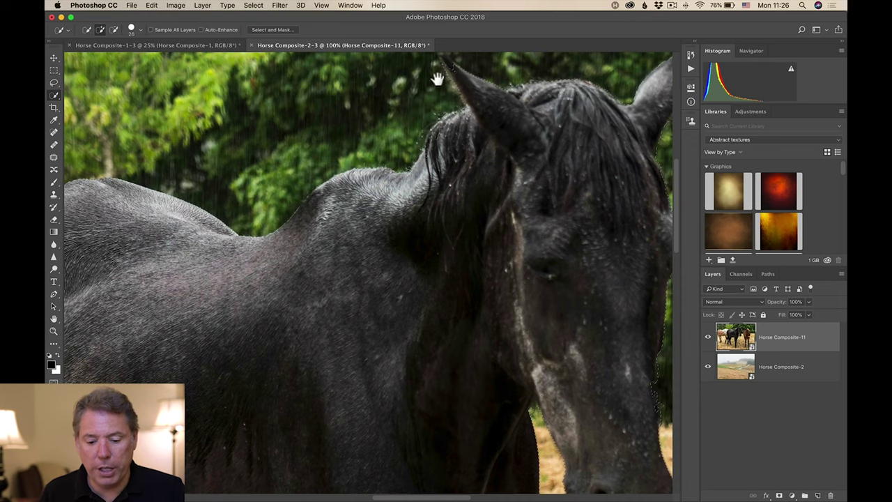
pyautogui.moveTo(474, 179); pyautogui.dragTo(492, 223)
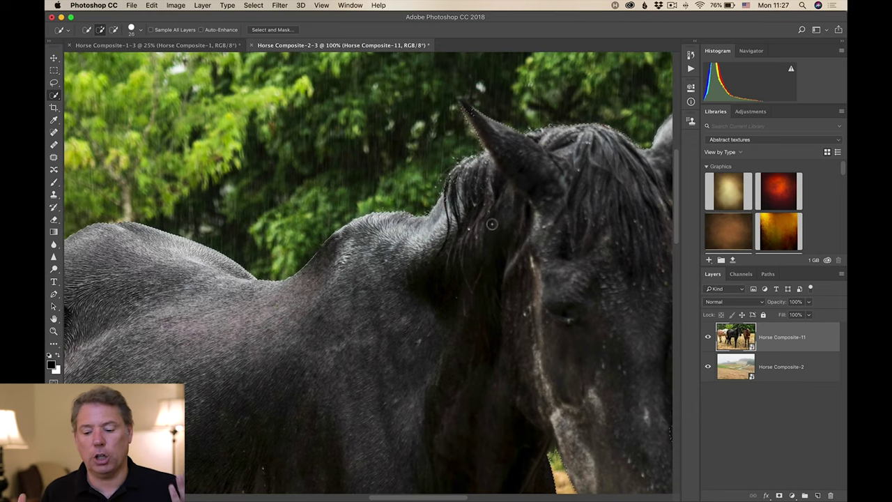
# Output the Select and Mask result as a selection and turn it into a layer mask on Horse Composite-11
pyautogui.press('z')
pyautogui.keyDown('alt'); pyautogui.click(466, 216); pyautogui.keyUp('alt')
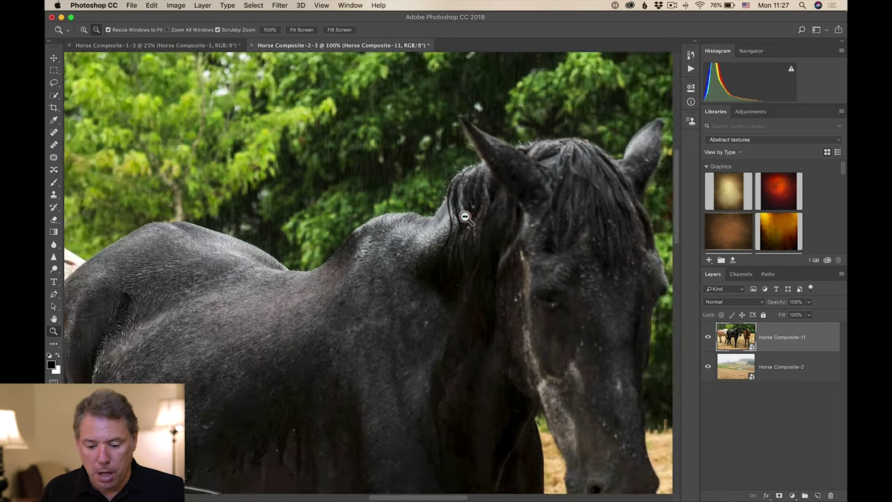
pyautogui.keyDown('alt'); pyautogui.click(465, 216); pyautogui.keyUp('alt')
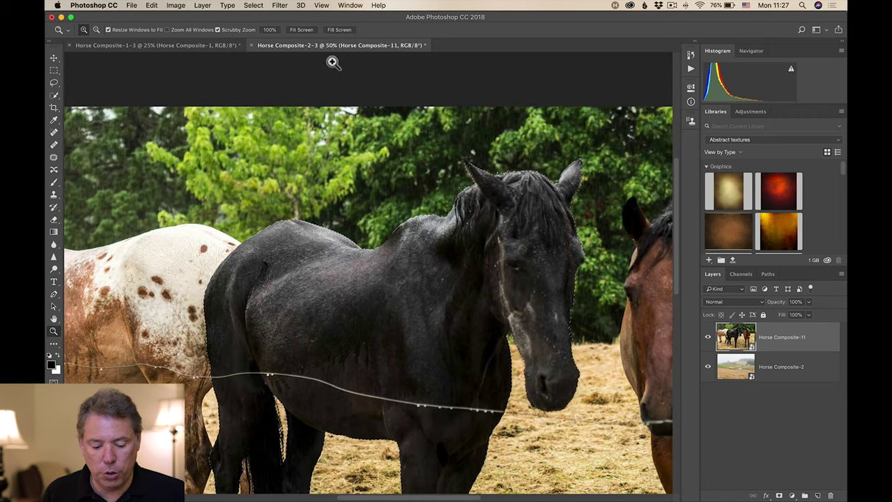
pyautogui.press('w')
pyautogui.click(284, 31)
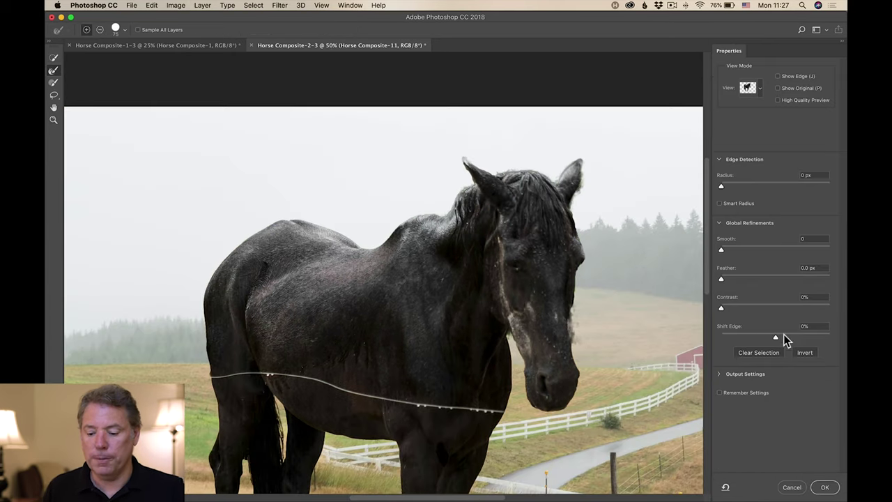
pyautogui.click(720, 374)
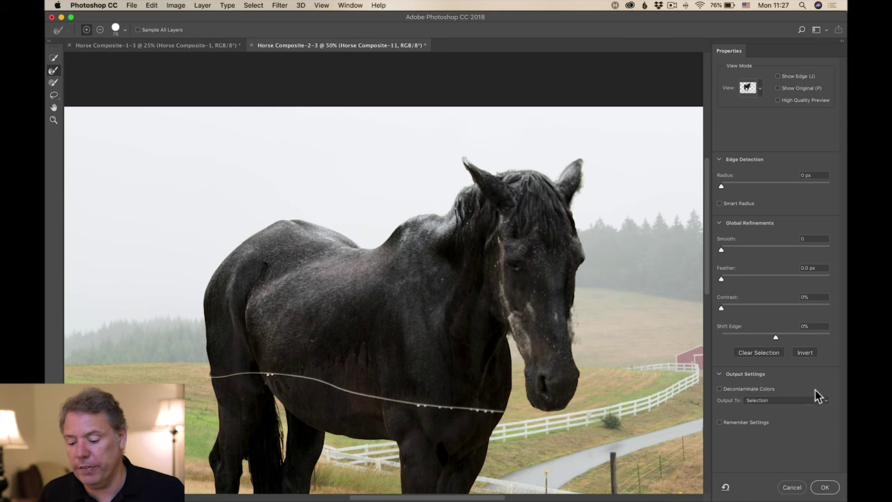
pyautogui.click(825, 487)
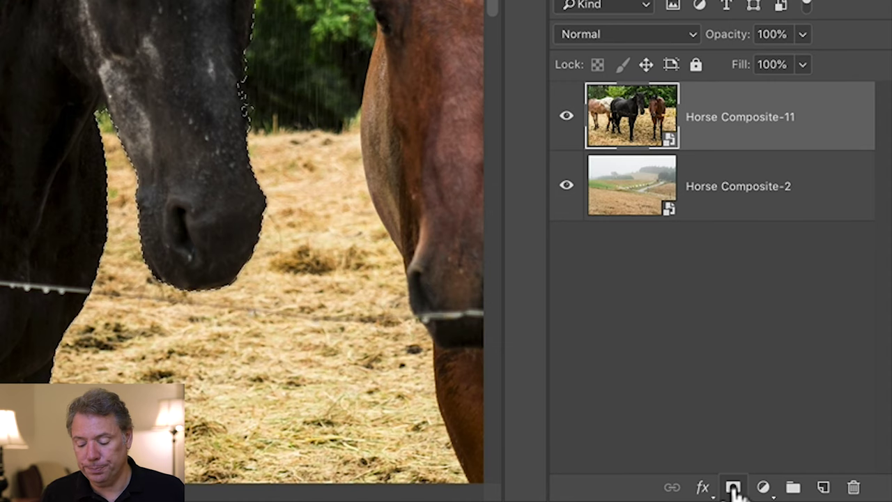
pyautogui.click(734, 490)
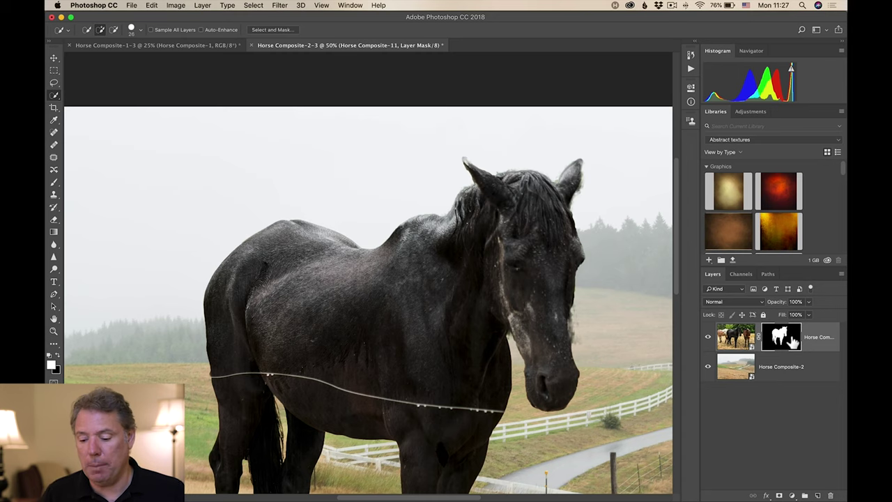
# Display the layer mask on its own, examine its edges along the face, jaw, ears and mane, and return to the composite
pyautogui.keyDown('alt'); pyautogui.click(792, 345); pyautogui.keyUp('alt')
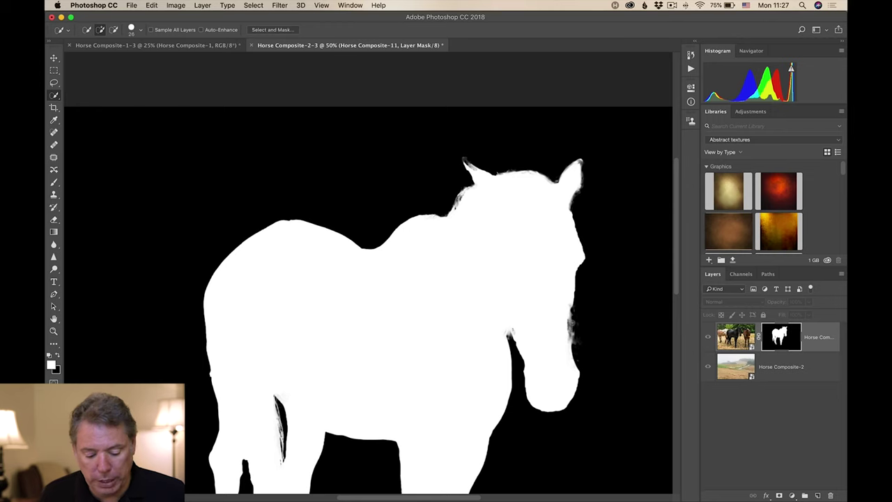
pyautogui.press('z')
pyautogui.moveTo(567, 311)
pyautogui.mouseDown()
pyautogui.moveTo(574, 348)
pyautogui.moveTo(584, 356)
pyautogui.mouseUp()
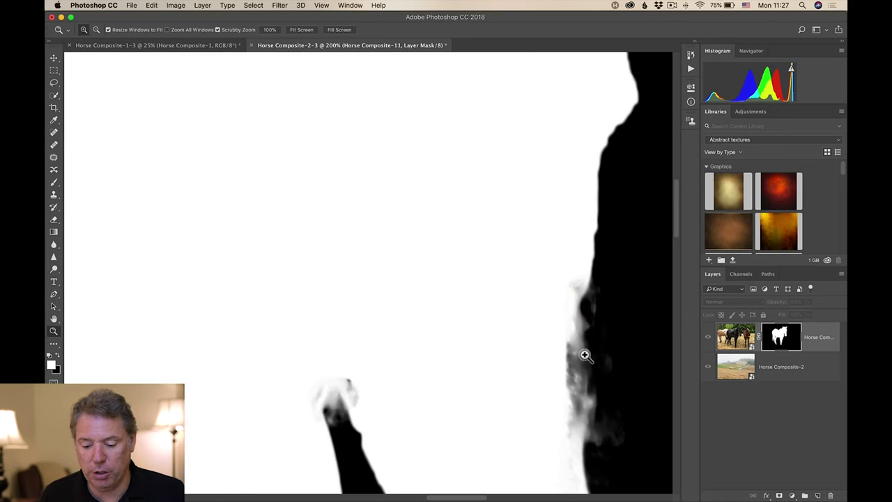
pyautogui.keyDown('alt'); pyautogui.click(534, 315); pyautogui.keyUp('alt')
pyautogui.keyDown('alt'); pyautogui.click(533, 315); pyautogui.keyUp('alt')
pyautogui.click(436, 148)
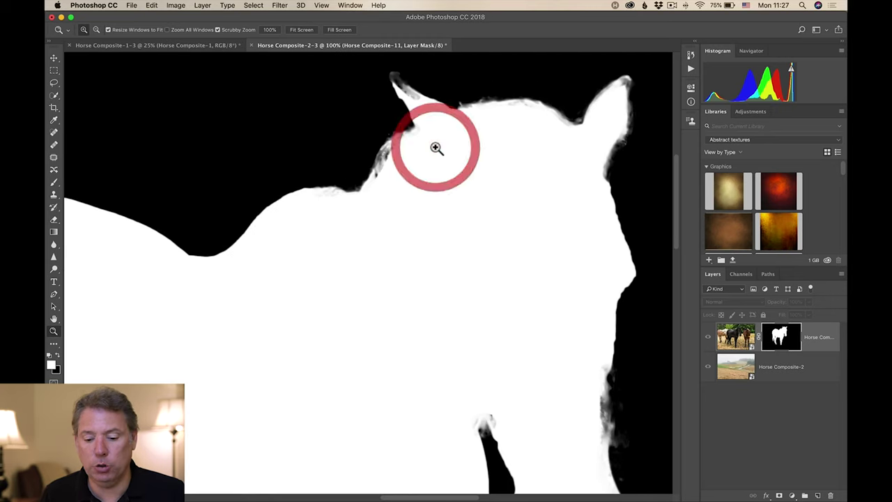
pyautogui.keyDown('alt'); pyautogui.click(788, 340); pyautogui.keyUp('alt')
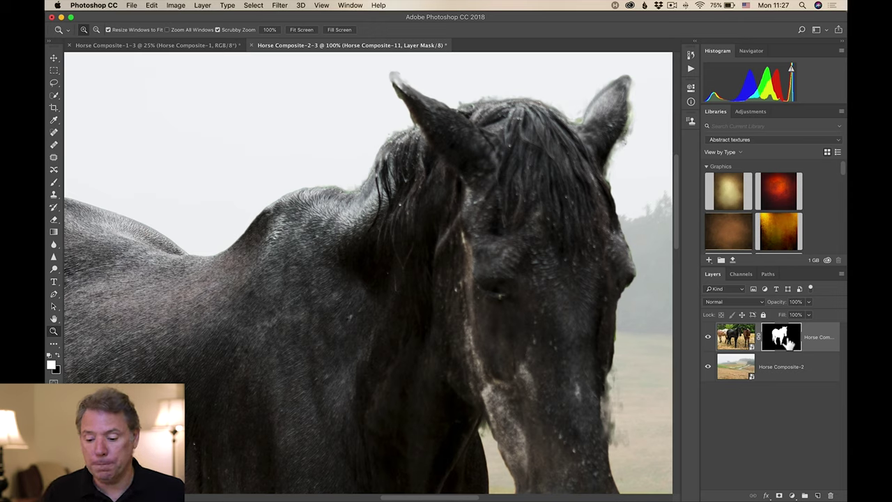
# Set up a 13 px brush with 72% hardness for retouching the mask at the horse's ear tip at 300% magnification
pyautogui.click(470, 238)
pyautogui.click(469, 238)
pyautogui.moveTo(382, 202); pyautogui.dragTo(433, 418)
pyautogui.moveTo(506, 203); pyautogui.dragTo(515, 376)
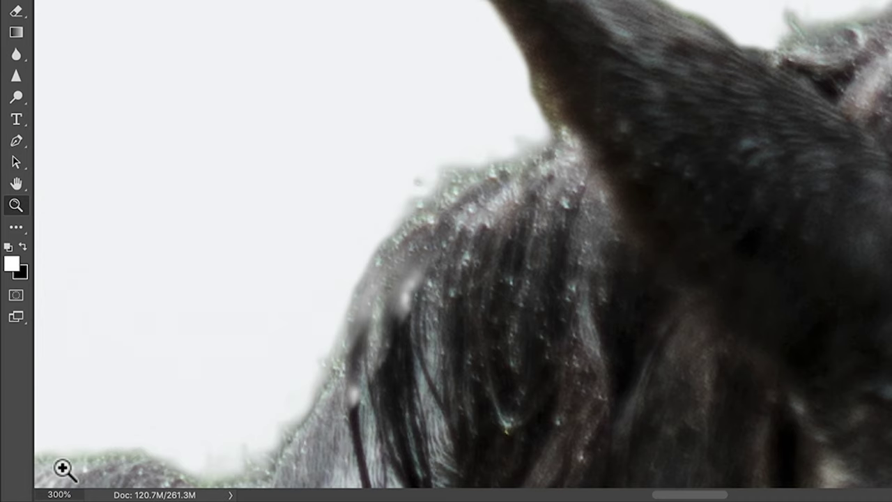
pyautogui.press('b')
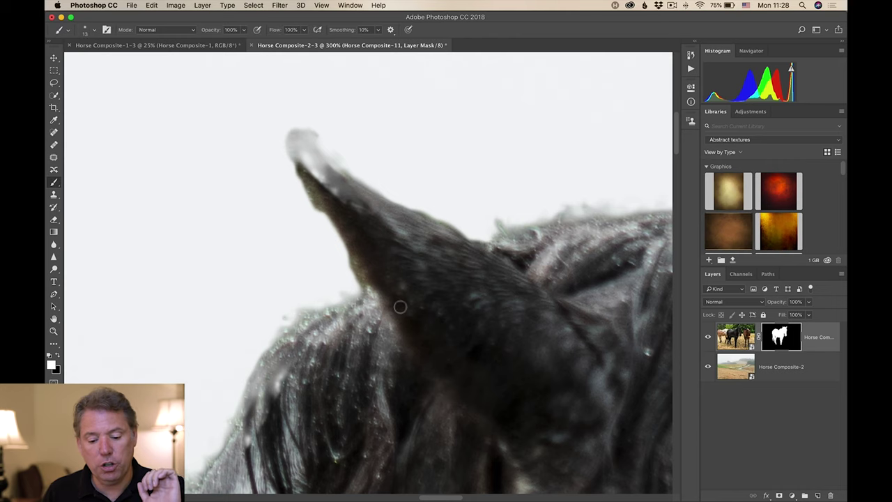
pyautogui.rightClick(446, 122)
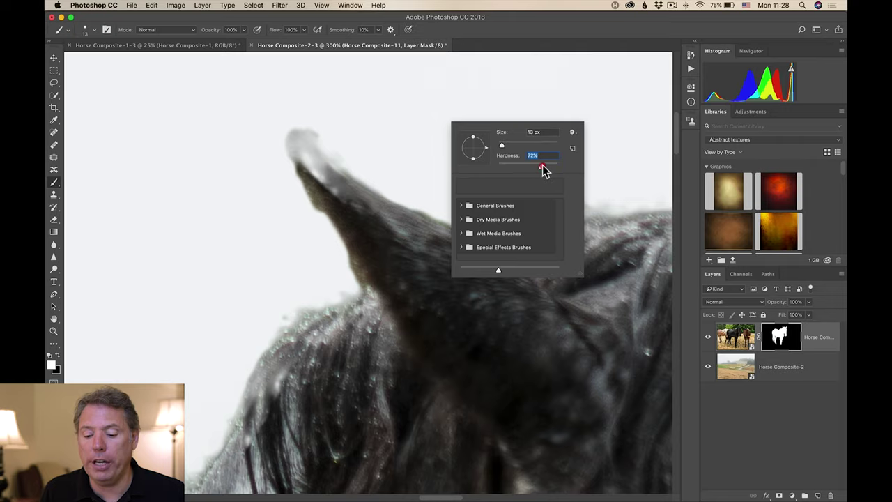
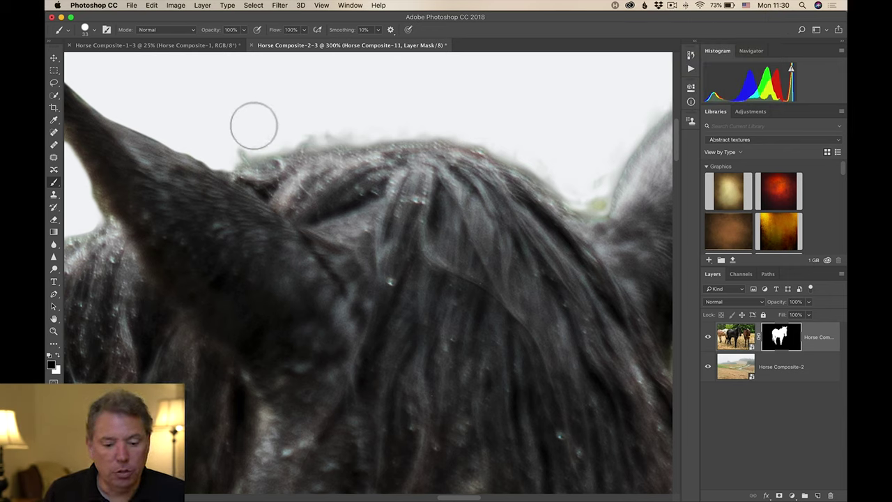
# Paint black on the mask with a 33 px brush along the top of the forelock and in the gap before the far ear
pyautogui.moveTo(293, 134); pyautogui.dragTo(522, 116)
pyautogui.moveTo(605, 182)
pyautogui.mouseDown()
pyautogui.moveTo(526, 148)
pyautogui.moveTo(464, 119)
pyautogui.mouseUp()
pyautogui.moveTo(557, 146); pyautogui.dragTo(424, 187)
pyautogui.moveTo(493, 155)
pyautogui.mouseDown()
pyautogui.moveTo(448, 208)
pyautogui.moveTo(433, 248)
pyautogui.mouseUp()
pyautogui.click(423, 258)
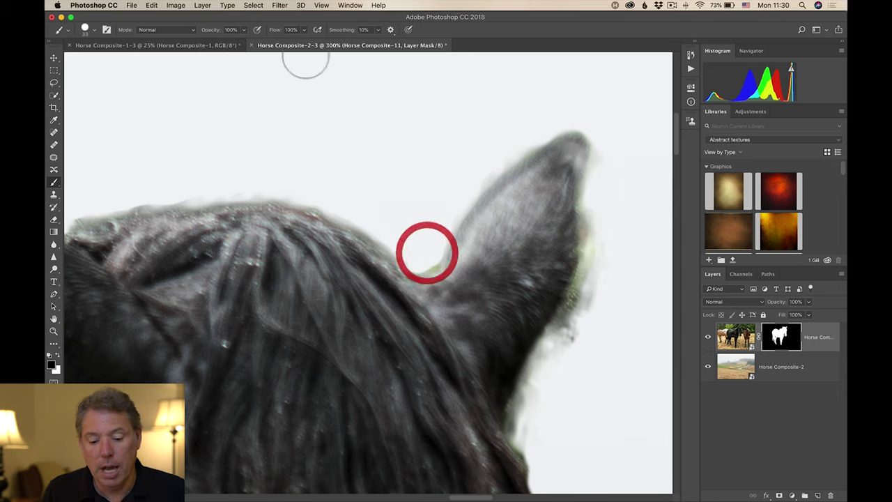
# Retouch the mask in the gap between forelock and far ear with brush opacity at 56% and hardness at 49%
pyautogui.moveTo(187, 37); pyautogui.dragTo(192, 37)
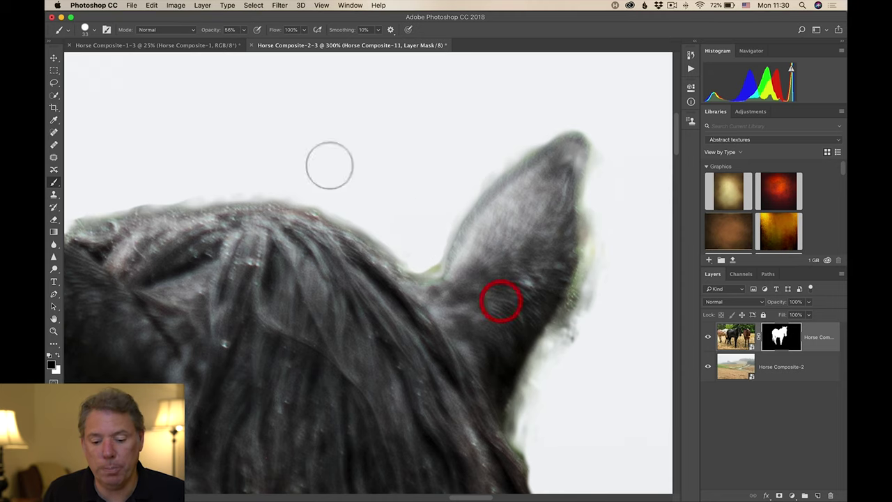
pyautogui.click(424, 258)
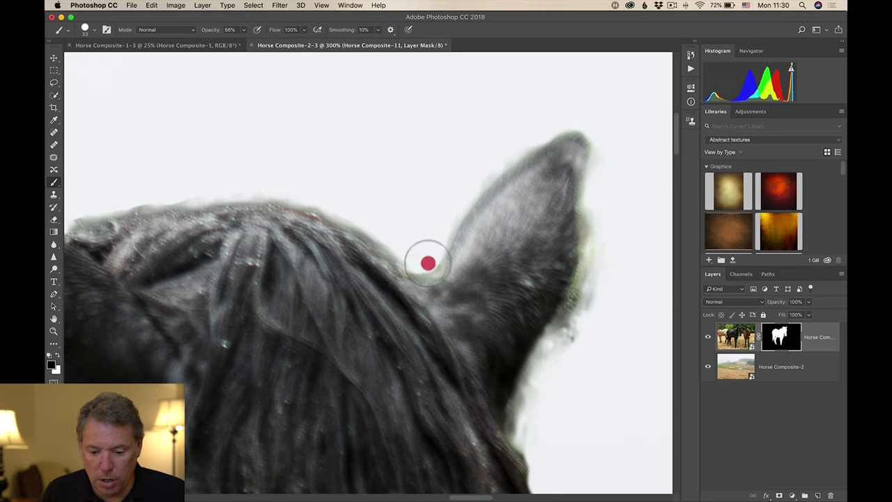
pyautogui.rightClick(457, 183)
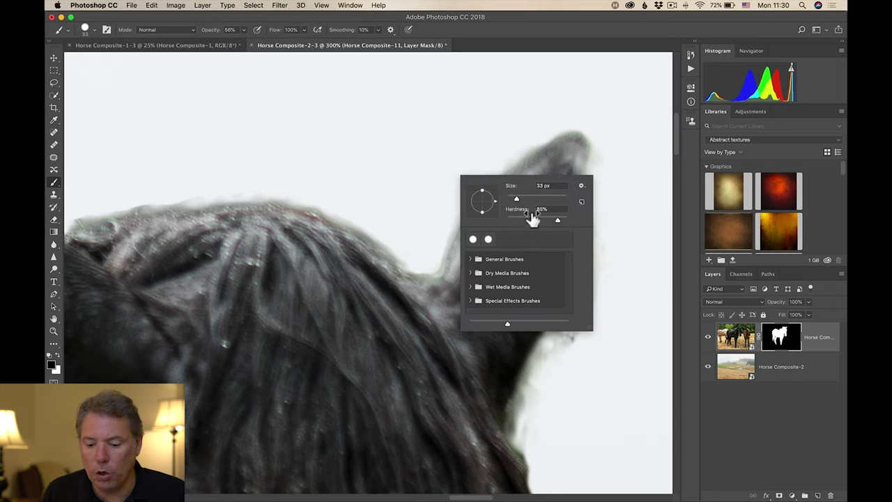
pyautogui.click(536, 217)
pyautogui.click(432, 219)
pyautogui.moveTo(442, 231); pyautogui.dragTo(446, 217)
pyautogui.moveTo(434, 248)
pyautogui.mouseDown()
pyautogui.moveTo(446, 233)
pyautogui.moveTo(418, 260)
pyautogui.moveTo(434, 261)
pyautogui.mouseUp()
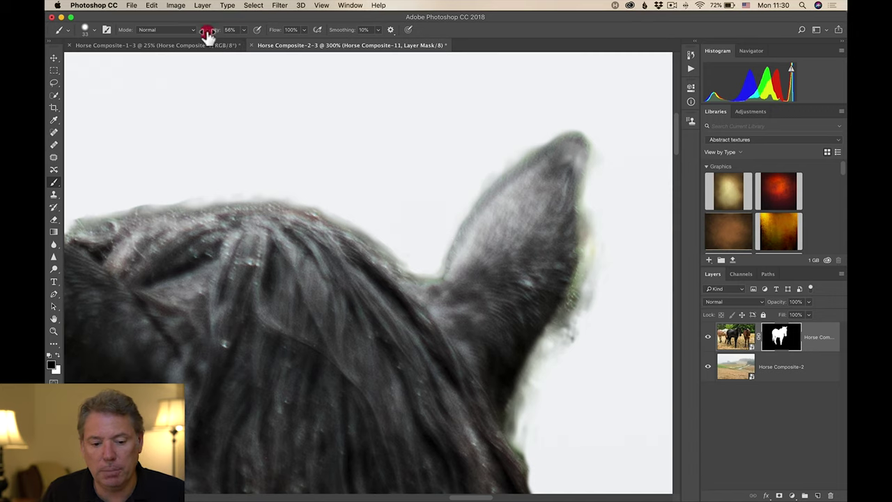
# Paint away the fringe around the far ear and down to its base with a softer brush at 30% opacity
pyautogui.moveTo(198, 39); pyautogui.dragTo(201, 38)
pyautogui.rightClick(460, 224)
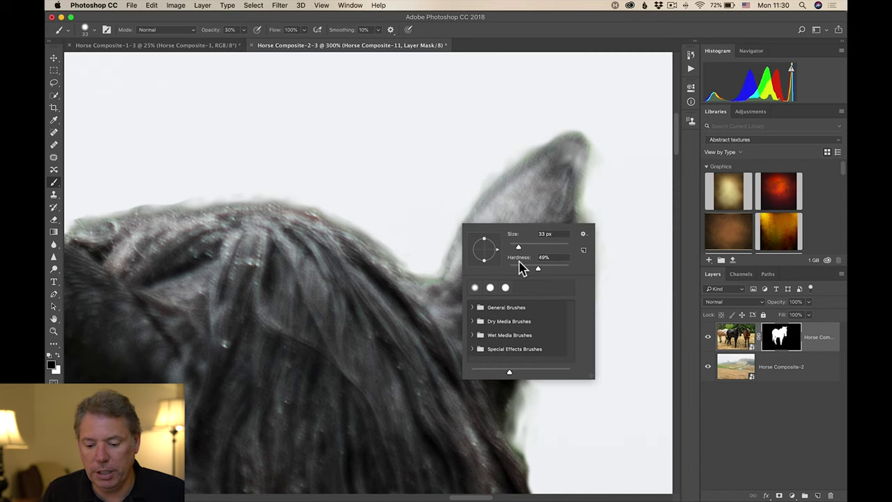
pyautogui.moveTo(526, 268); pyautogui.dragTo(517, 268)
pyautogui.moveTo(480, 174); pyautogui.dragTo(540, 138)
pyautogui.moveTo(597, 166)
pyautogui.mouseDown()
pyautogui.moveTo(564, 369)
pyautogui.moveTo(551, 367)
pyautogui.moveTo(562, 365)
pyautogui.moveTo(547, 379)
pyautogui.mouseUp()
pyautogui.click(510, 430)
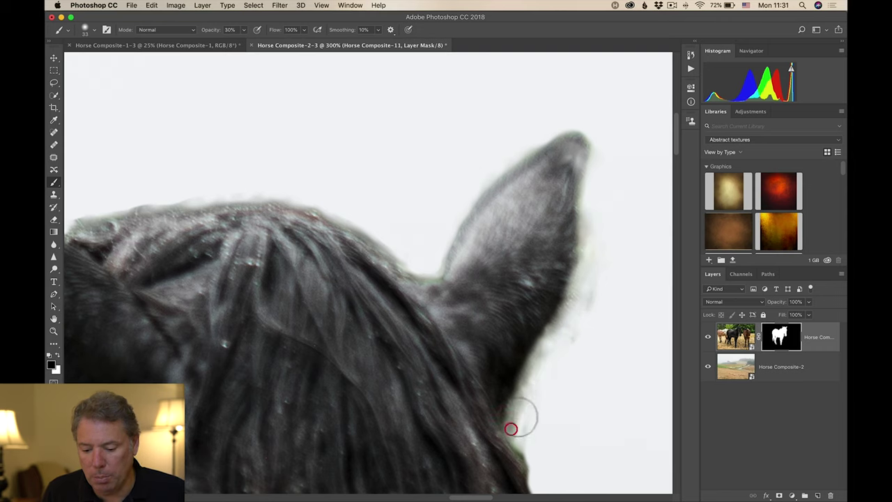
pyautogui.click(530, 436)
pyautogui.moveTo(576, 353)
pyautogui.mouseDown()
pyautogui.moveTo(565, 358)
pyautogui.moveTo(593, 352)
pyautogui.mouseUp()
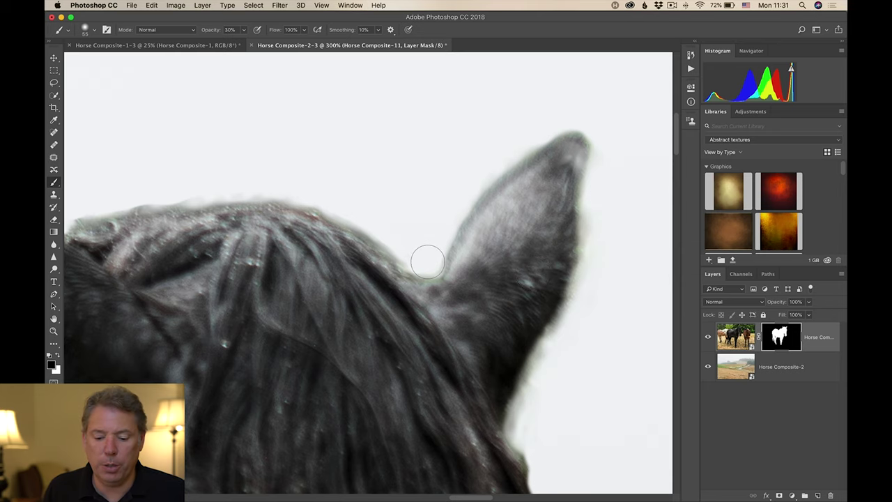
# Set up a 55 px brush at 100% opacity for the mask beside the horse's nose bridge at 200% magnification
pyautogui.press('z')
pyautogui.keyDown('alt'); pyautogui.click(460, 250); pyautogui.keyUp('alt')
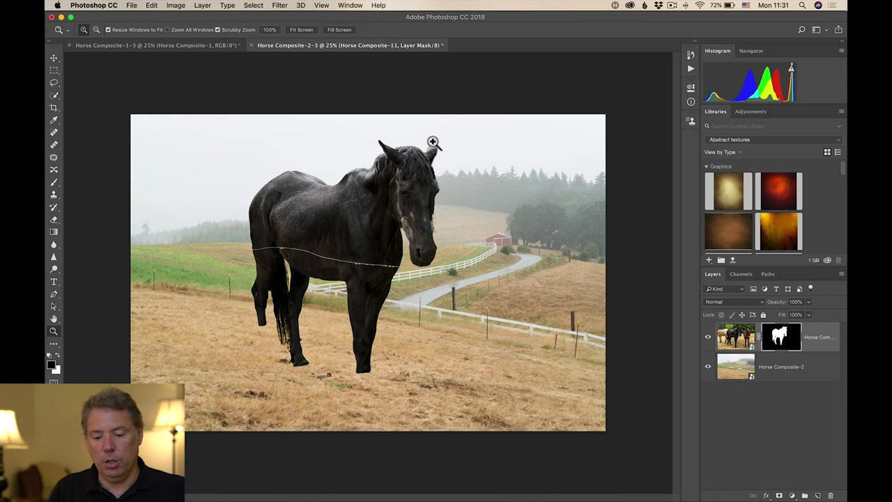
pyautogui.click(409, 206)
pyautogui.click(398, 209)
pyautogui.click(581, 288)
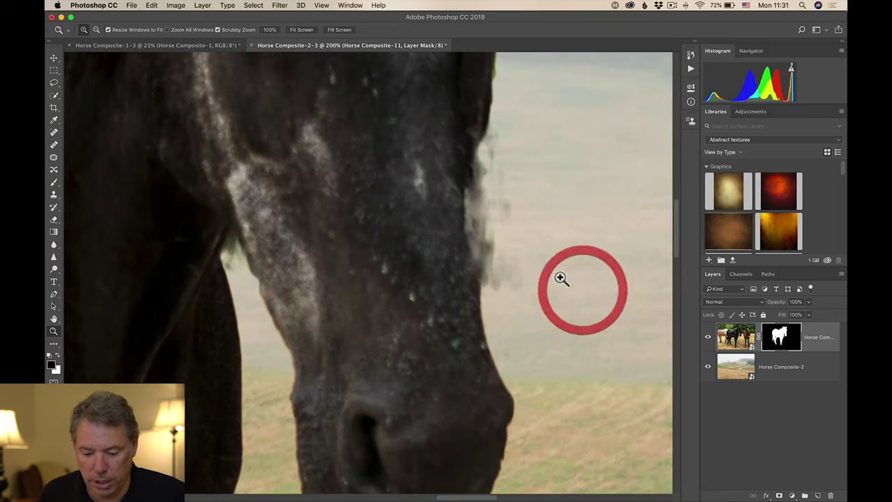
pyautogui.press('b')
pyautogui.moveTo(498, 159); pyautogui.dragTo(501, 239)
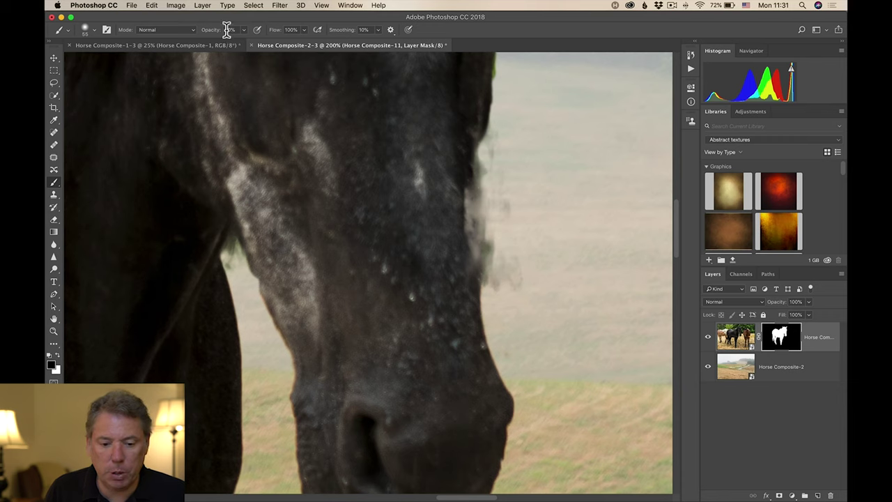
pyautogui.rightClick(488, 202)
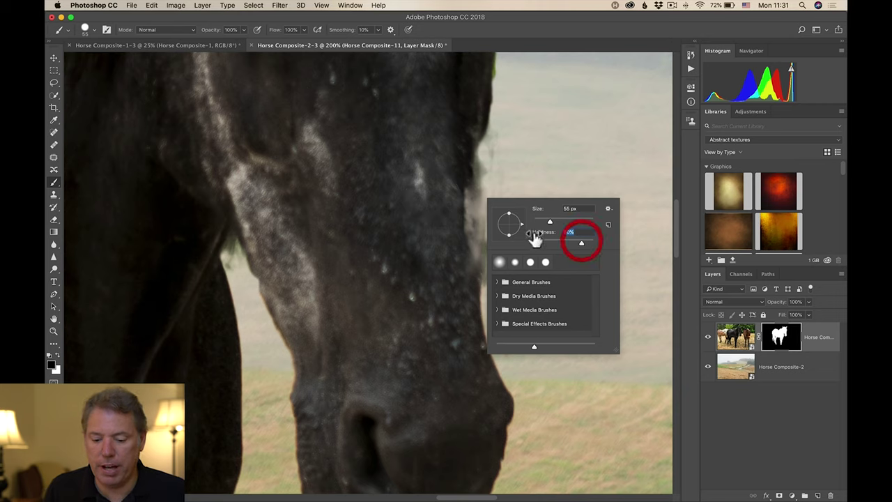
# Paint test strokes on the mask over the horse's face, hiding with black and restoring with white
pyautogui.click(458, 161)
pyautogui.moveTo(458, 162); pyautogui.dragTo(458, 229)
pyautogui.press('x')
pyautogui.moveTo(460, 155); pyautogui.dragTo(452, 217)
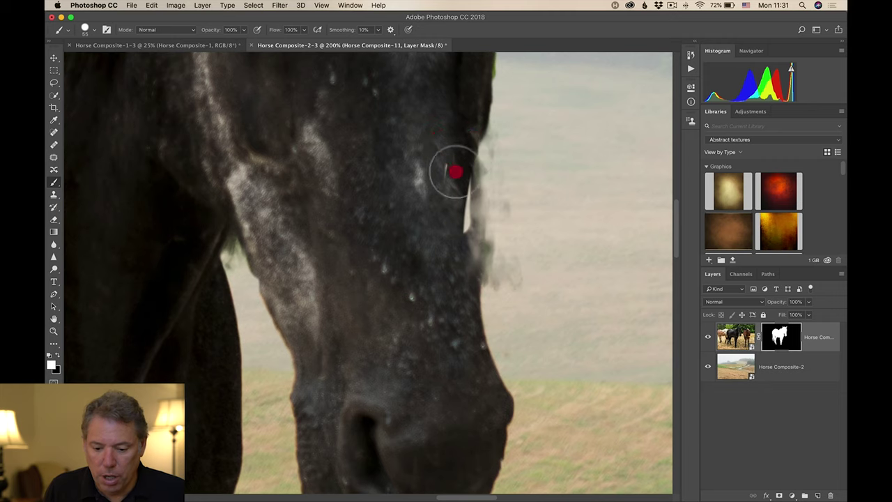
pyautogui.press('x')
pyautogui.moveTo(439, 140); pyautogui.dragTo(442, 223)
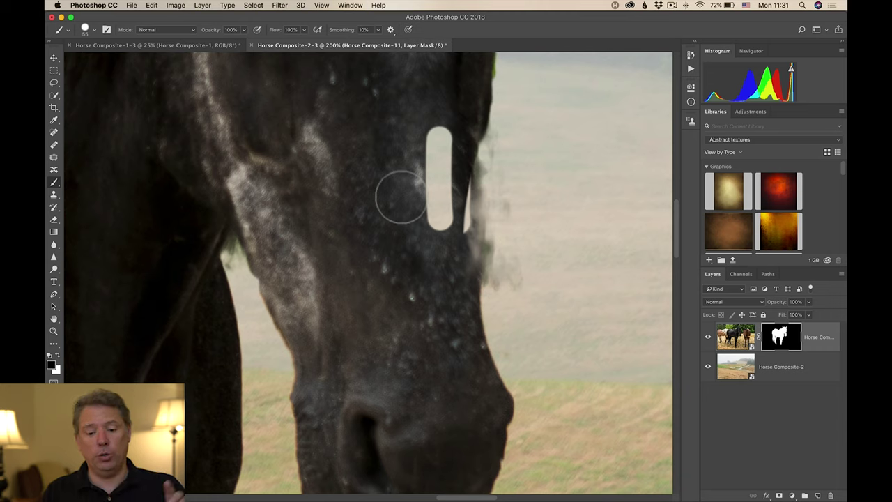
# Paint white on the mask to restore the horse's face and reveal a strip beyond its front edge
pyautogui.press('x')
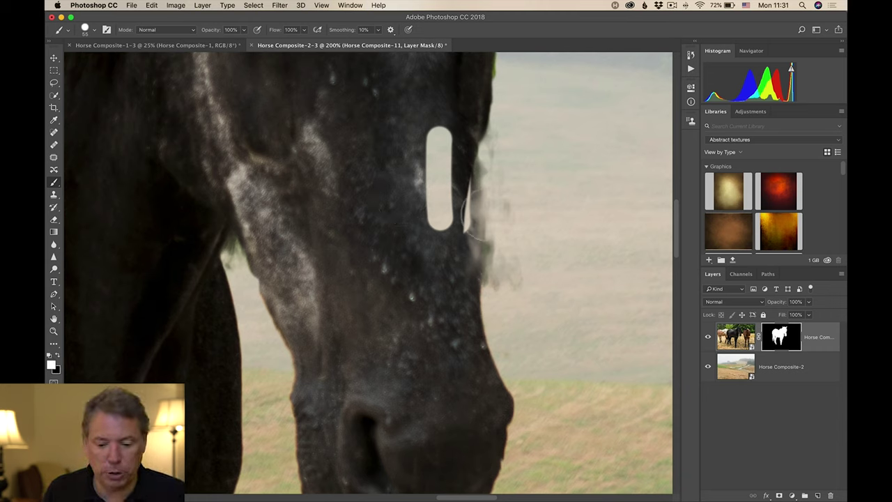
pyautogui.moveTo(453, 143)
pyautogui.mouseDown()
pyautogui.moveTo(433, 202)
pyautogui.moveTo(444, 134)
pyautogui.moveTo(427, 198)
pyautogui.moveTo(464, 163)
pyautogui.moveTo(448, 182)
pyautogui.moveTo(458, 210)
pyautogui.moveTo(489, 137)
pyautogui.moveTo(468, 200)
pyautogui.moveTo(469, 278)
pyautogui.moveTo(455, 221)
pyautogui.moveTo(434, 251)
pyautogui.moveTo(471, 210)
pyautogui.moveTo(478, 280)
pyautogui.moveTo(492, 257)
pyautogui.moveTo(487, 143)
pyautogui.mouseUp()
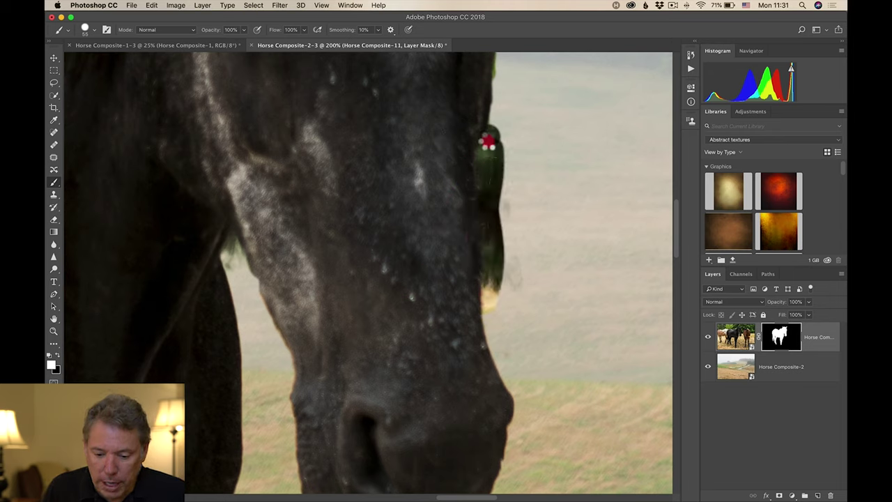
pyautogui.moveTo(486, 131)
pyautogui.mouseDown()
pyautogui.moveTo(521, 109)
pyautogui.moveTo(496, 155)
pyautogui.mouseUp()
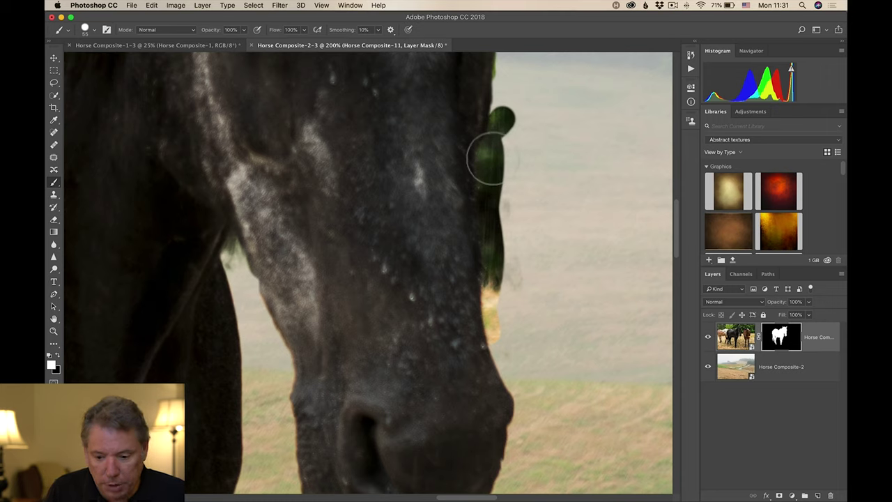
# Paint black on the mask along the front of the face to trim the strip to the nose outline
pyautogui.moveTo(493, 122); pyautogui.dragTo(502, 120)
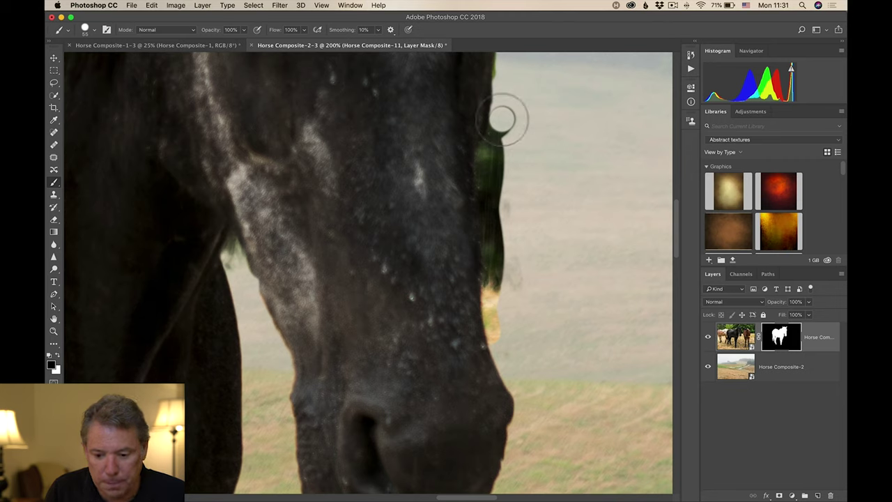
pyautogui.moveTo(499, 138); pyautogui.dragTo(497, 135)
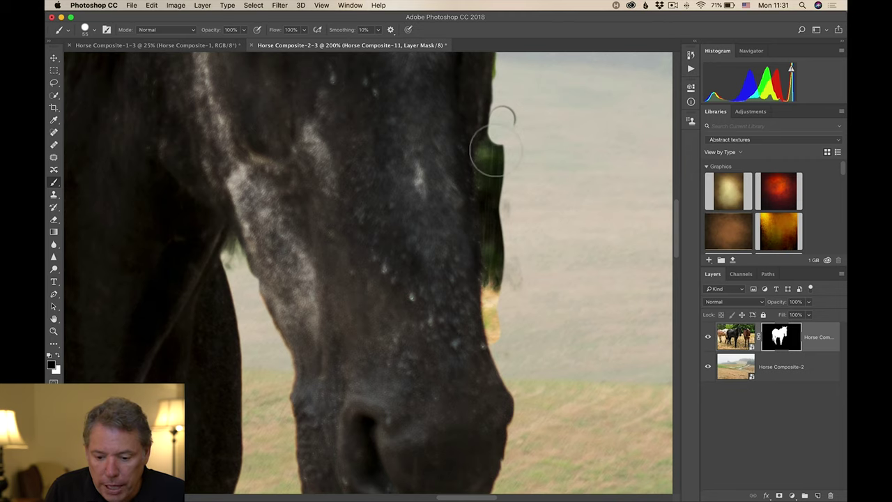
pyautogui.click(494, 148)
pyautogui.click(487, 159)
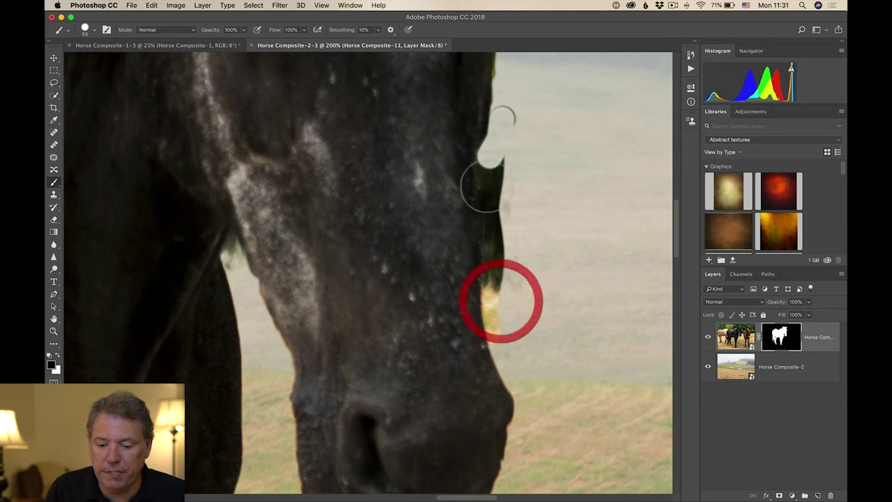
pyautogui.moveTo(487, 174)
pyautogui.mouseDown()
pyautogui.moveTo(480, 171)
pyautogui.moveTo(484, 202)
pyautogui.mouseUp()
pyautogui.moveTo(482, 240)
pyautogui.mouseDown()
pyautogui.moveTo(504, 303)
pyautogui.moveTo(494, 255)
pyautogui.moveTo(488, 268)
pyautogui.mouseUp()
pyautogui.click(490, 283)
pyautogui.click(492, 303)
pyautogui.moveTo(499, 337); pyautogui.dragTo(488, 328)
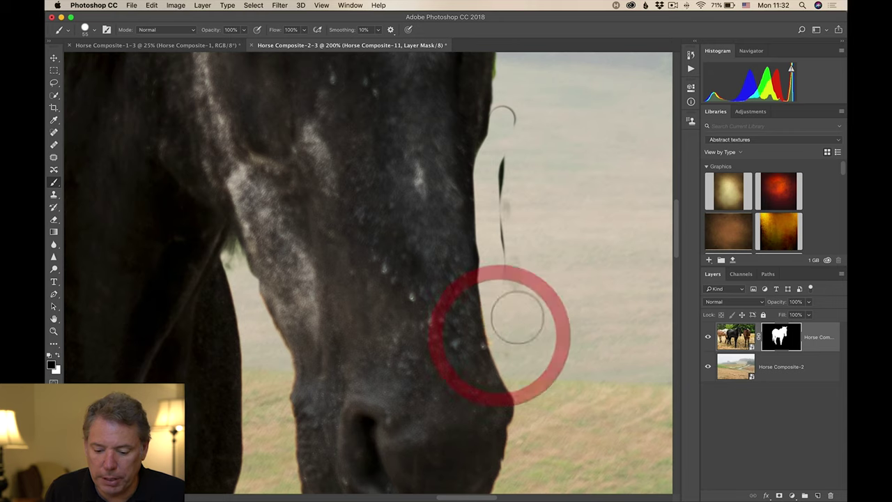
# Paint away the leftover specks beside the nose and the fringe farther up the front of the face
pyautogui.click(499, 180)
pyautogui.moveTo(499, 180)
pyautogui.mouseDown()
pyautogui.moveTo(516, 295)
pyautogui.moveTo(519, 239)
pyautogui.mouseUp()
pyautogui.moveTo(554, 137)
pyautogui.mouseDown()
pyautogui.moveTo(536, 238)
pyautogui.moveTo(534, 228)
pyautogui.mouseUp()
pyautogui.moveTo(482, 160); pyautogui.dragTo(488, 165)
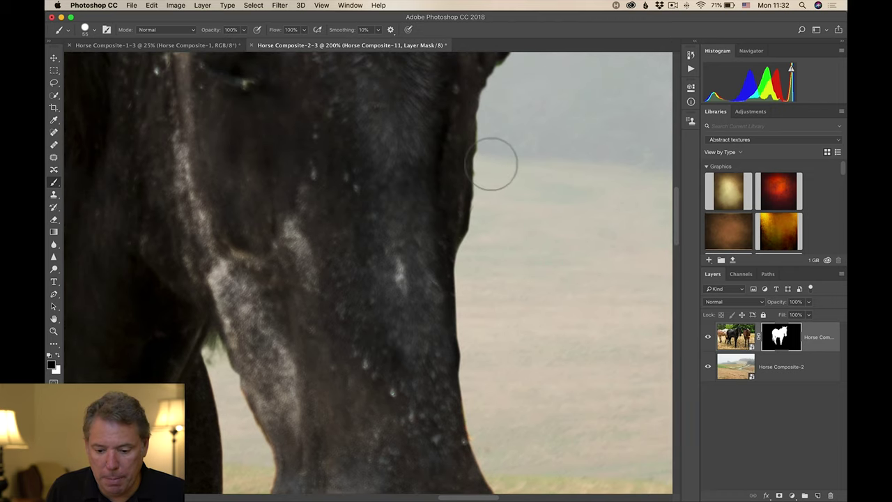
pyautogui.click(485, 196)
# Paint white on the mask with a 22 px brush at 100% opacity to restore the far ear up to its tip
pyautogui.moveTo(556, 121)
pyautogui.mouseDown()
pyautogui.moveTo(528, 237)
pyautogui.moveTo(519, 227)
pyautogui.mouseUp()
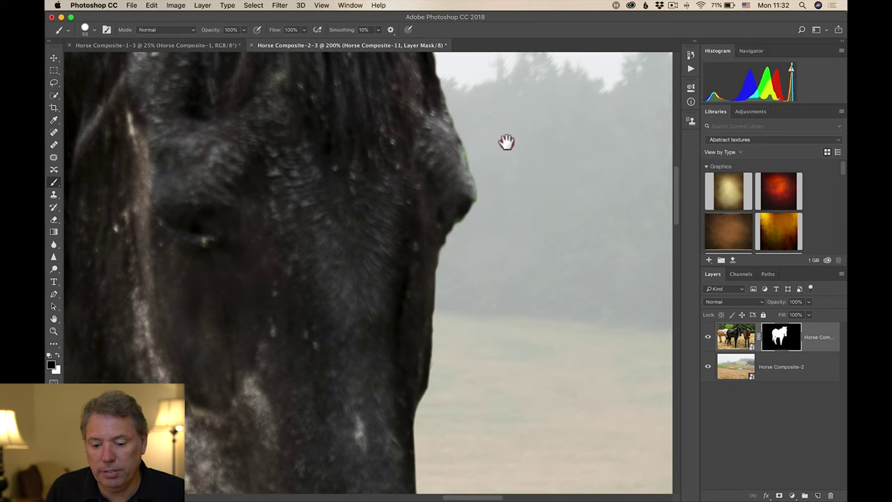
pyautogui.moveTo(506, 142); pyautogui.dragTo(546, 216)
pyautogui.moveTo(530, 170)
pyautogui.mouseDown()
pyautogui.moveTo(539, 211)
pyautogui.moveTo(520, 225)
pyautogui.moveTo(526, 235)
pyautogui.moveTo(548, 213)
pyautogui.mouseUp()
pyautogui.moveTo(570, 167); pyautogui.dragTo(554, 297)
pyautogui.click(546, 241)
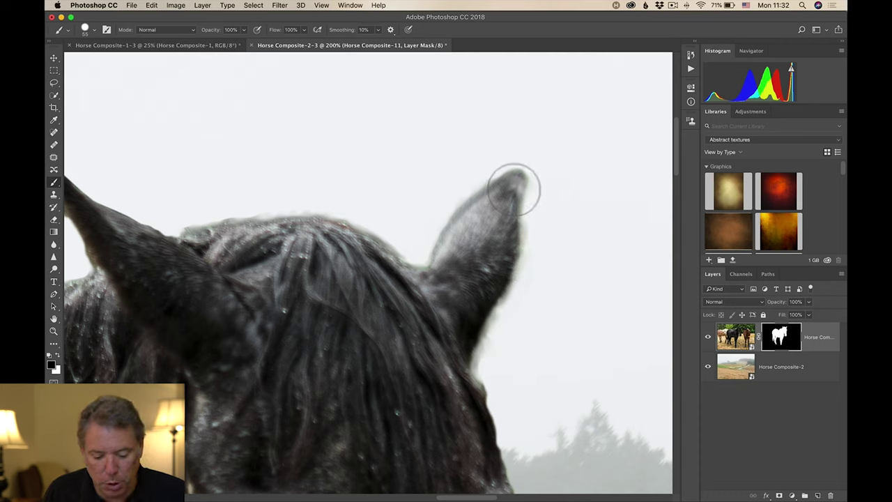
pyautogui.moveTo(490, 202)
pyautogui.mouseDown()
pyautogui.moveTo(509, 207)
pyautogui.moveTo(503, 186)
pyautogui.mouseUp()
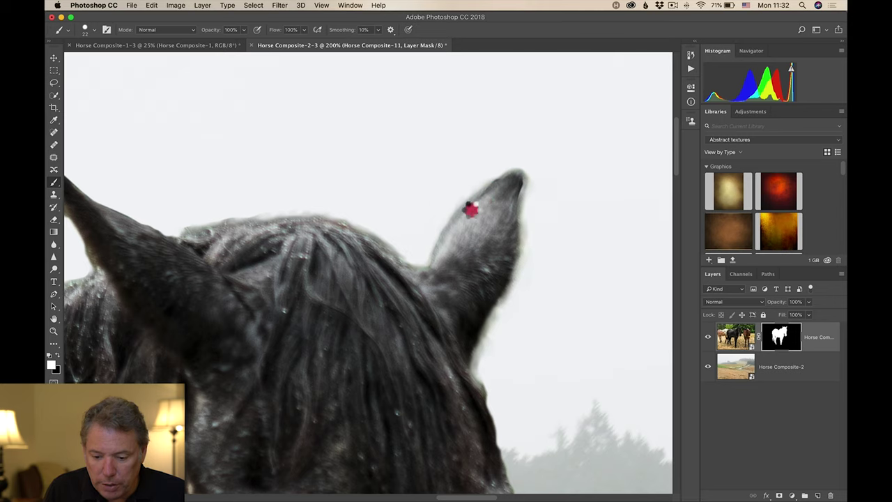
pyautogui.moveTo(456, 235)
pyautogui.mouseDown()
pyautogui.moveTo(498, 235)
pyautogui.moveTo(514, 187)
pyautogui.moveTo(515, 206)
pyautogui.mouseUp()
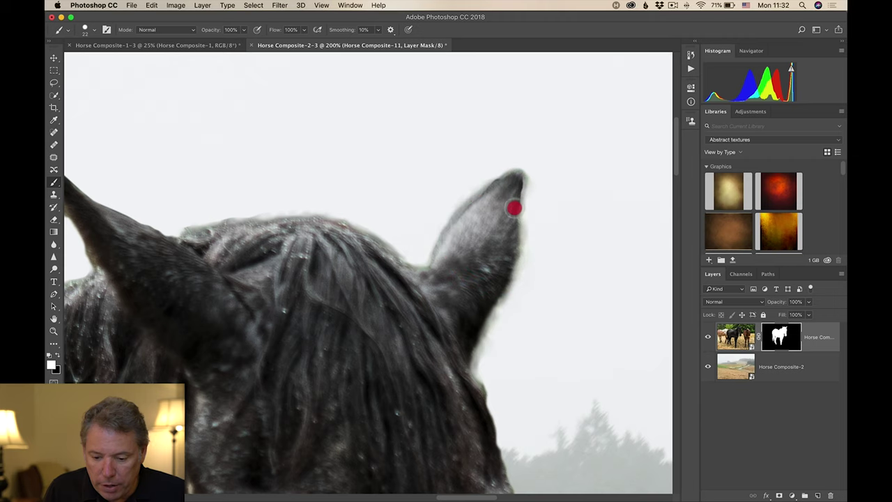
pyautogui.moveTo(502, 266); pyautogui.dragTo(505, 233)
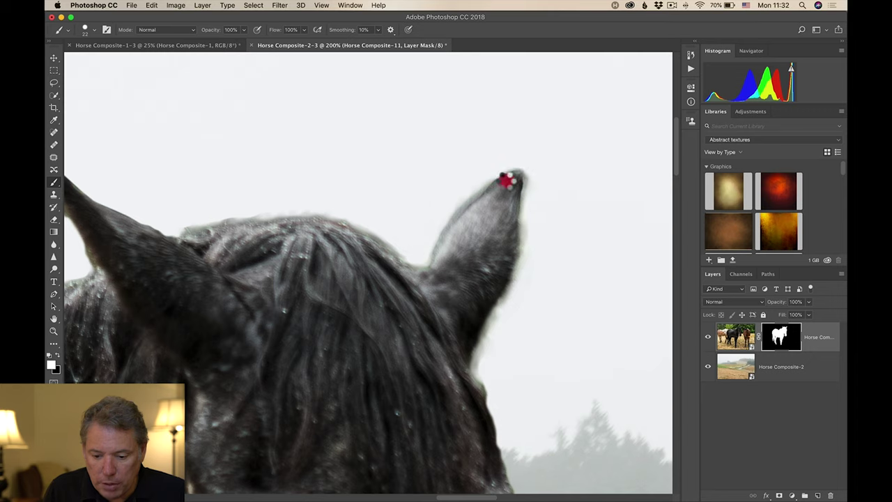
pyautogui.moveTo(487, 202); pyautogui.dragTo(492, 192)
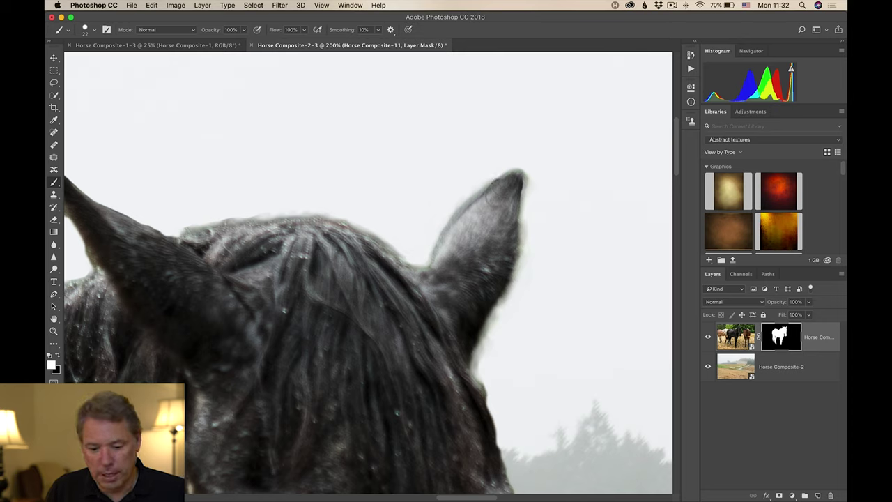
# Set up a softer, lower-opacity brush with 26% hardness and a size of 76 px for the far ear's edge
pyautogui.keyDown('ctrl'); pyautogui.keyDown('alt'); pyautogui.moveTo(464, 193); pyautogui.dragTo(476, 192); pyautogui.keyUp('alt'); pyautogui.keyUp('ctrl')
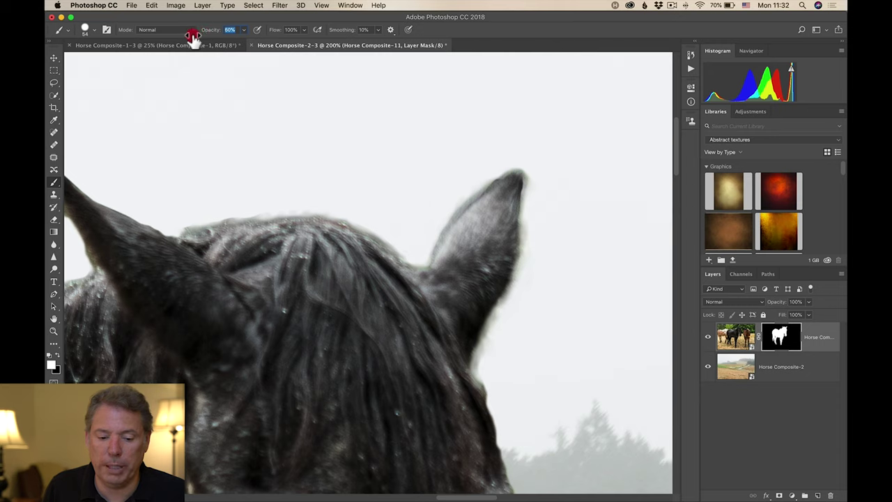
pyautogui.rightClick(418, 185)
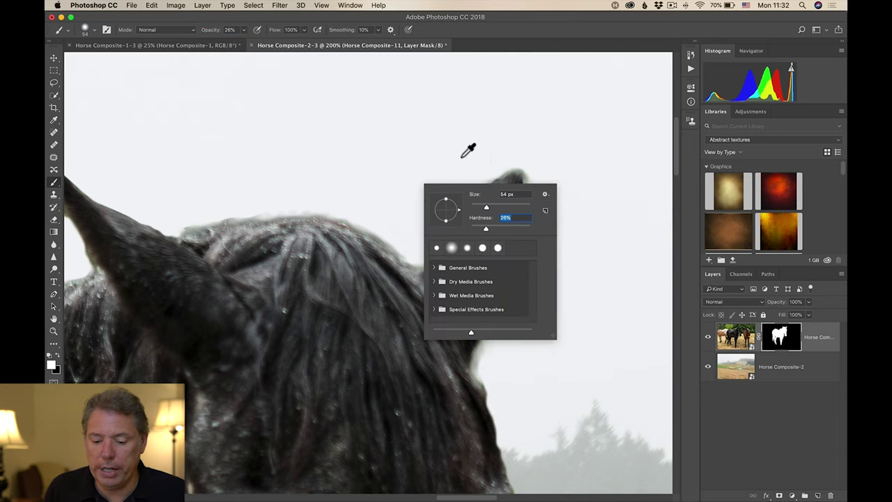
pyautogui.keyDown('ctrl'); pyautogui.keyDown('alt'); pyautogui.moveTo(461, 157); pyautogui.dragTo(470, 157); pyautogui.keyUp('alt'); pyautogui.keyUp('ctrl')
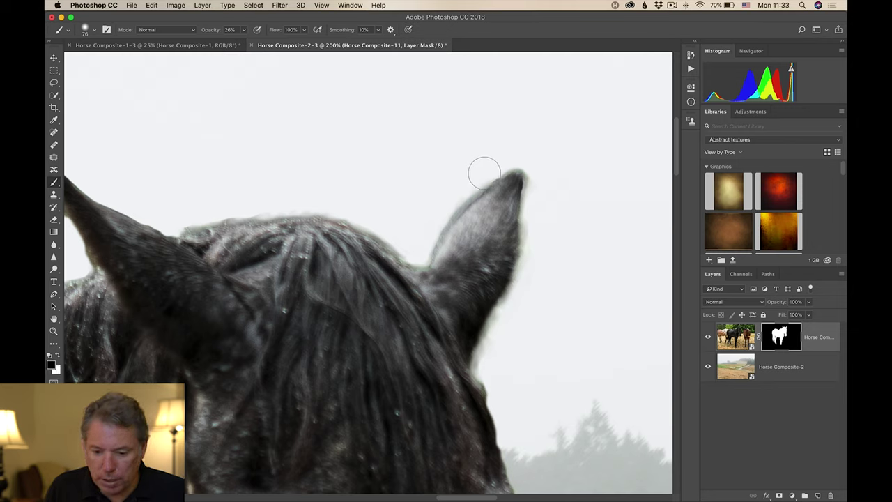
# Examine the mask's edges close up around the near ear, mane, neck, chest and muzzle
pyautogui.moveTo(276, 320); pyautogui.dragTo(497, 249)
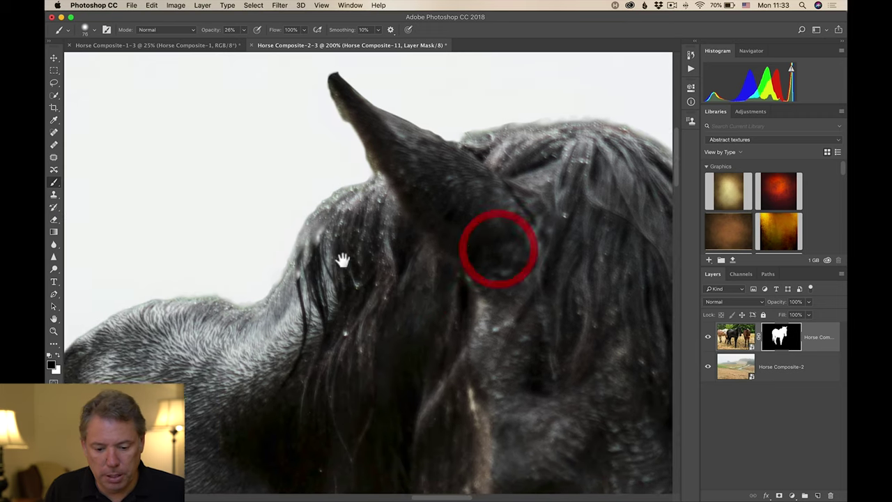
pyautogui.moveTo(293, 279); pyautogui.dragTo(408, 259)
pyautogui.moveTo(359, 332)
pyautogui.mouseDown()
pyautogui.moveTo(459, 314)
pyautogui.moveTo(375, 369)
pyautogui.moveTo(271, 281)
pyautogui.moveTo(360, 277)
pyautogui.moveTo(464, 204)
pyautogui.moveTo(384, 199)
pyautogui.moveTo(480, 229)
pyautogui.moveTo(448, 223)
pyautogui.moveTo(554, 201)
pyautogui.moveTo(392, 190)
pyautogui.moveTo(406, 66)
pyautogui.mouseUp()
pyautogui.moveTo(402, 207)
pyautogui.mouseDown()
pyautogui.moveTo(425, 167)
pyautogui.moveTo(418, 141)
pyautogui.mouseUp()
pyautogui.moveTo(341, 225); pyautogui.dragTo(424, 187)
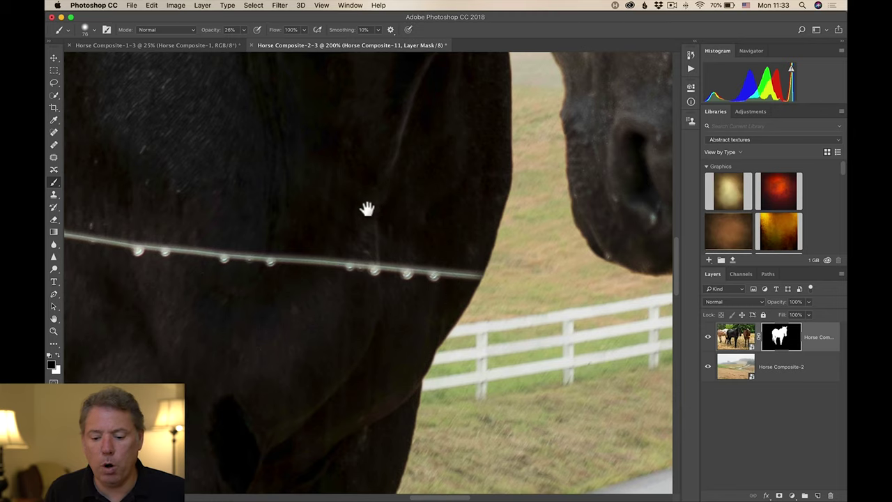
pyautogui.hscroll(5, 367, 208)
pyautogui.scroll(10, 368, 209)
pyautogui.hscroll(-2, 396, 209)
pyautogui.moveTo(423, 155); pyautogui.dragTo(423, 249)
pyautogui.moveTo(467, 230)
pyautogui.mouseDown()
pyautogui.moveTo(474, 255)
pyautogui.moveTo(524, 321)
pyautogui.mouseUp()
pyautogui.moveTo(377, 119)
pyautogui.mouseDown()
pyautogui.moveTo(450, 209)
pyautogui.moveTo(473, 274)
pyautogui.mouseUp()
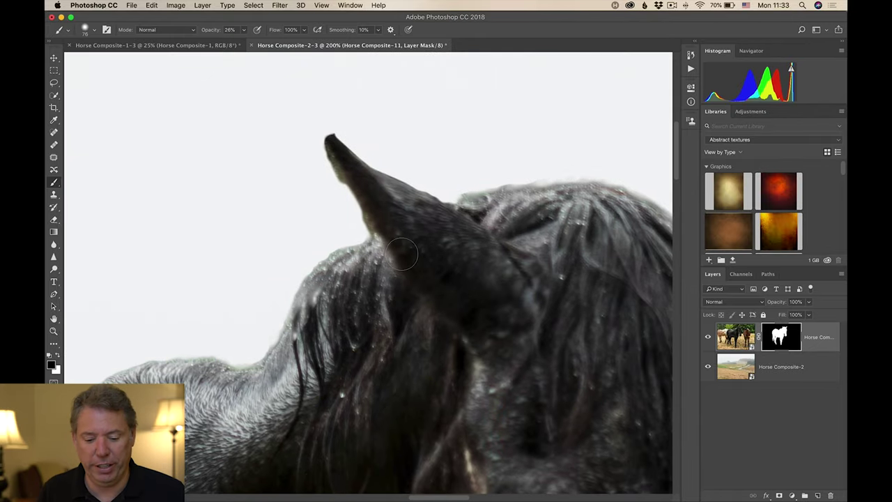
pyautogui.moveTo(434, 261); pyautogui.dragTo(456, 279)
# Check the masked horse against the landscape at 50% and 25% magnification
pyautogui.press('z')
pyautogui.keyDown('alt'); pyautogui.click(456, 277); pyautogui.keyUp('alt')
pyautogui.keyDown('alt'); pyautogui.click(457, 278); pyautogui.keyUp('alt')
pyautogui.keyDown('alt'); pyautogui.click(458, 277); pyautogui.keyUp('alt')
pyautogui.keyDown('alt'); pyautogui.click(488, 292); pyautogui.keyUp('alt')
pyautogui.click(548, 314)
pyautogui.moveTo(547, 318); pyautogui.dragTo(454, 201)
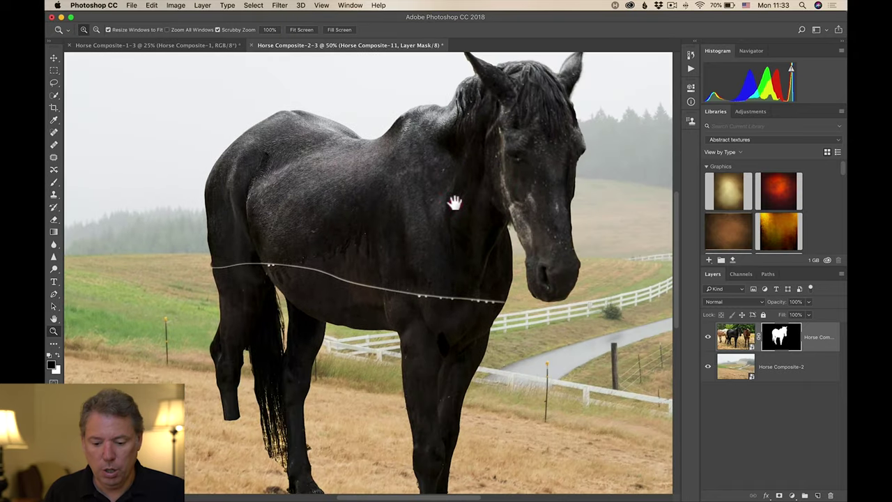
pyautogui.keyDown('alt'); pyautogui.click(455, 235); pyautogui.keyUp('alt')
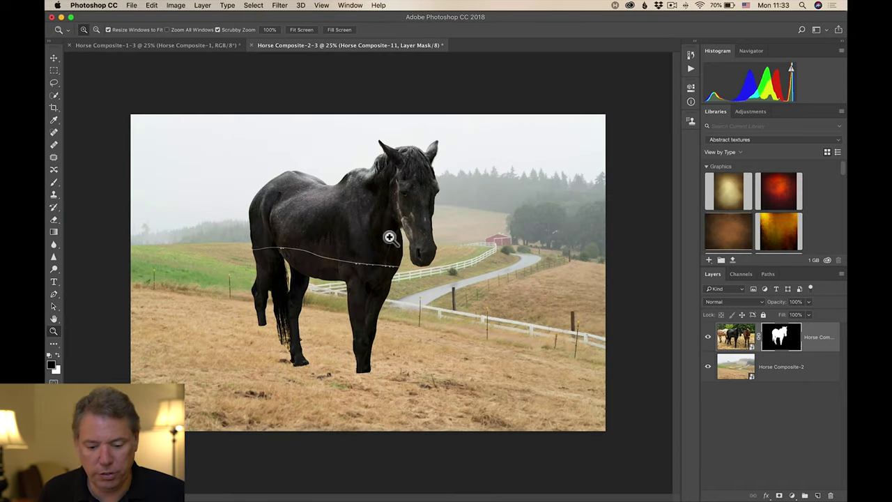
pyautogui.click(736, 338)
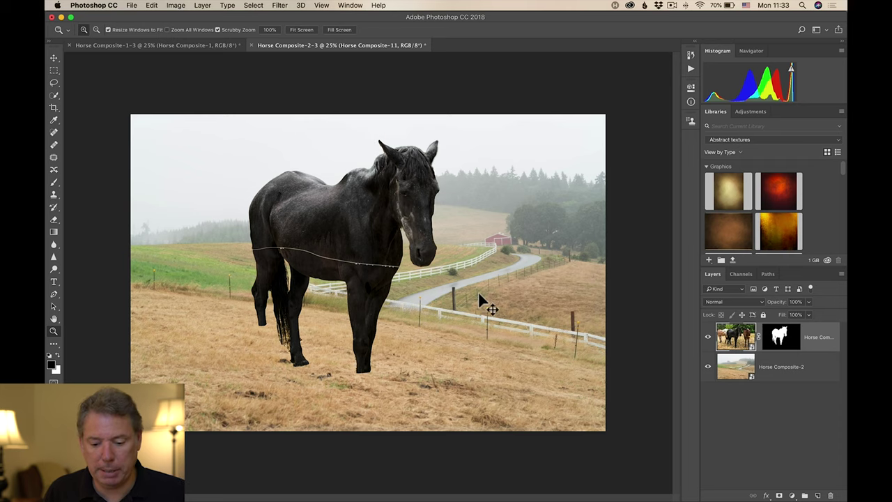
pyautogui.press('super+t')
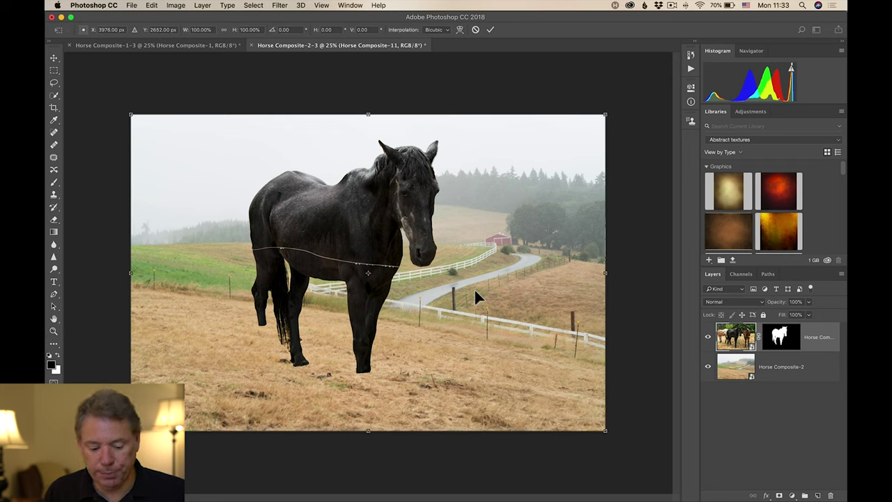
pyautogui.press('Return')
pyautogui.press('z')
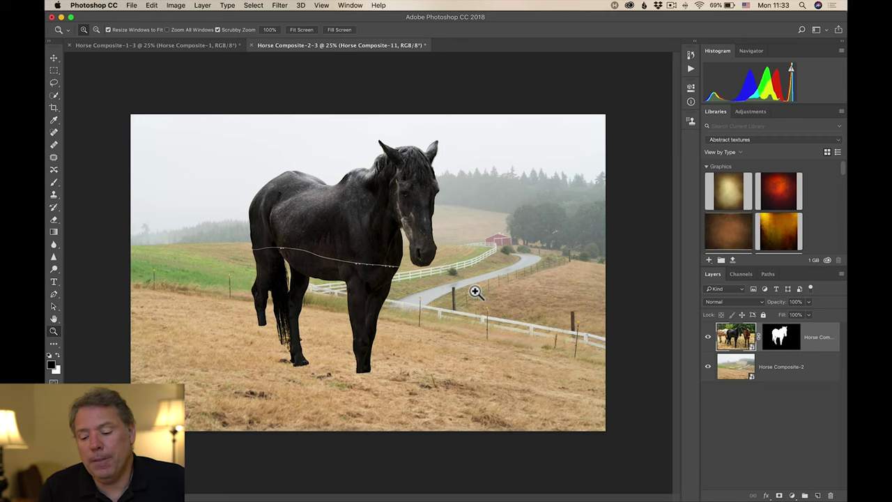
# Scale the landscape layer to 74.35% width and 65.57% height with Free Transform and reposition it behind the horse's upper body
pyautogui.click(741, 367)
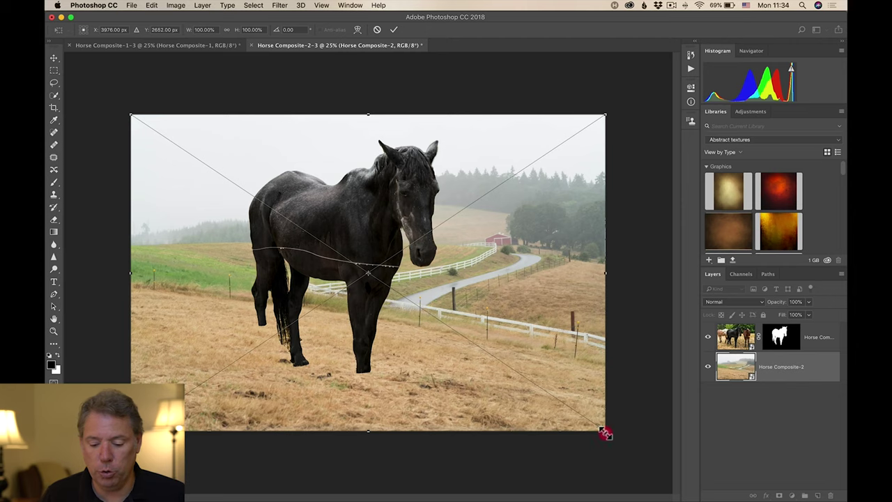
pyautogui.moveTo(605, 433); pyautogui.dragTo(475, 315)
pyautogui.moveTo(428, 288); pyautogui.dragTo(502, 304)
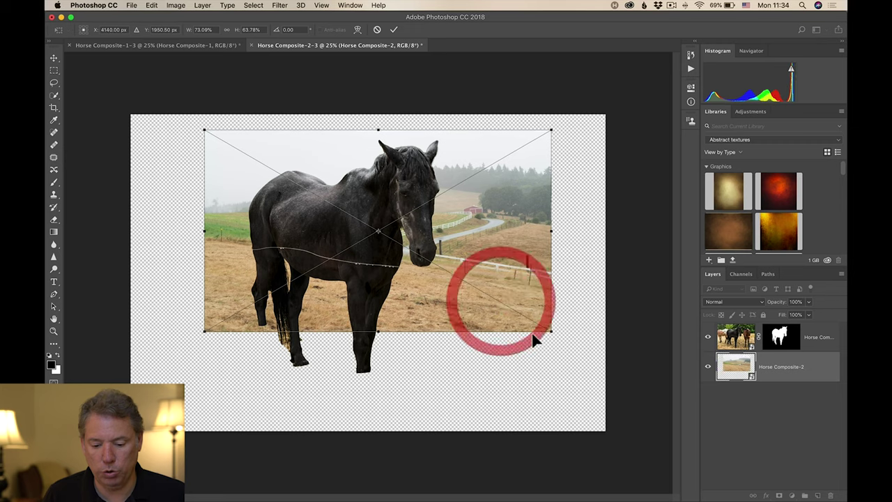
pyautogui.moveTo(552, 331); pyautogui.dragTo(558, 338)
pyautogui.moveTo(534, 313); pyautogui.dragTo(497, 307)
pyautogui.doubleClick(498, 312)
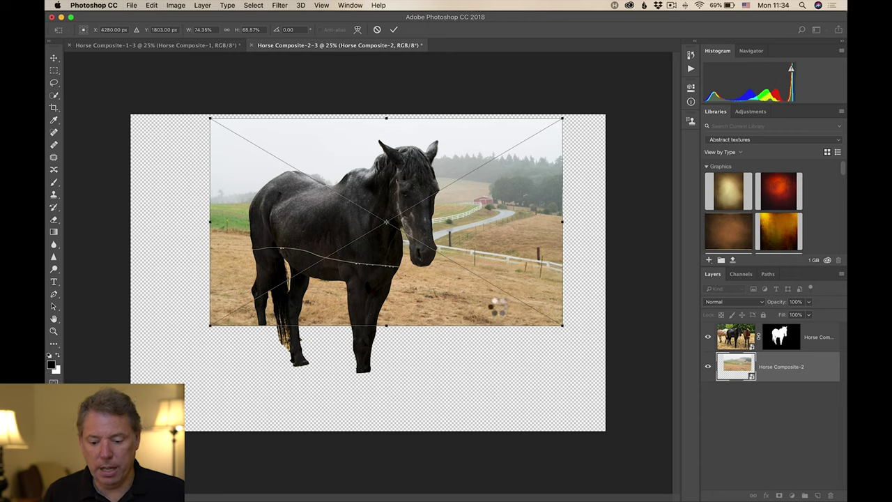
pyautogui.press('z')
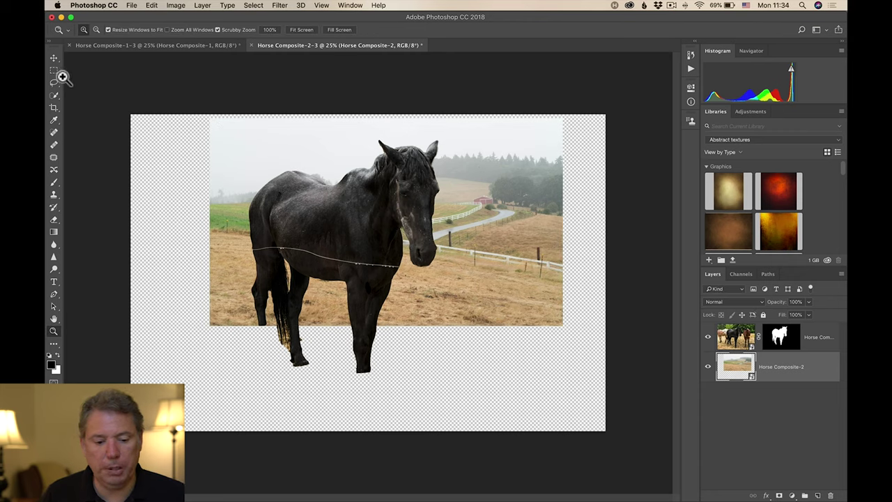
# Crop the canvas to the landscape's edges, removing the transparent margins and the horse's lower legs
pyautogui.click(54, 108)
pyautogui.moveTo(128, 272); pyautogui.dragTo(171, 273)
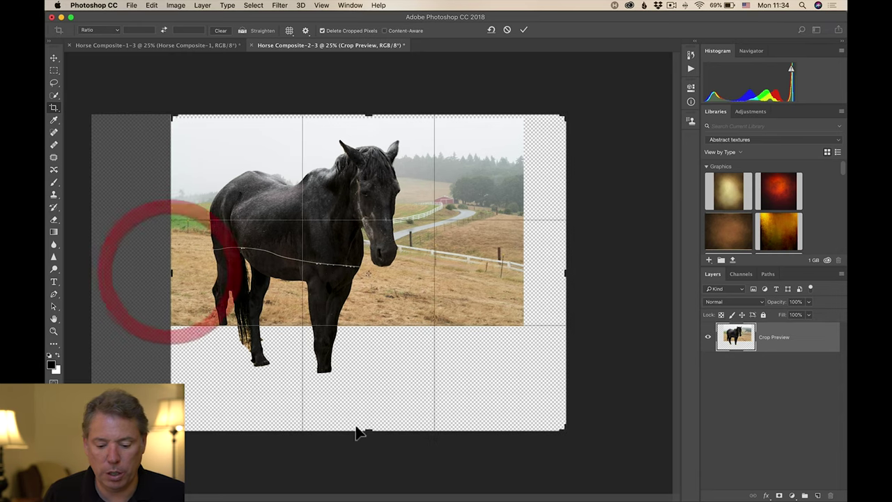
pyautogui.moveTo(367, 429); pyautogui.dragTo(378, 377)
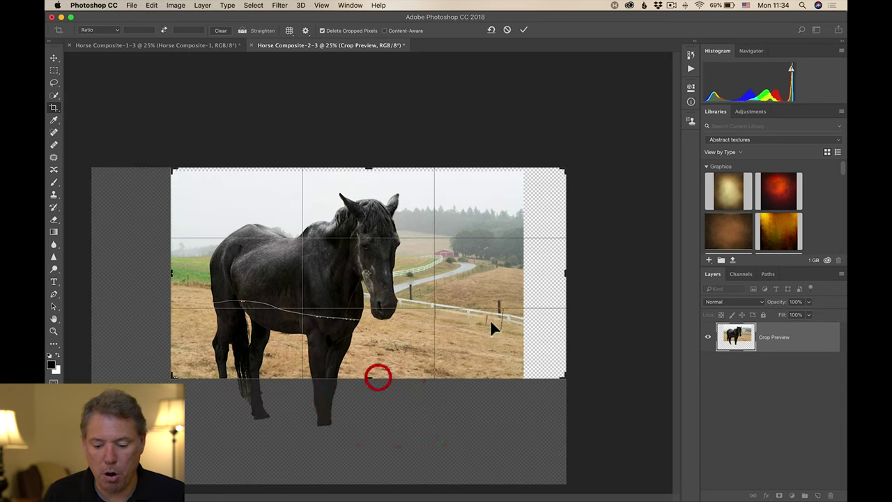
pyautogui.moveTo(568, 273); pyautogui.dragTo(548, 274)
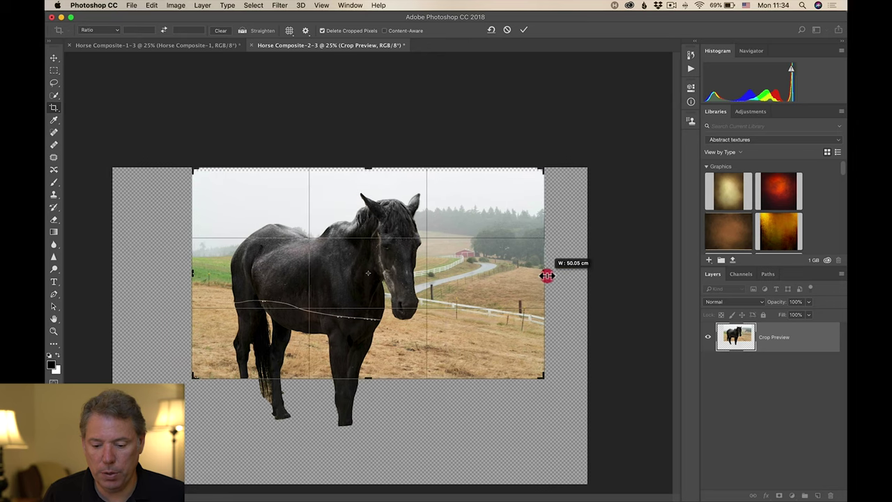
pyautogui.moveTo(364, 166); pyautogui.dragTo(366, 168)
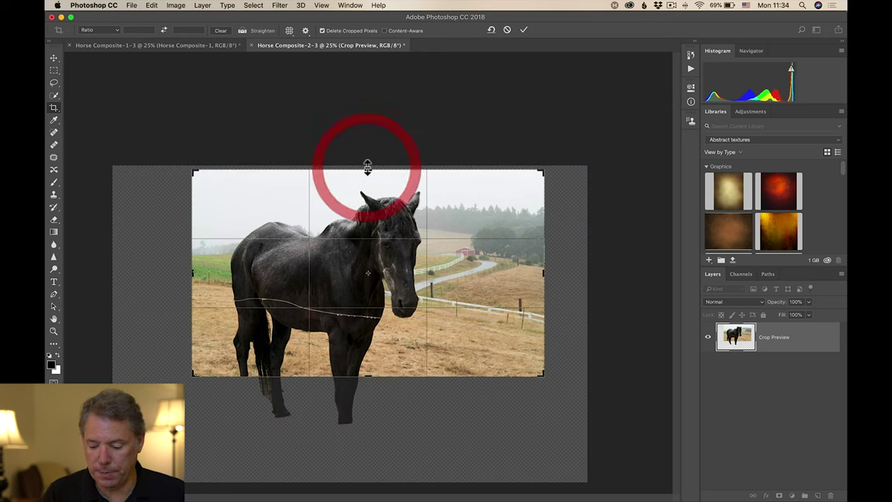
pyautogui.press('Return')
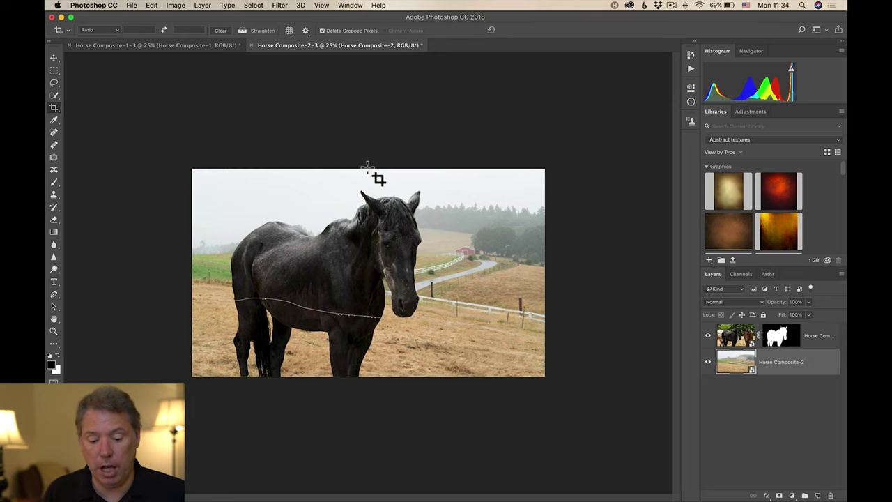
# Check the cropped image's dimensions in pixels without resizing it, and compare the composite with the horse layer hidden and shown
pyautogui.press('z')
pyautogui.click(350, 232)
pyautogui.click(351, 234)
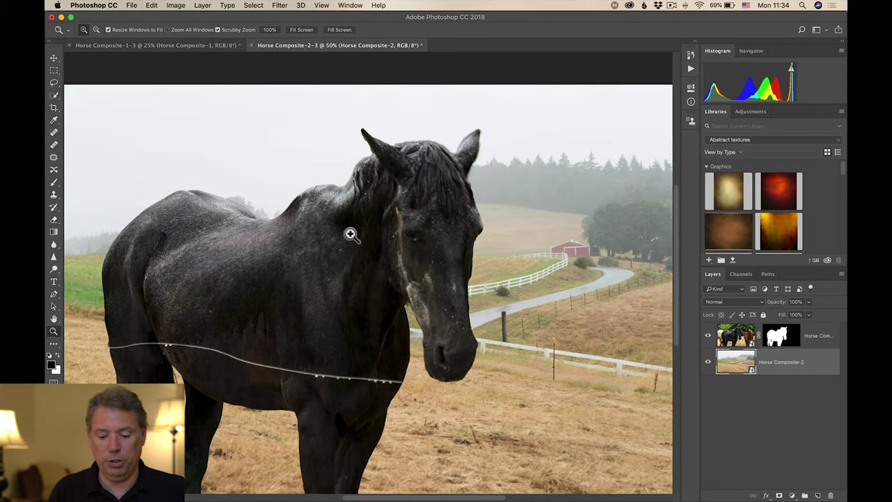
pyautogui.keyDown('alt'); pyautogui.click(382, 235); pyautogui.keyUp('alt')
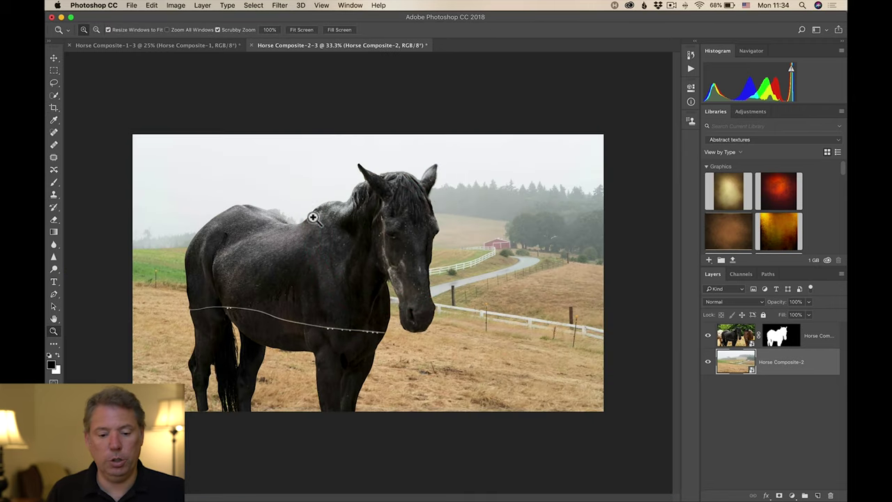
pyautogui.click(179, 6)
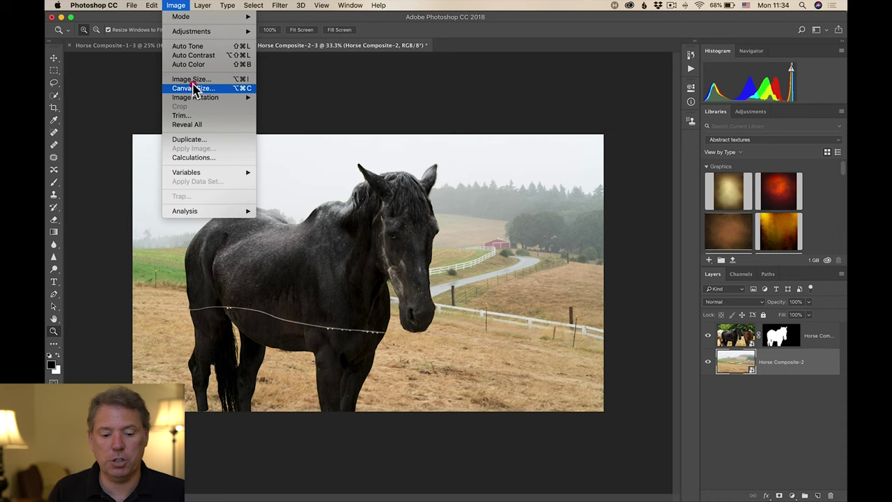
pyautogui.click(193, 81)
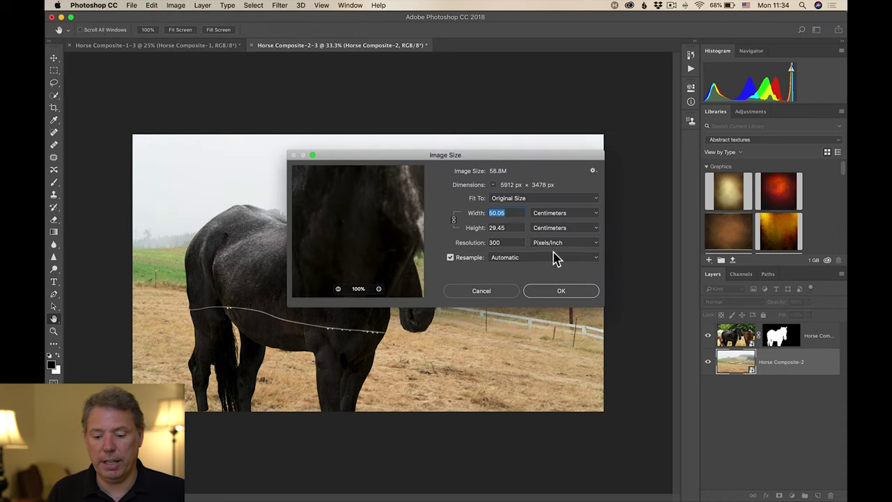
pyautogui.click(571, 216)
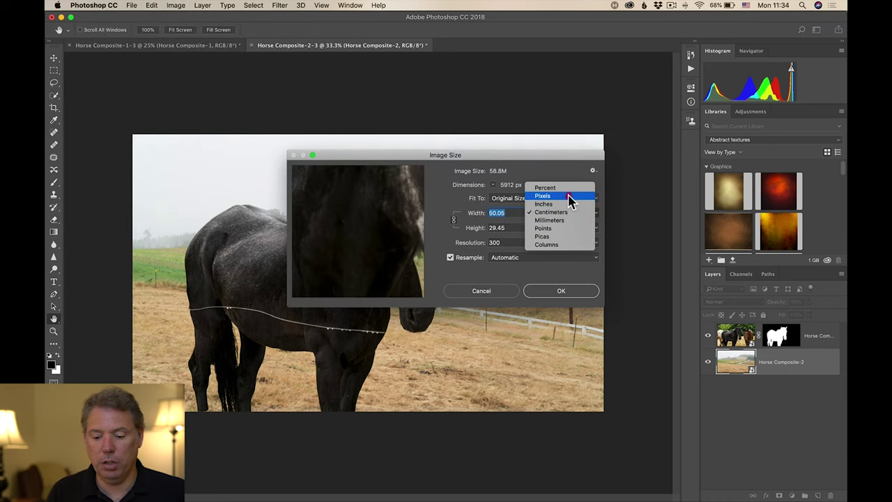
pyautogui.click(570, 198)
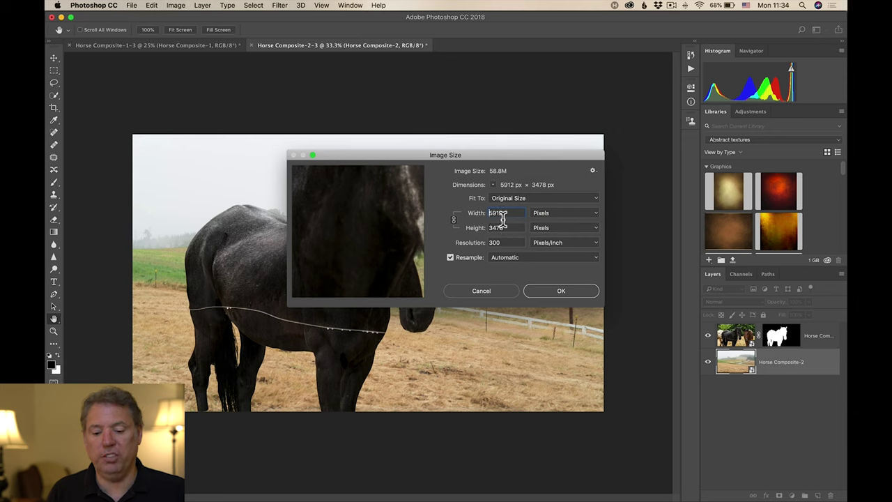
pyautogui.click(481, 290)
pyautogui.press('z')
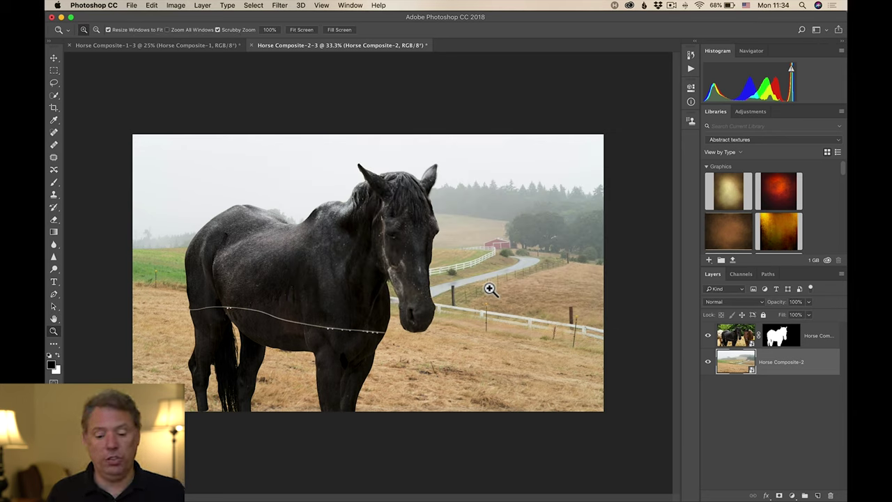
pyautogui.click(708, 336)
pyautogui.click(709, 336)
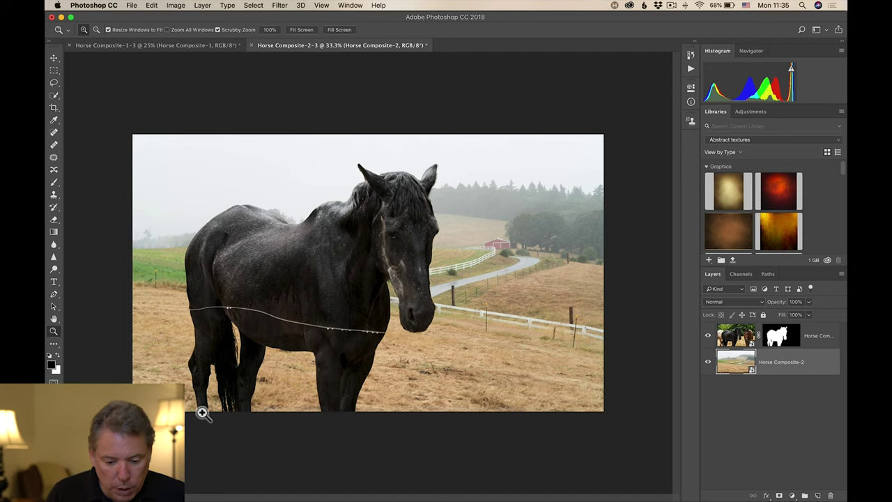
# Nudge the masked horse layer straight down until its rear hoof extends past the canvas's lower edge
pyautogui.click(235, 341)
pyautogui.click(227, 352)
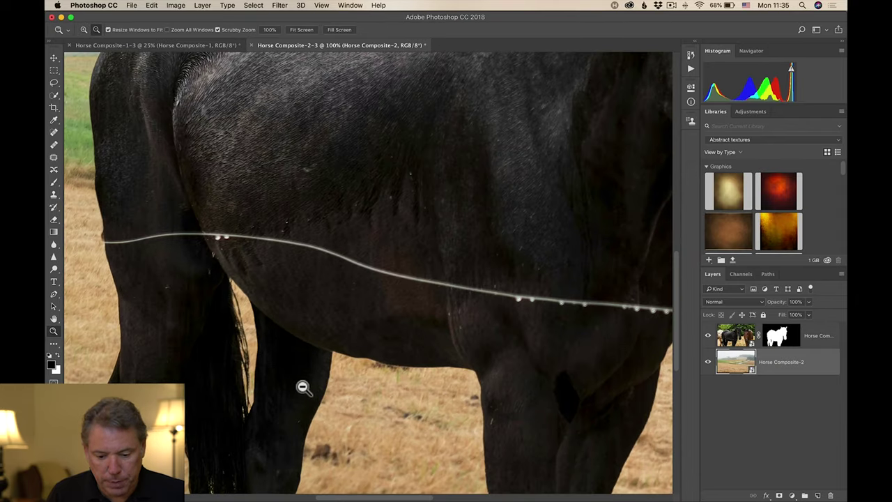
pyautogui.keyDown('alt'); pyautogui.click(302, 384); pyautogui.keyUp('alt')
pyautogui.keyDown('alt'); pyautogui.click(470, 328); pyautogui.keyUp('alt')
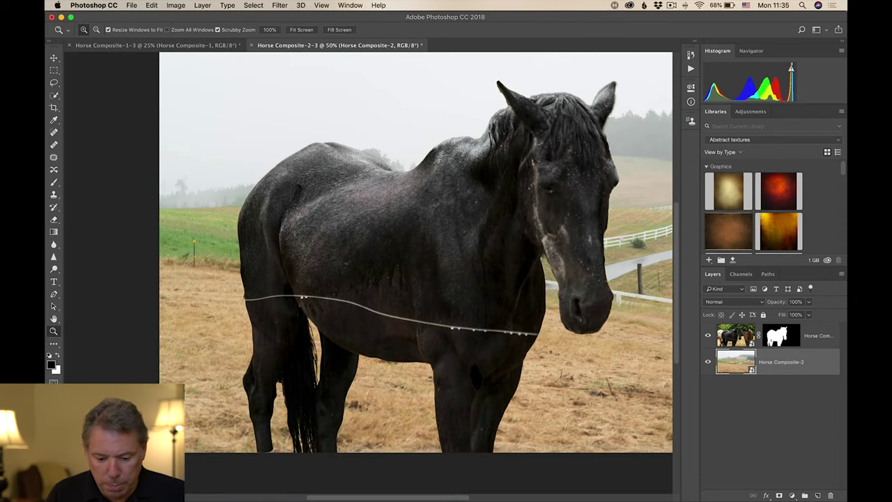
pyautogui.click(737, 337)
pyautogui.press('v')
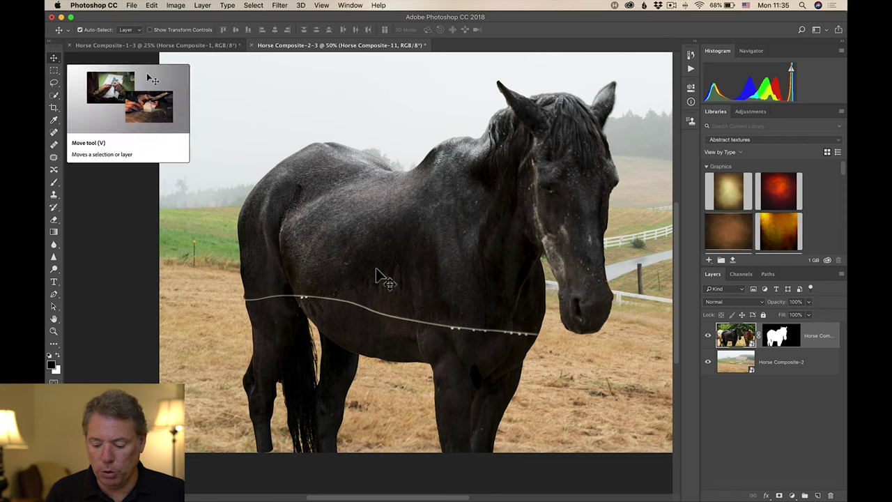
pyautogui.press('Down')
pyautogui.press('Down')
pyautogui.press('Down')
pyautogui.press('Down')
pyautogui.press('Down')
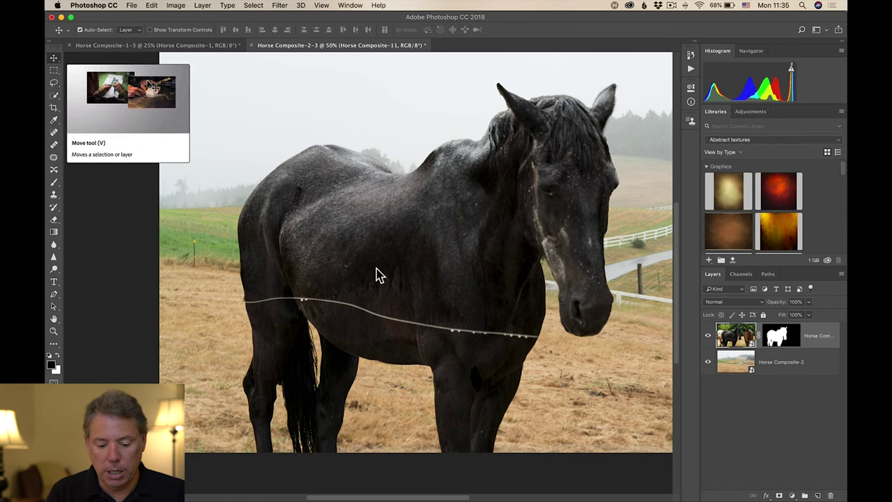
pyautogui.press('Down')
pyautogui.press('Down')
pyautogui.press('Down')
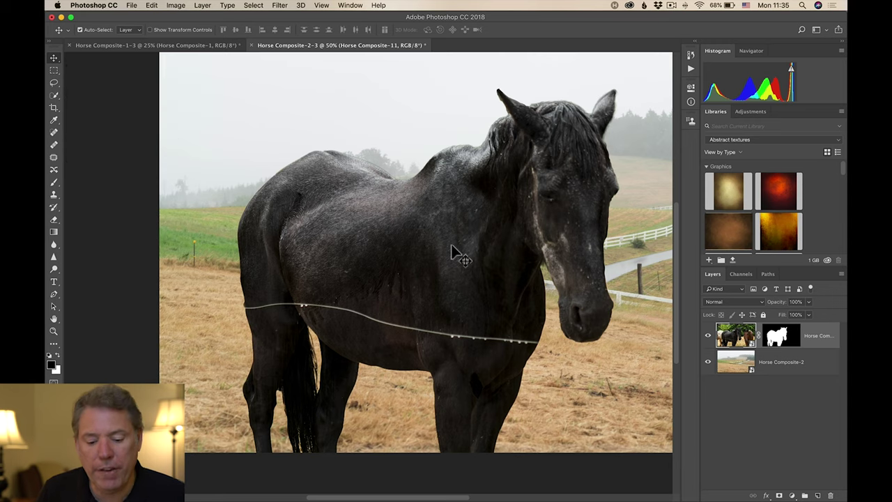
# Target the horse's layer mask and lasso a selection around the back's edge from the rump to the withers
pyautogui.press('z')
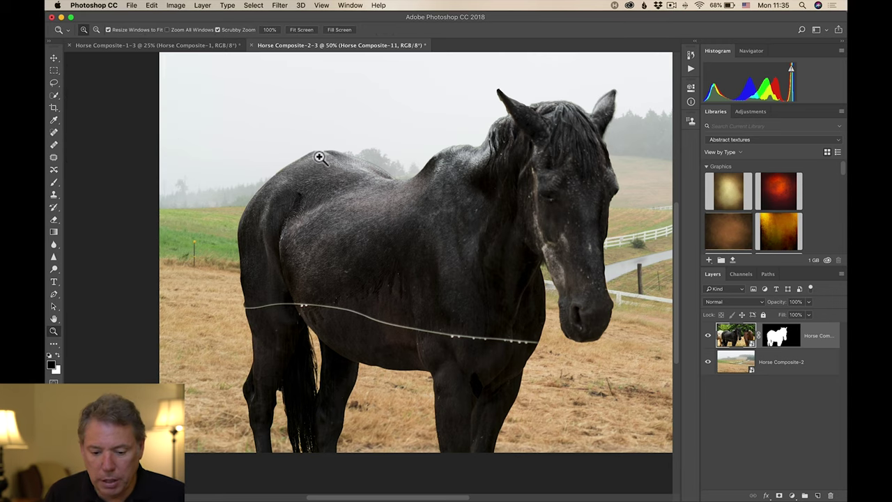
pyautogui.click(398, 171)
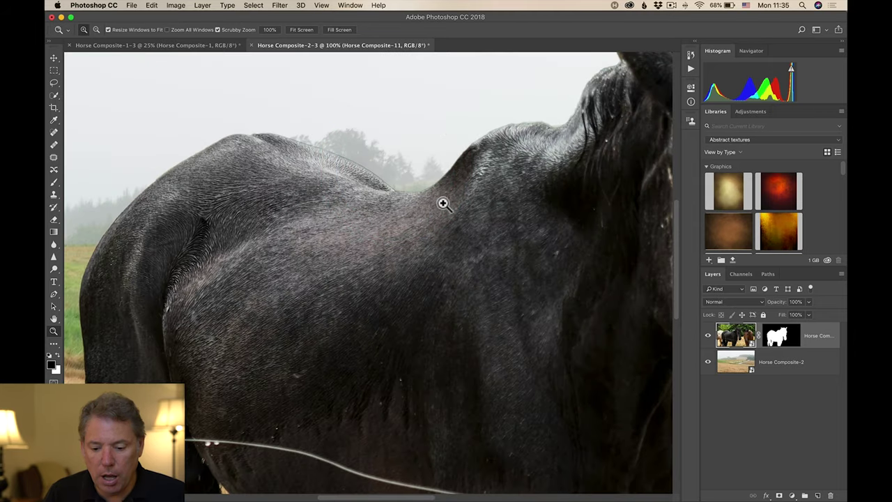
pyautogui.scroll(1, 397, 192)
pyautogui.click(348, 167)
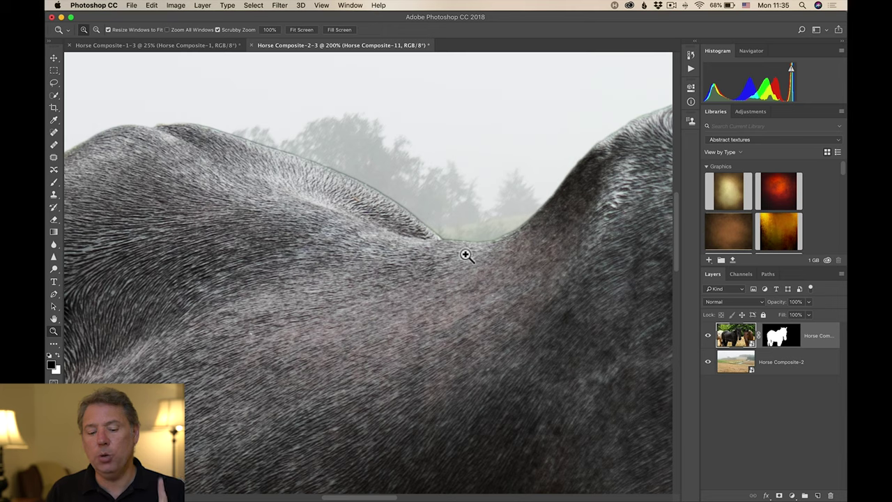
pyautogui.click(778, 335)
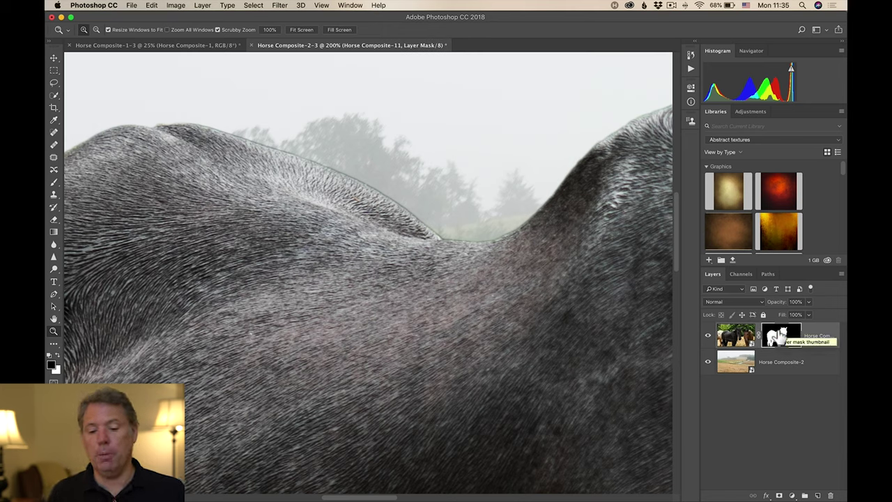
pyautogui.click(54, 82)
pyautogui.click(124, 82)
pyautogui.moveTo(243, 101)
pyautogui.mouseDown()
pyautogui.moveTo(166, 101)
pyautogui.moveTo(151, 143)
pyautogui.moveTo(426, 266)
pyautogui.moveTo(478, 273)
pyautogui.moveTo(526, 259)
pyautogui.moveTo(567, 214)
pyautogui.moveTo(478, 168)
pyautogui.mouseUp()
pyautogui.moveTo(258, 119); pyautogui.dragTo(228, 102)
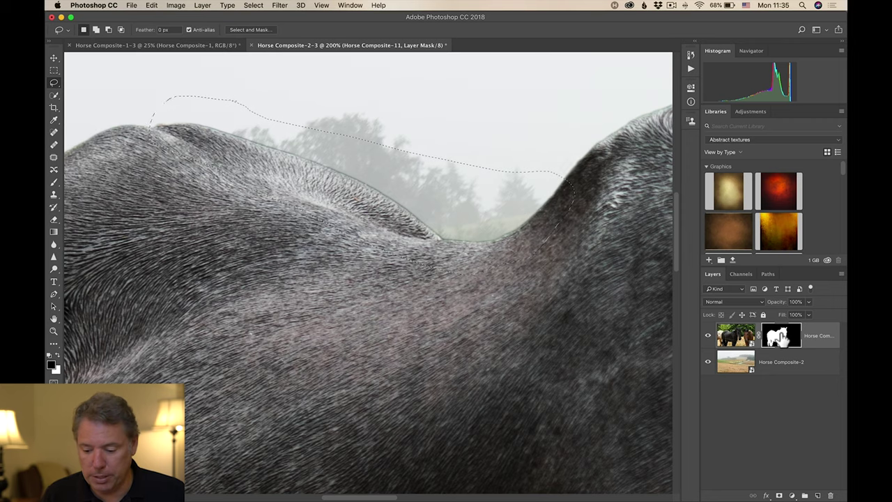
# Inspect the layer mask on its own along the selected back edge up to 500%, and return to the composite
pyautogui.keyDown('alt'); pyautogui.click(781, 337); pyautogui.keyUp('alt')
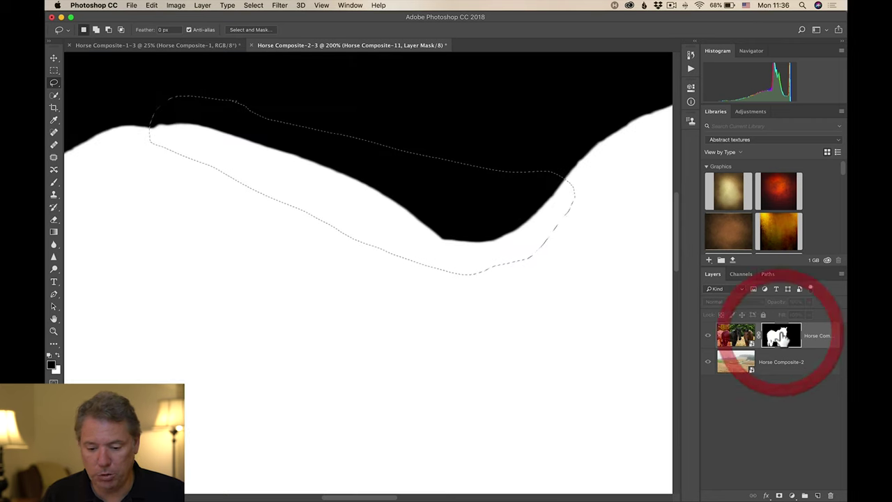
pyautogui.press('z')
pyautogui.click(279, 169)
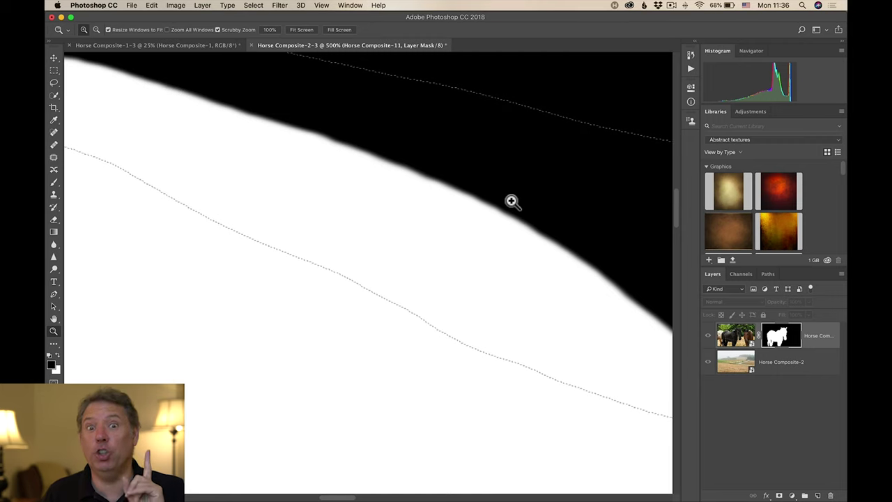
pyautogui.keyDown('alt'); pyautogui.click(780, 340); pyautogui.keyUp('alt')
pyautogui.keyDown('alt'); pyautogui.click(463, 204); pyautogui.keyUp('alt')
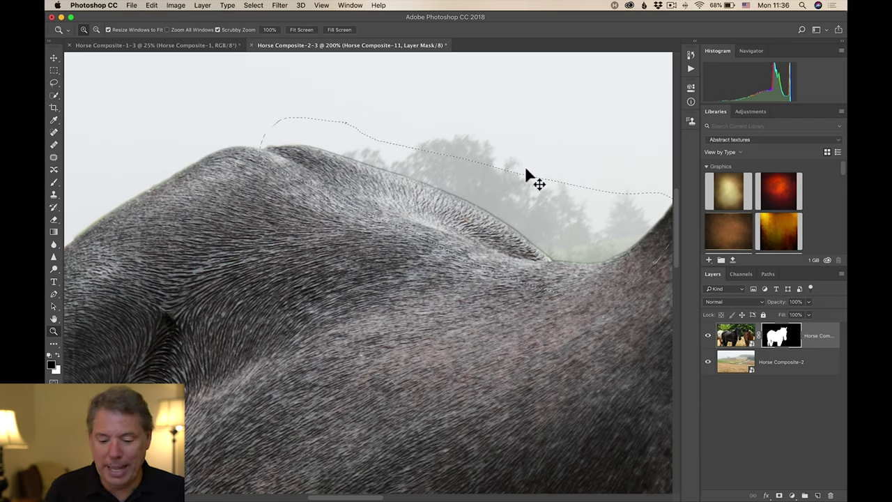
# Tighten the mask's edge inside the selection using Levels with the midtone input set to 0.01, and deselect
pyautogui.press('super+l')
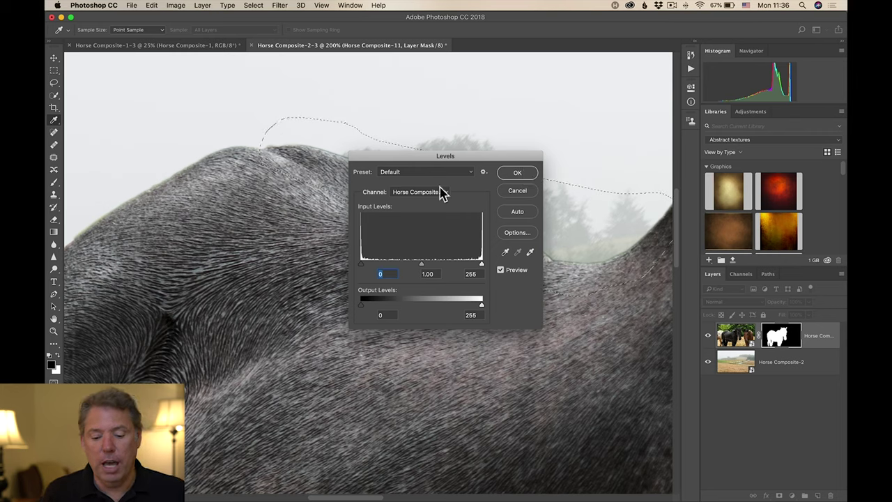
pyautogui.moveTo(479, 160); pyautogui.dragTo(363, 254)
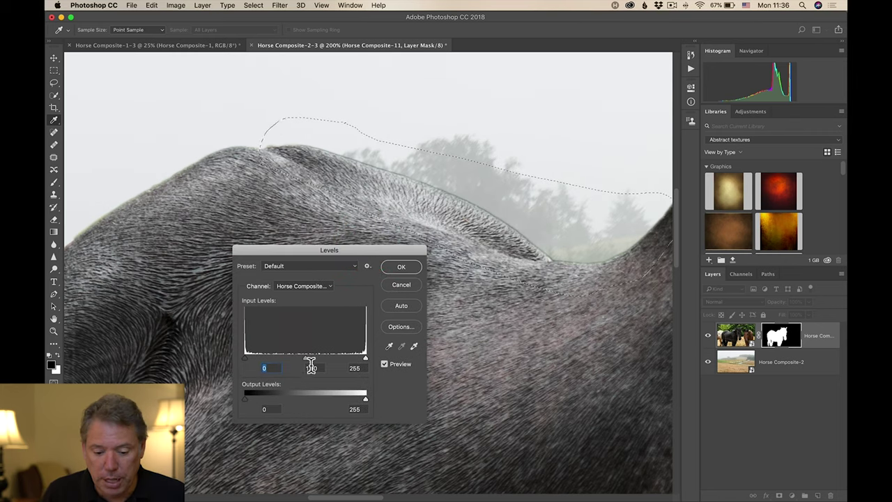
pyautogui.moveTo(305, 357); pyautogui.dragTo(280, 358)
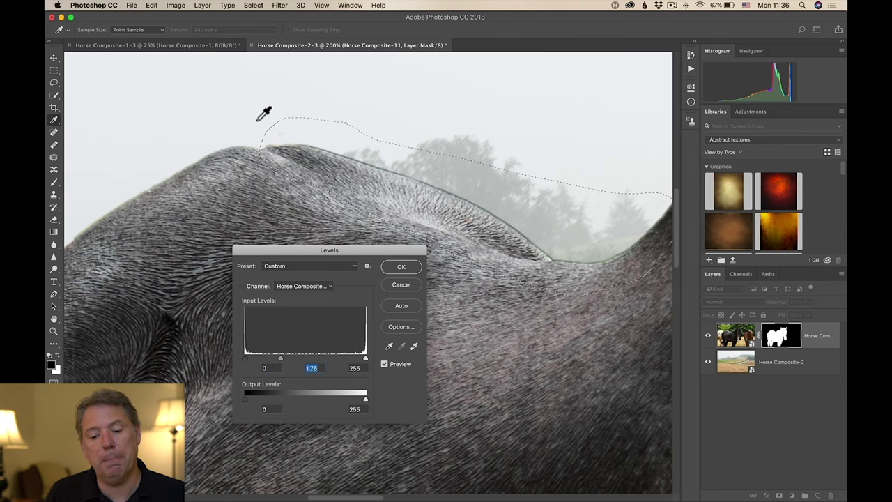
pyautogui.moveTo(281, 358); pyautogui.dragTo(351, 358)
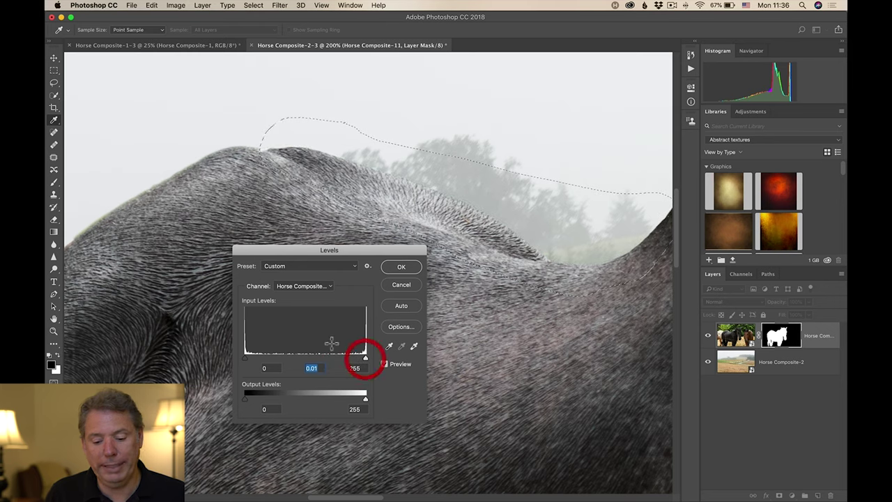
pyautogui.click(384, 365)
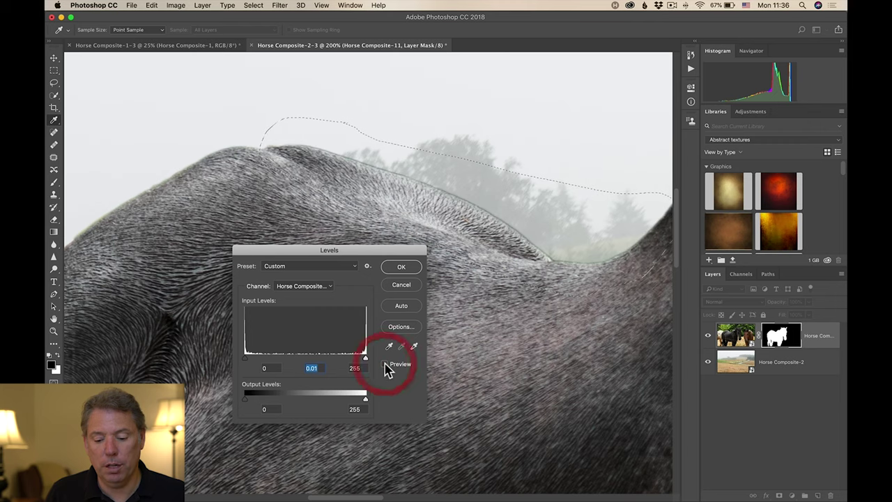
pyautogui.click(385, 364)
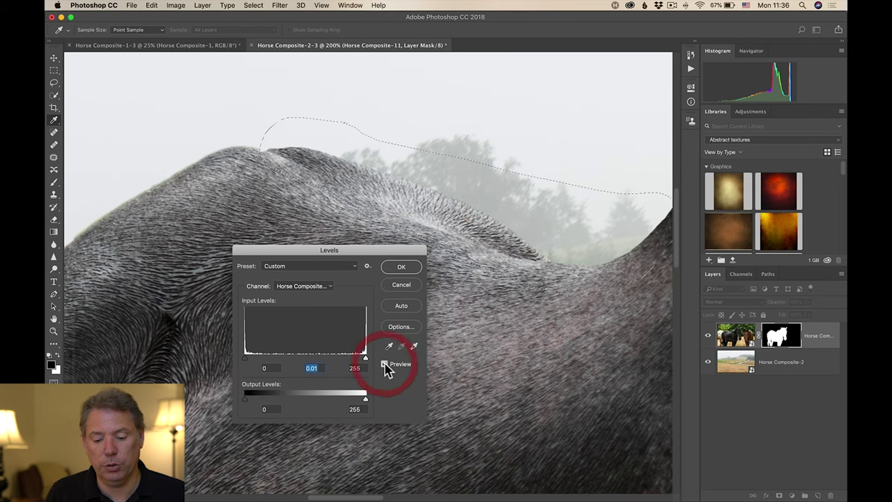
pyautogui.click(407, 269)
pyautogui.press('z')
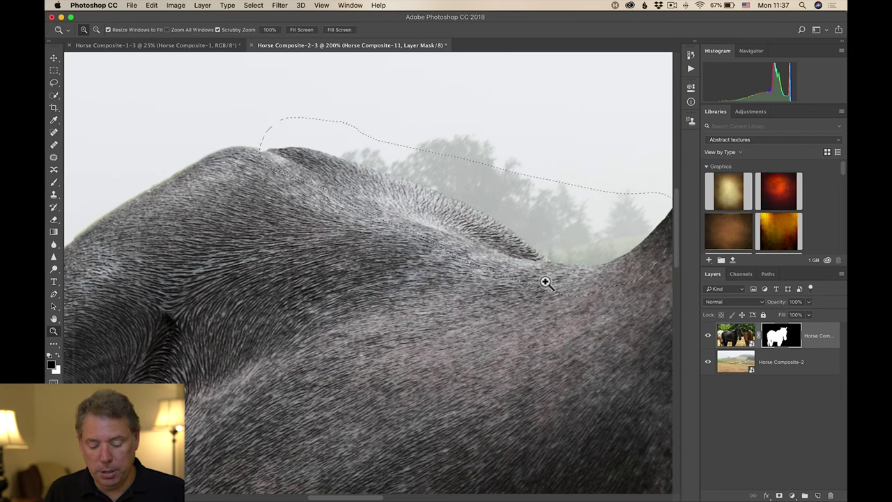
pyautogui.press('super+d')
# Examine the horse's mask edge at 200% along the neck, ears, forelock and face down to the muzzle
pyautogui.moveTo(603, 265); pyautogui.dragTo(329, 343)
pyautogui.moveTo(573, 242); pyautogui.dragTo(455, 299)
pyautogui.moveTo(531, 202); pyautogui.dragTo(420, 252)
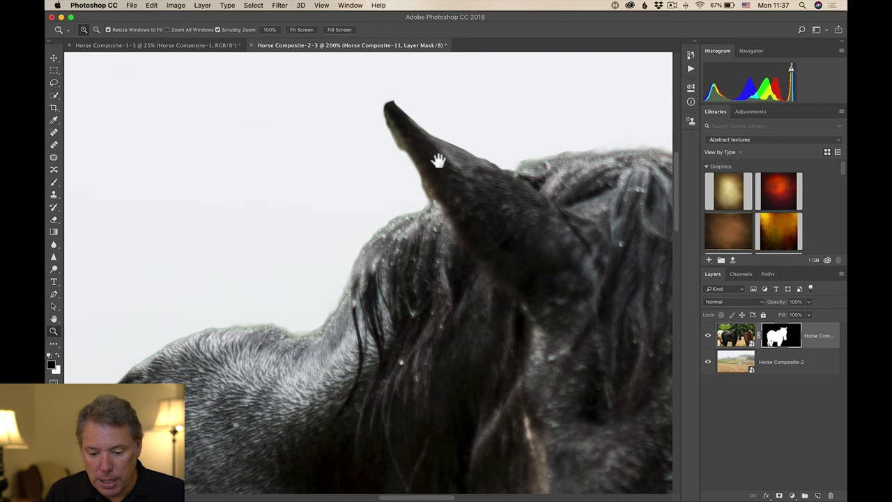
pyautogui.moveTo(477, 261); pyautogui.dragTo(370, 244)
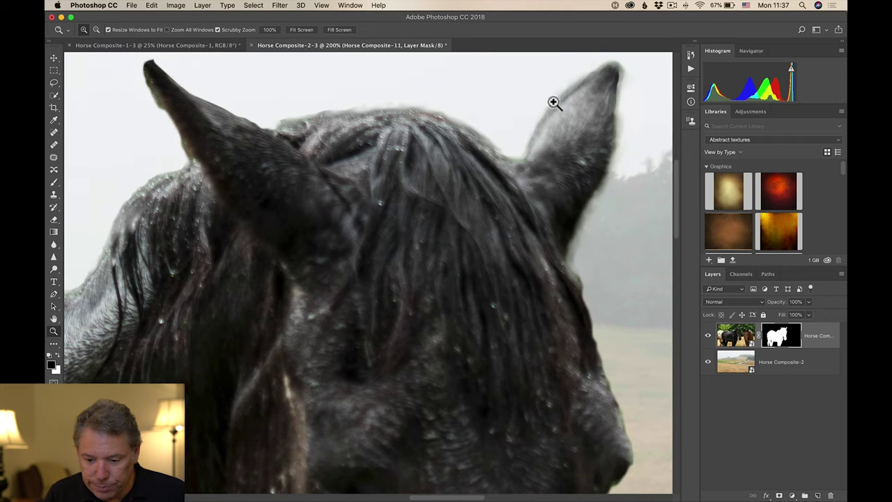
pyautogui.moveTo(482, 323); pyautogui.dragTo(450, 150)
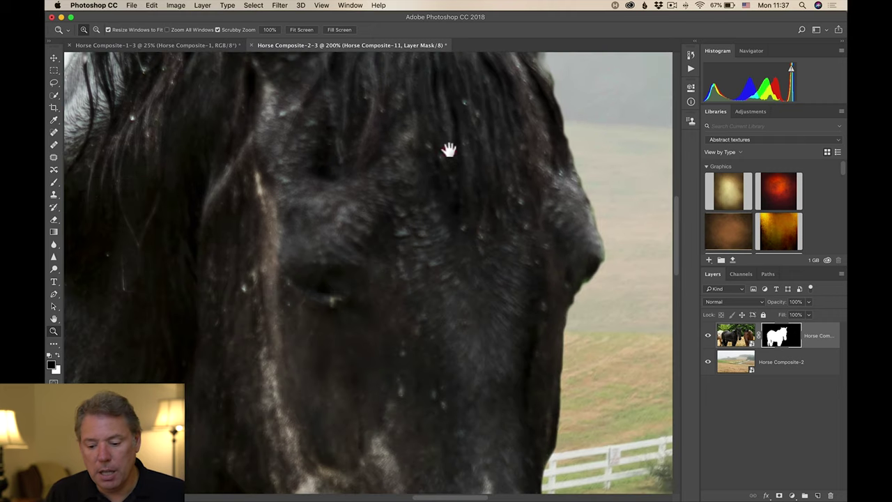
pyautogui.moveTo(487, 304); pyautogui.dragTo(652, 404)
pyautogui.moveTo(480, 95); pyautogui.dragTo(557, 302)
pyautogui.moveTo(376, 321); pyautogui.dragTo(444, 334)
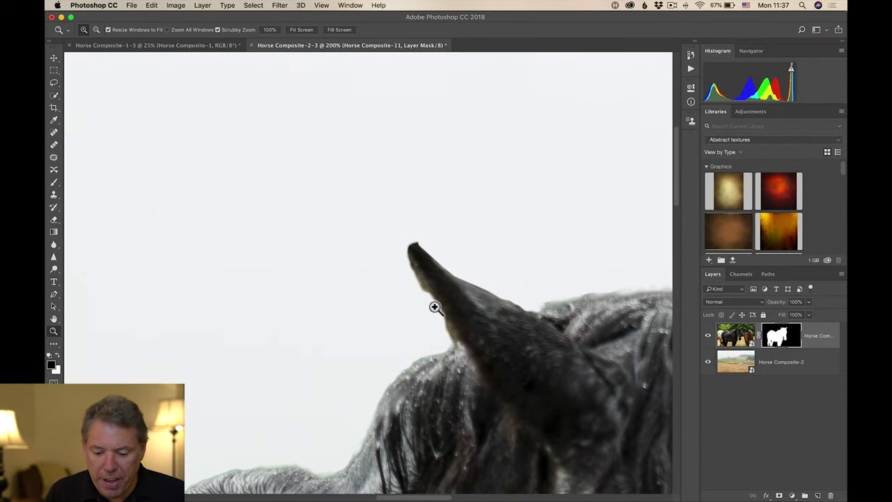
pyautogui.moveTo(559, 399); pyautogui.dragTo(460, 264)
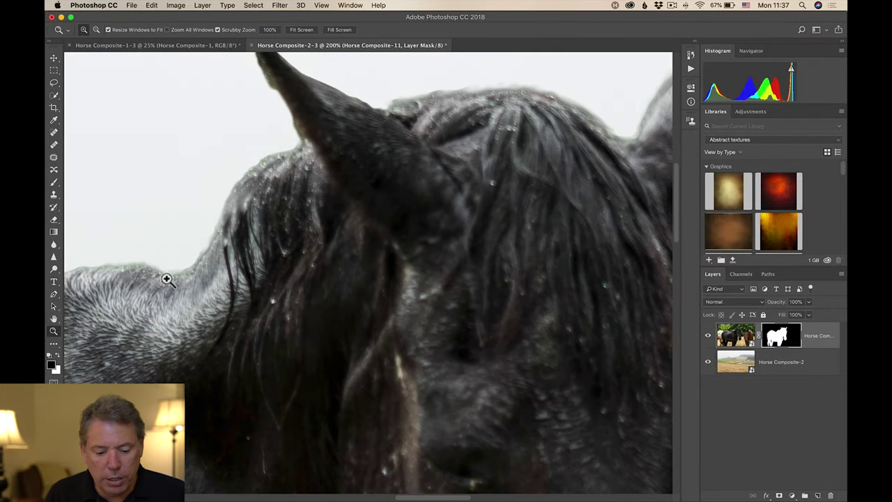
pyautogui.moveTo(480, 328); pyautogui.dragTo(426, 107)
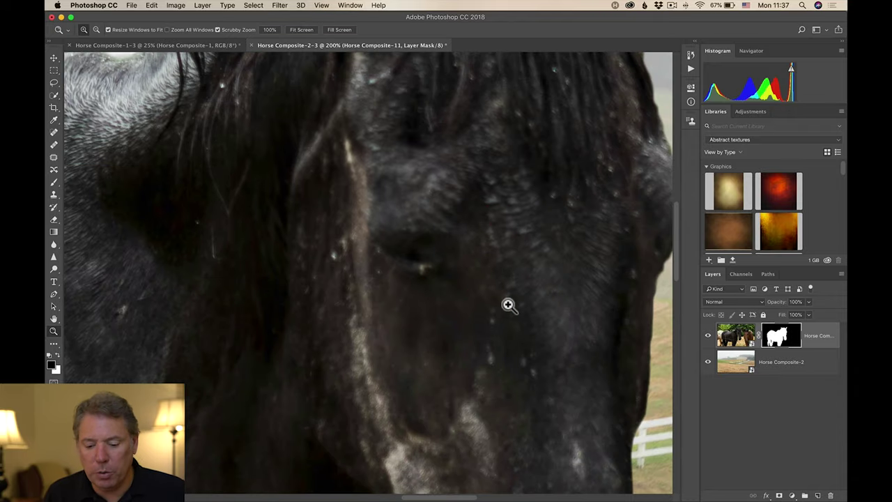
pyautogui.moveTo(516, 346); pyautogui.dragTo(412, 118)
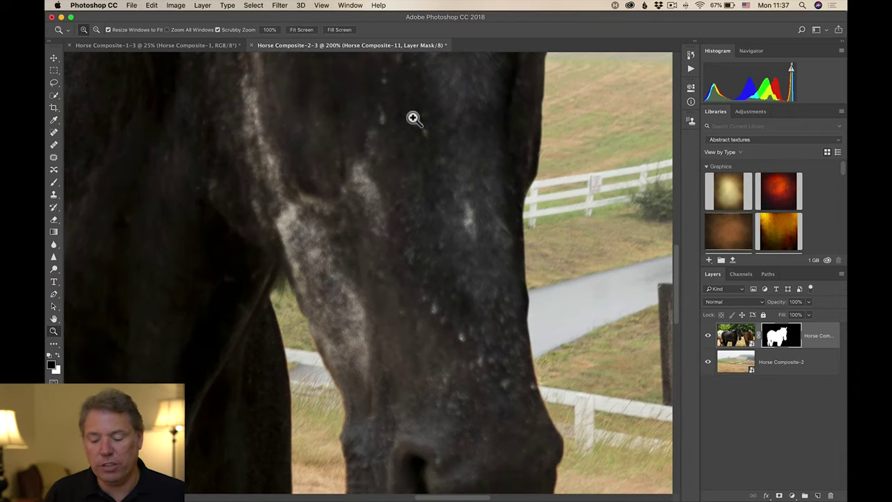
# Examine the rest of the mask edge at 200% from the muzzle past the underside and hindquarters to the back
pyautogui.moveTo(444, 188); pyautogui.dragTo(470, 119)
pyautogui.moveTo(430, 370); pyautogui.dragTo(554, 251)
pyautogui.moveTo(347, 264); pyautogui.dragTo(508, 104)
pyautogui.moveTo(376, 292); pyautogui.dragTo(501, 177)
pyautogui.moveTo(355, 218); pyautogui.dragTo(518, 232)
pyautogui.moveTo(220, 122); pyautogui.dragTo(467, 211)
pyautogui.moveTo(333, 118); pyautogui.dragTo(467, 239)
pyautogui.moveTo(411, 143); pyautogui.dragTo(508, 257)
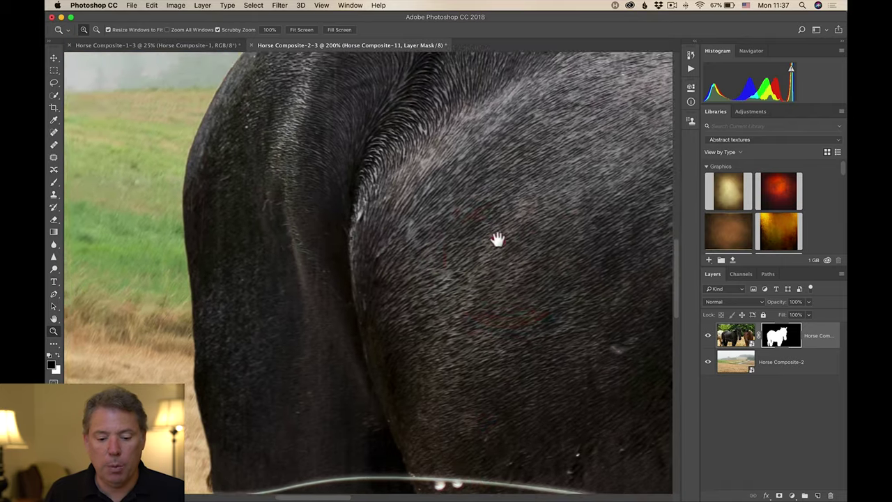
pyautogui.moveTo(516, 193); pyautogui.dragTo(490, 258)
pyautogui.moveTo(558, 202); pyautogui.dragTo(512, 276)
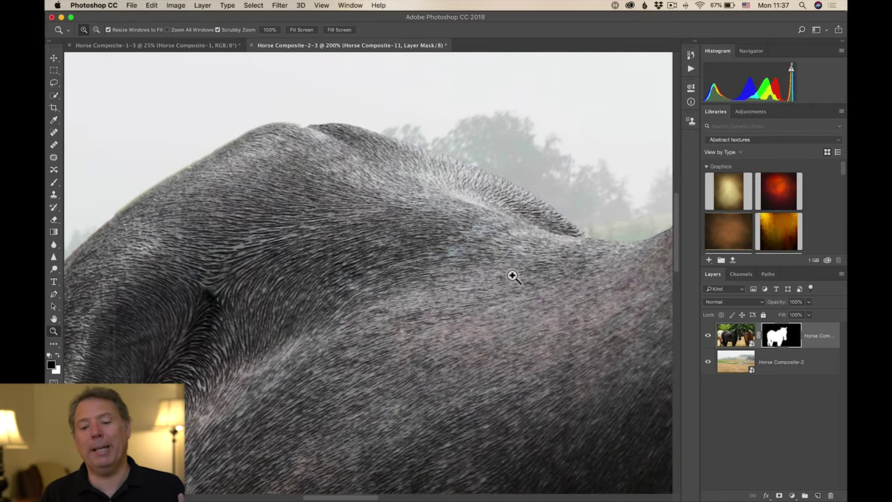
# Check the head close up, and review the whole masked horse against the landscape at 66.7%
pyautogui.moveTo(621, 294); pyautogui.dragTo(332, 251)
pyautogui.moveTo(428, 257); pyautogui.dragTo(444, 273)
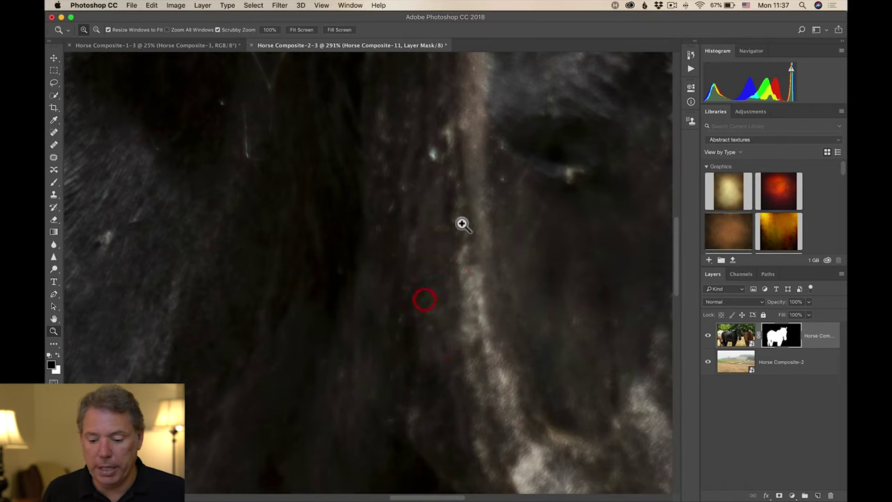
pyautogui.click(428, 186)
pyautogui.click(422, 188)
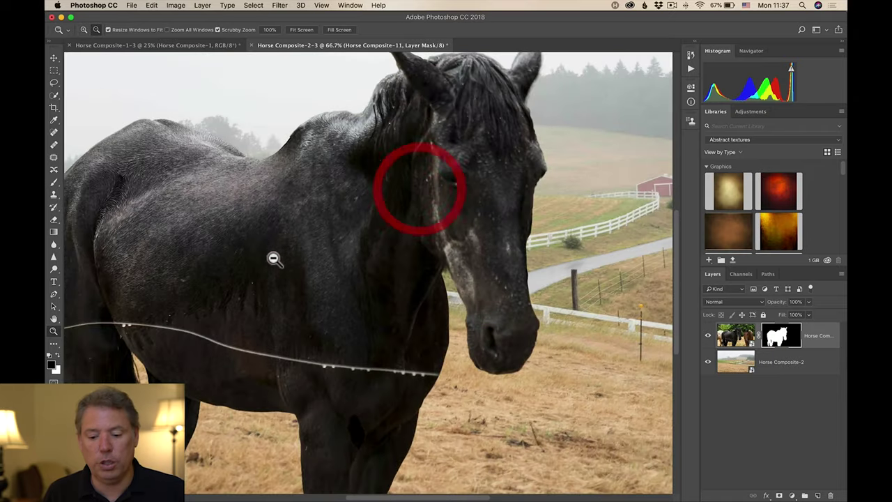
pyautogui.click(259, 261)
pyautogui.click(251, 265)
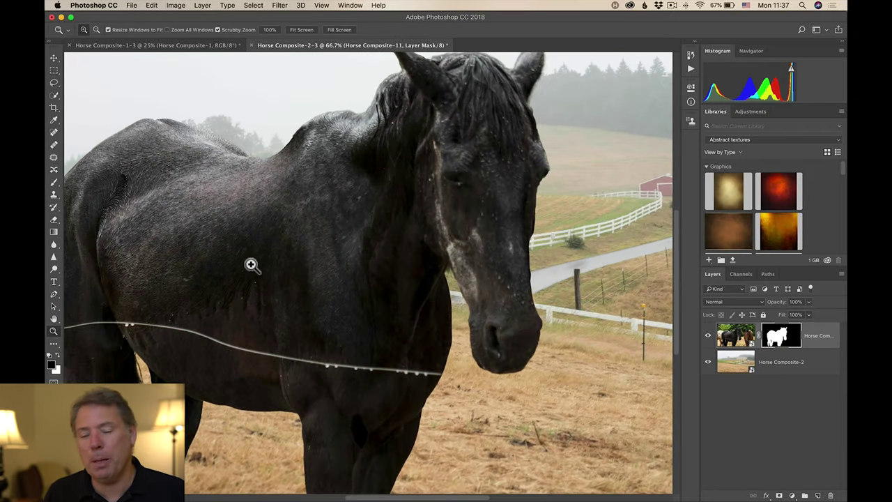
pyautogui.moveTo(251, 260); pyautogui.dragTo(341, 251)
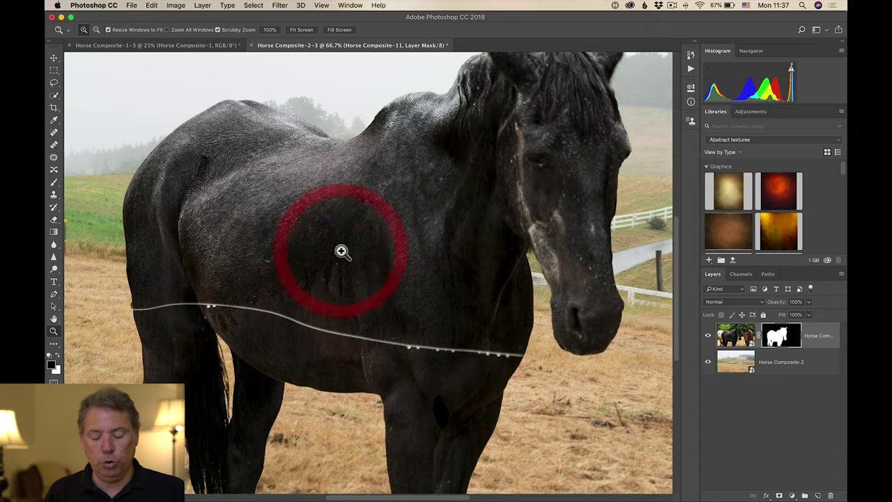
pyautogui.keyDown('alt'); pyautogui.click(342, 251); pyautogui.keyUp('alt')
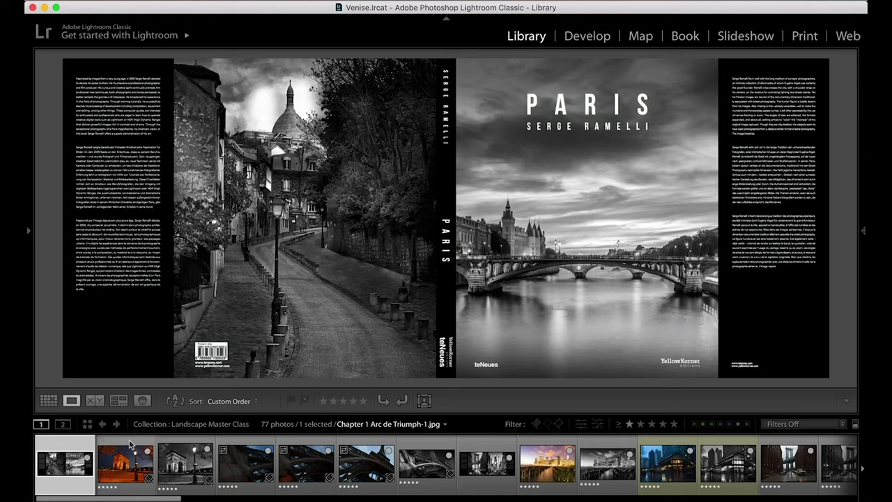
# In Lightroom Classic, view the Arc de Triomphe and Eiffel Tower originals and their black-and-white edits in the Landscape Master Class collection
pyautogui.click(125, 463)
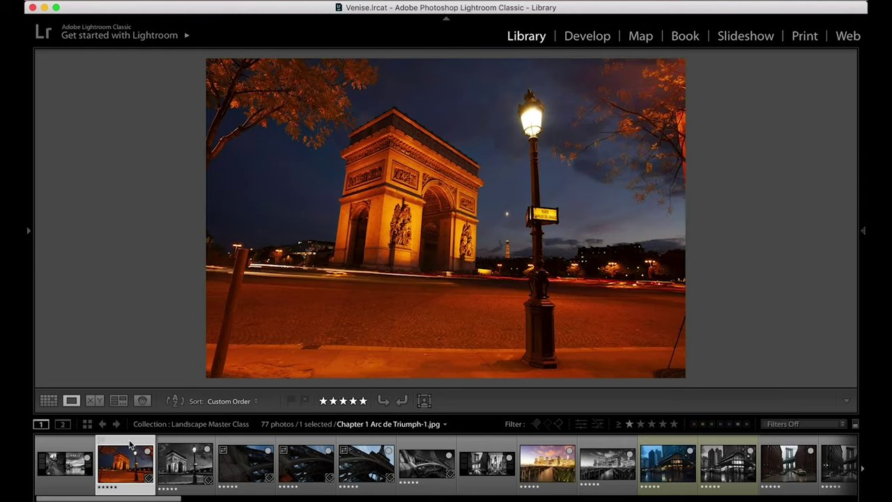
pyautogui.click(184, 449)
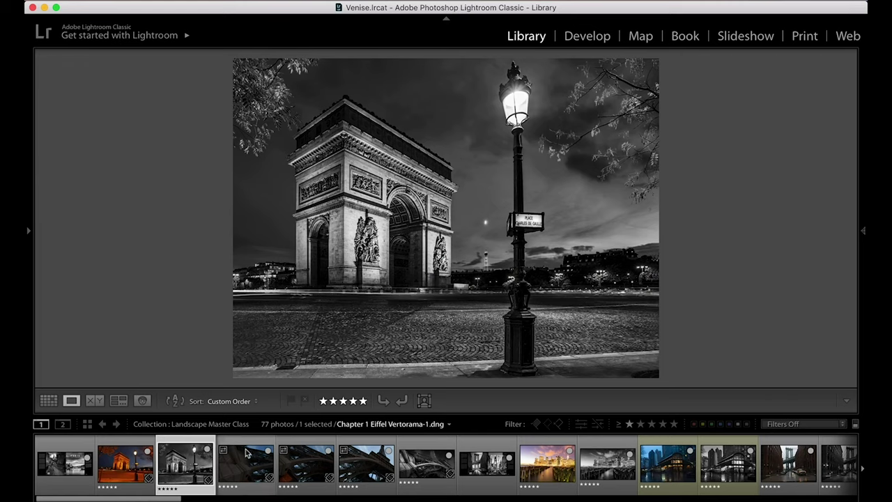
pyautogui.click(426, 463)
pyautogui.click(293, 450)
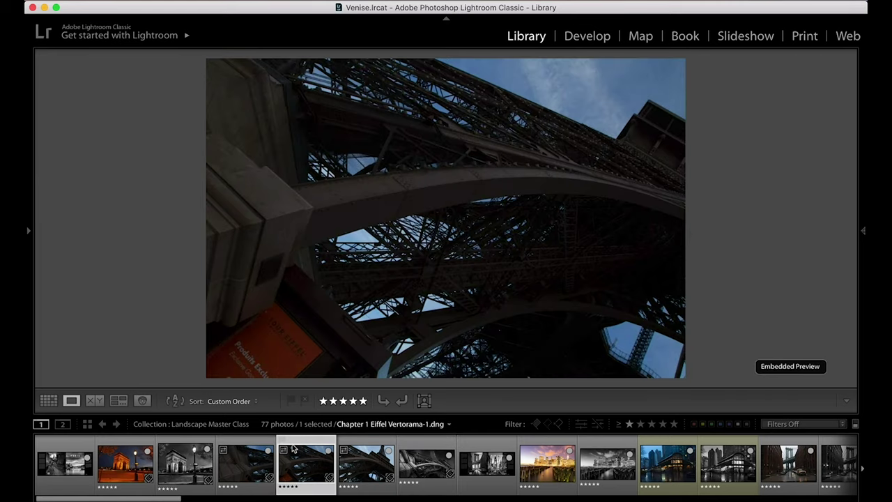
pyautogui.click(376, 447)
pyautogui.click(419, 449)
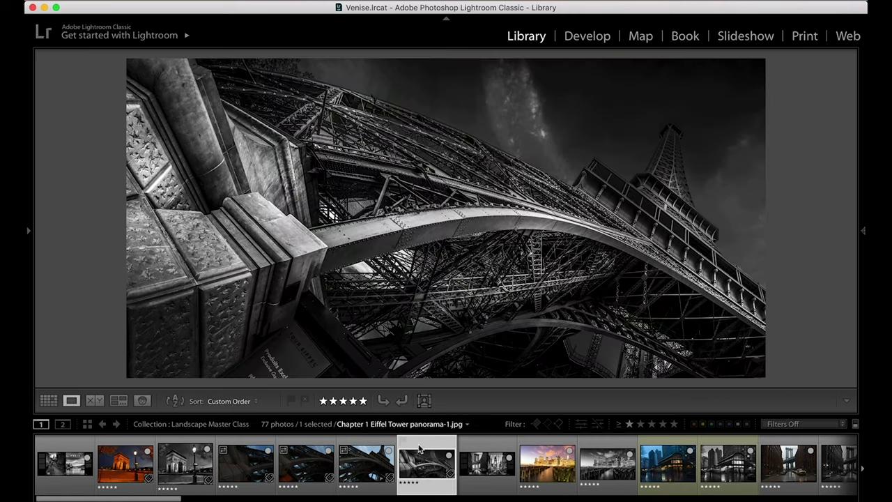
# View the New York book cover and the before-and-after photos of the Manhattan skyline, metro station and bridge
pyautogui.click(479, 446)
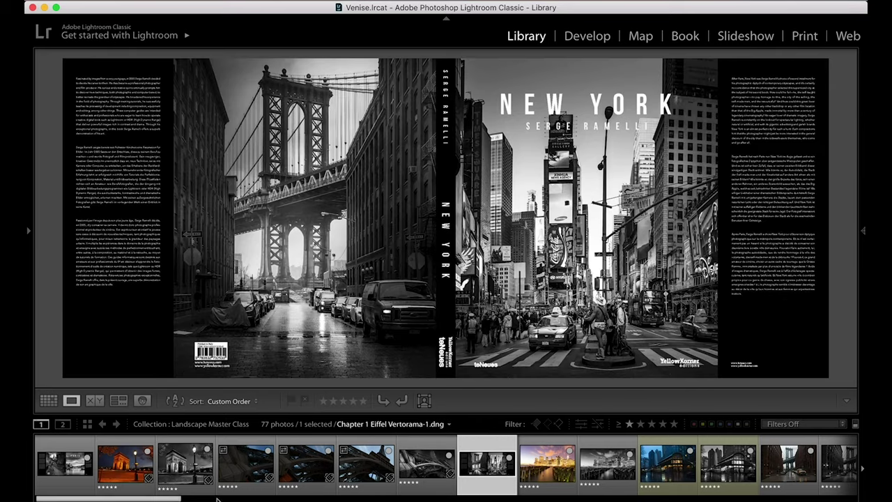
pyautogui.moveTo(180, 497); pyautogui.dragTo(244, 499)
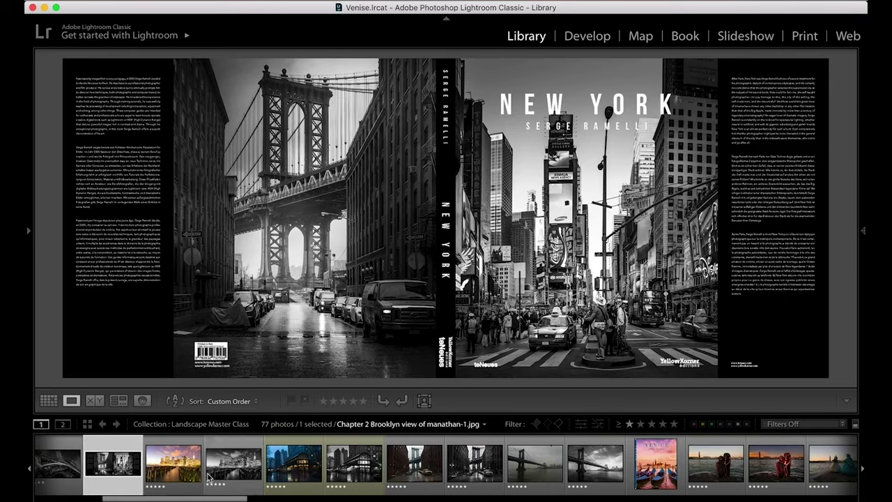
pyautogui.click(173, 462)
pyautogui.click(245, 471)
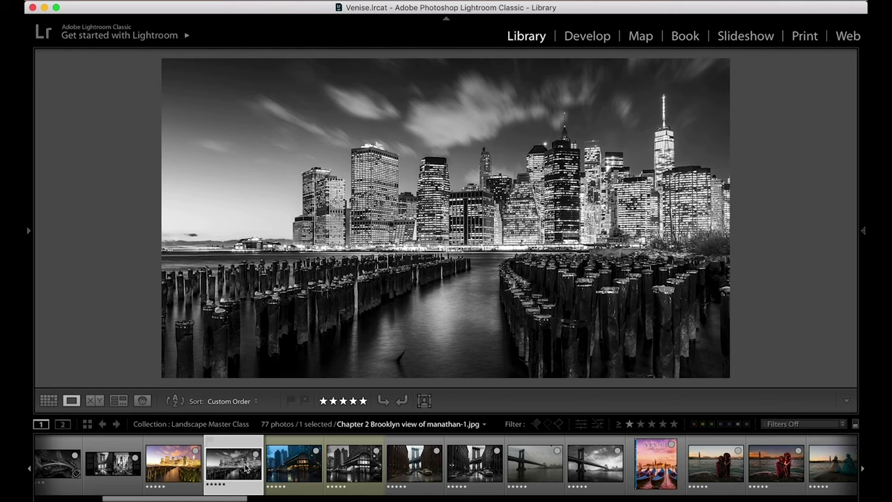
pyautogui.click(279, 469)
pyautogui.click(349, 462)
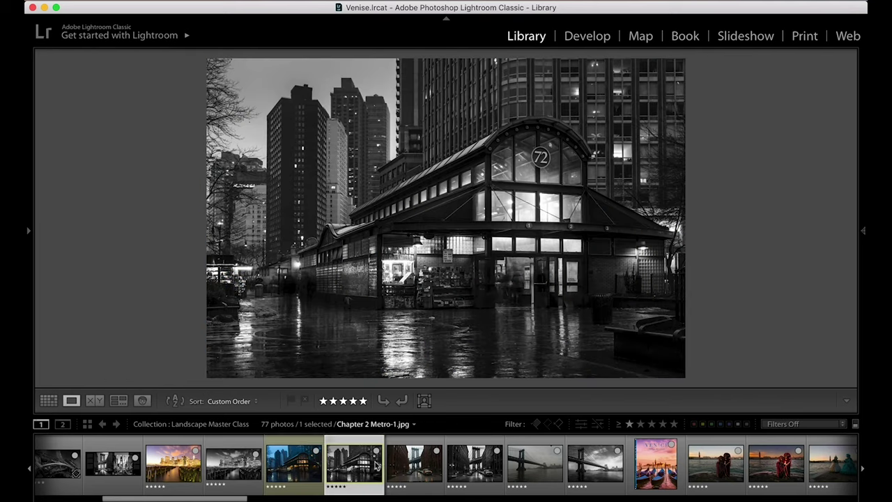
pyautogui.click(417, 470)
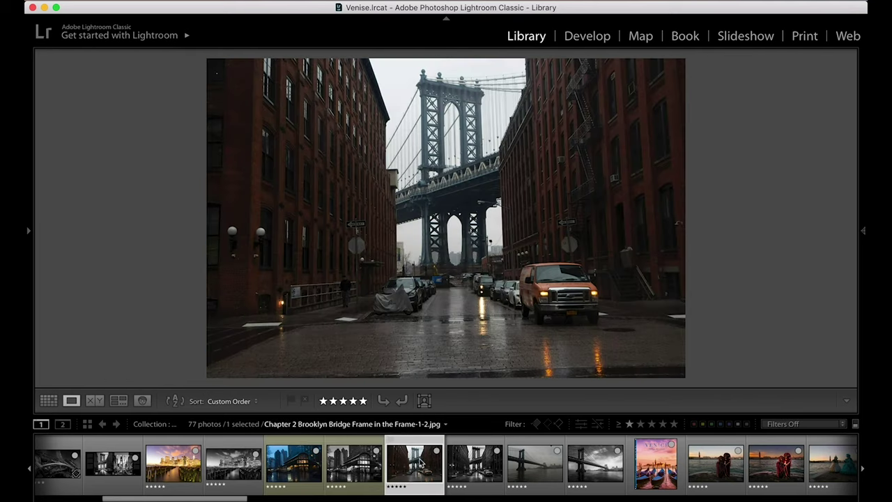
pyautogui.click(471, 463)
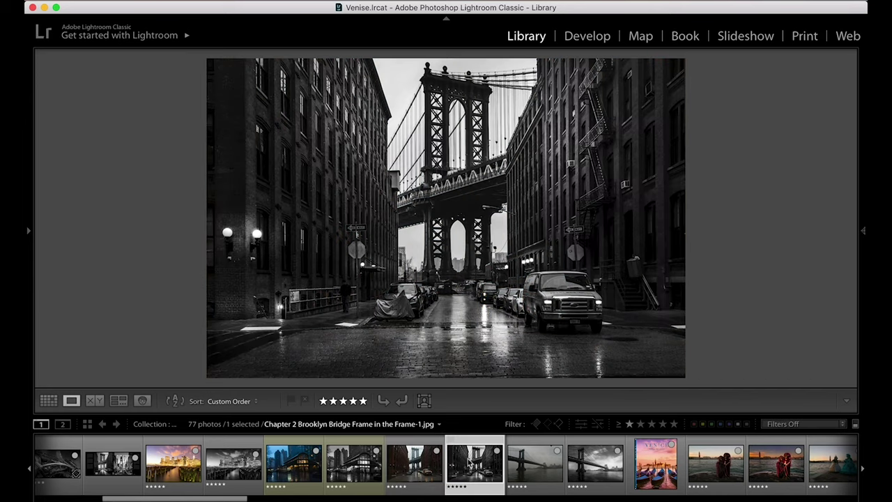
pyautogui.click(519, 463)
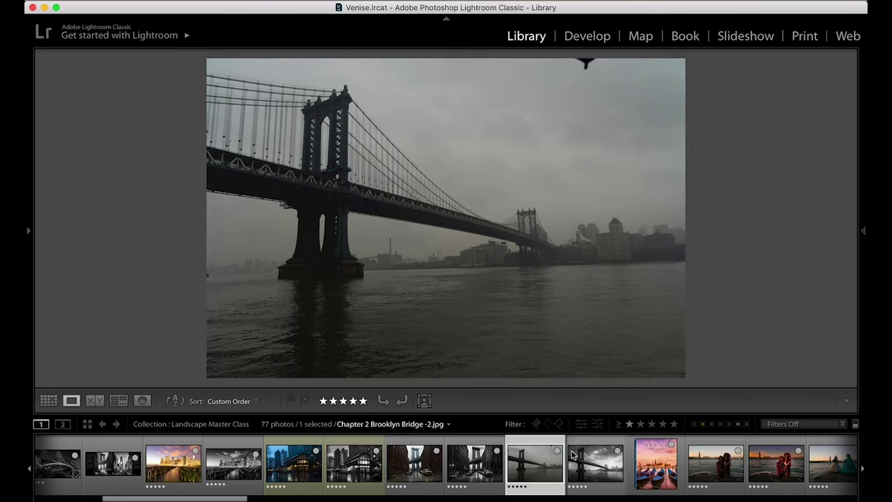
pyautogui.click(595, 453)
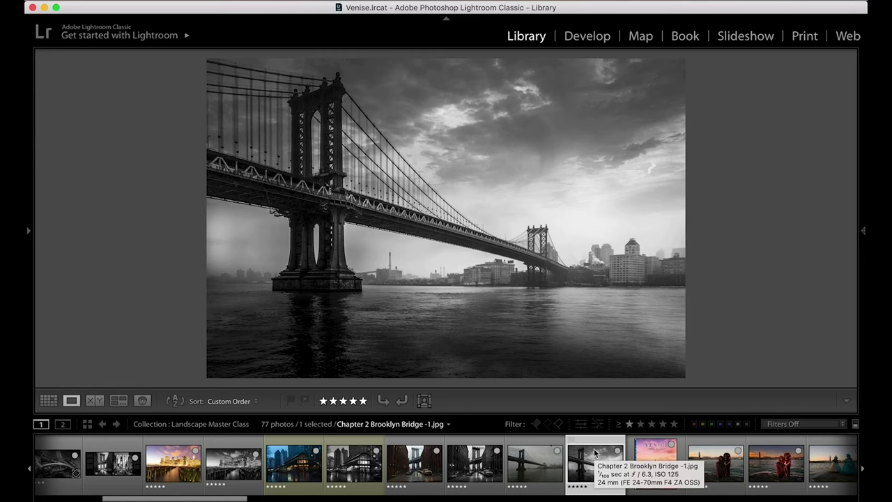
# View the Venice book cover and the collection's carnival and lagoon long-exposure photos
pyautogui.click(643, 455)
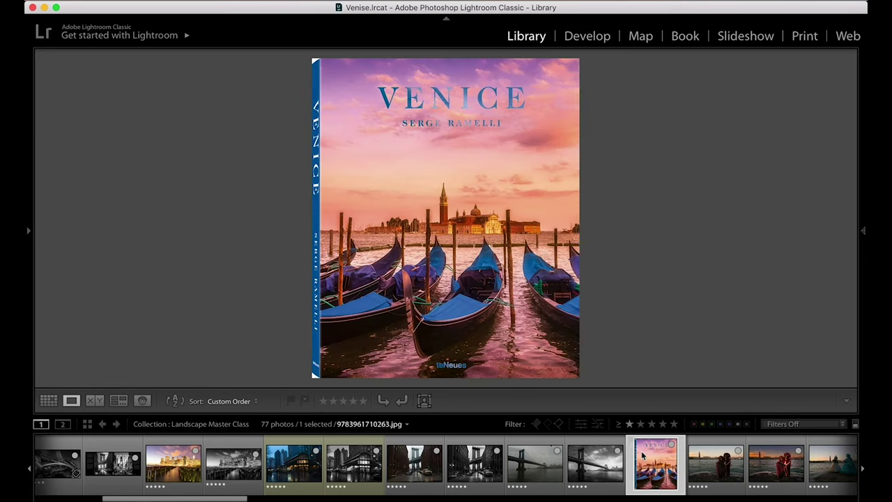
pyautogui.moveTo(237, 499); pyautogui.dragTo(323, 499)
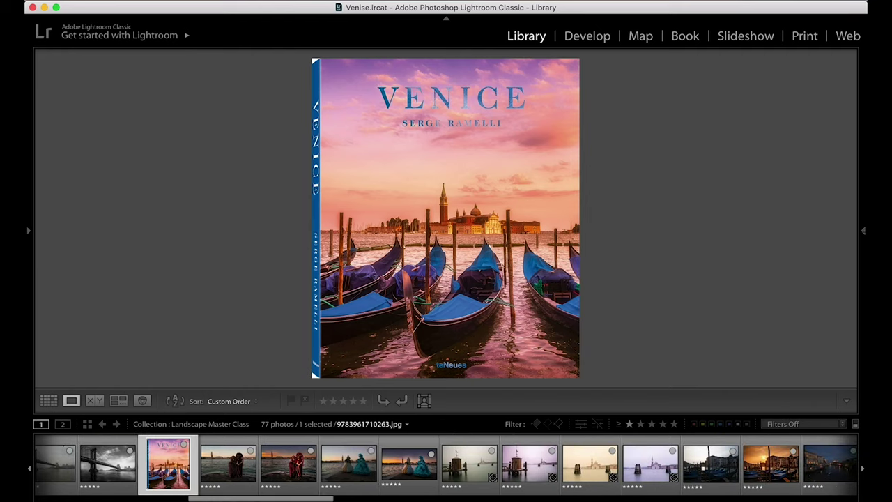
pyautogui.click(255, 478)
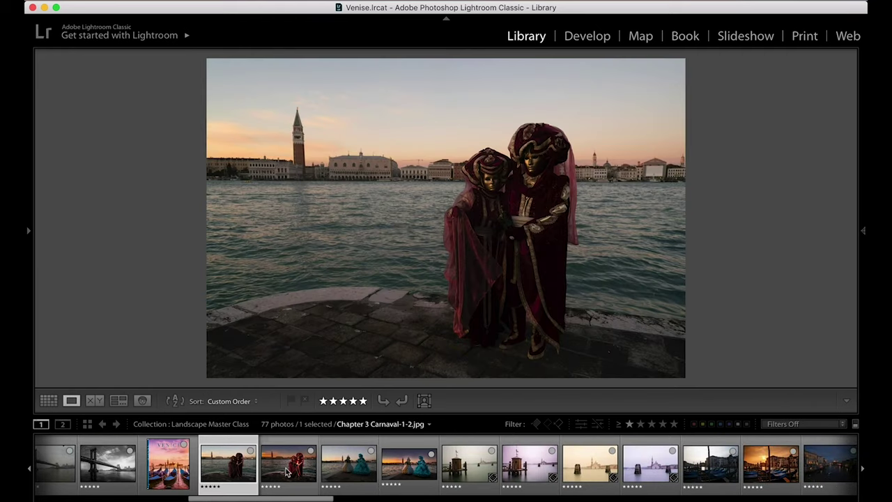
pyautogui.click(287, 472)
pyautogui.click(509, 469)
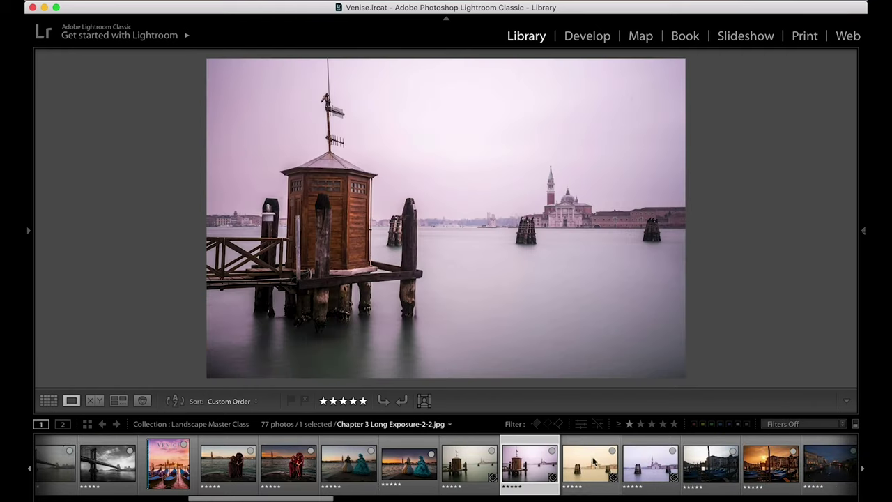
pyautogui.click(649, 462)
# Compare the original and edited Venice photos of the Grand Canal, the bell tower and the sunset gondolas
pyautogui.click(720, 462)
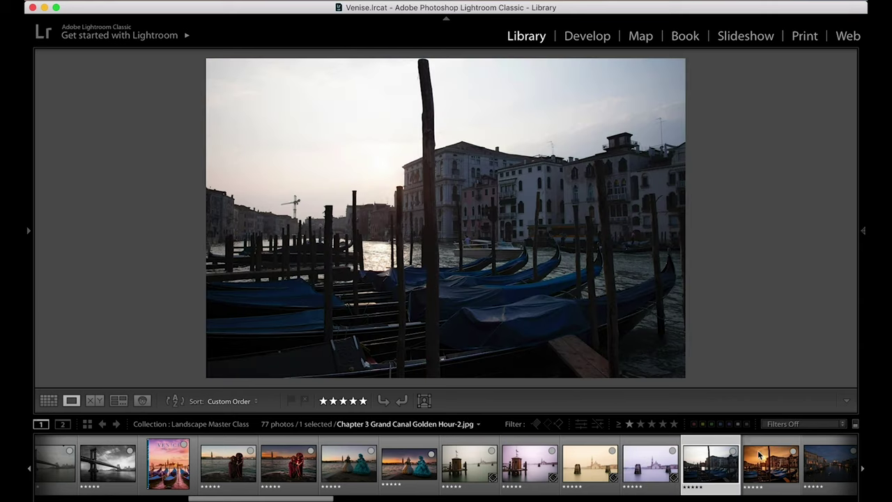
pyautogui.click(763, 456)
pyautogui.click(817, 458)
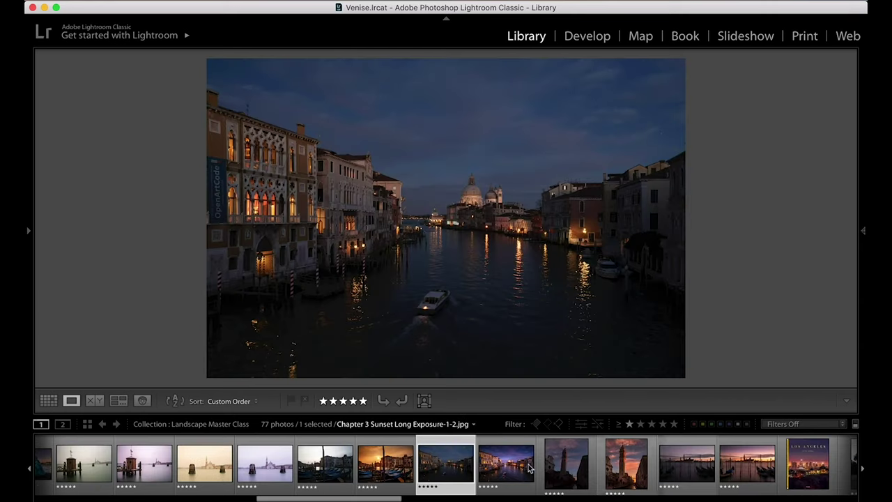
pyautogui.click(487, 474)
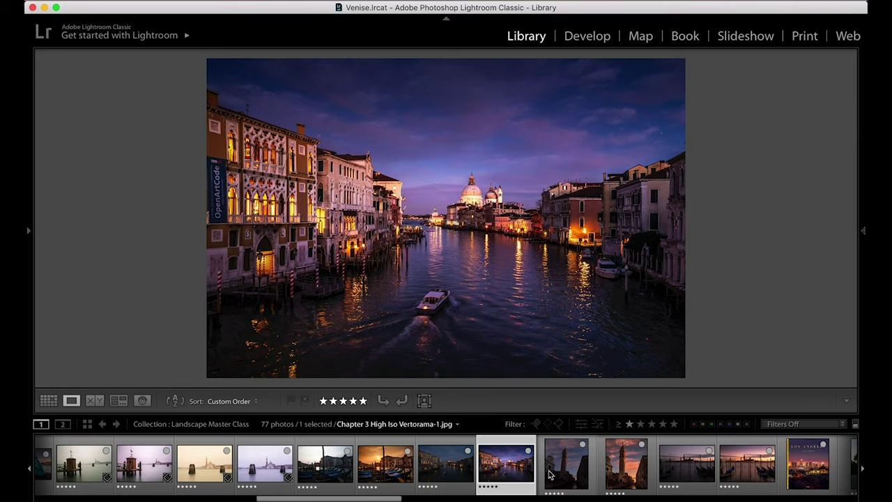
pyautogui.click(542, 472)
pyautogui.click(623, 467)
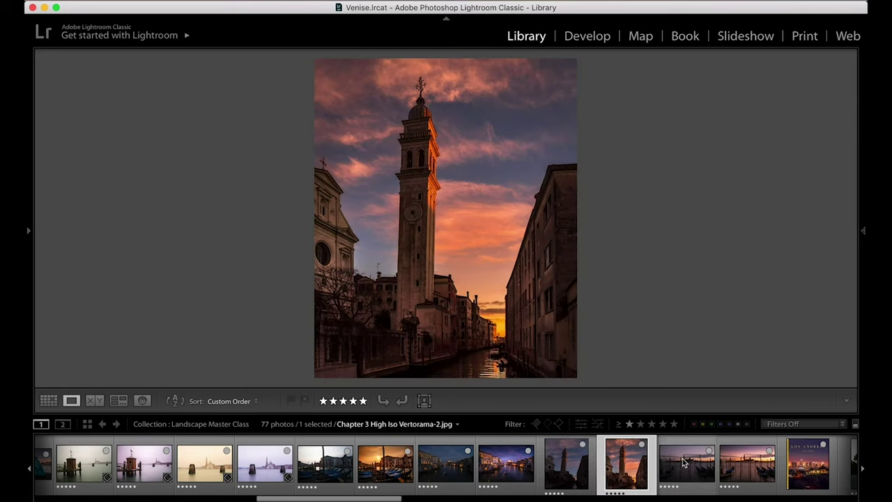
pyautogui.click(683, 462)
pyautogui.click(742, 462)
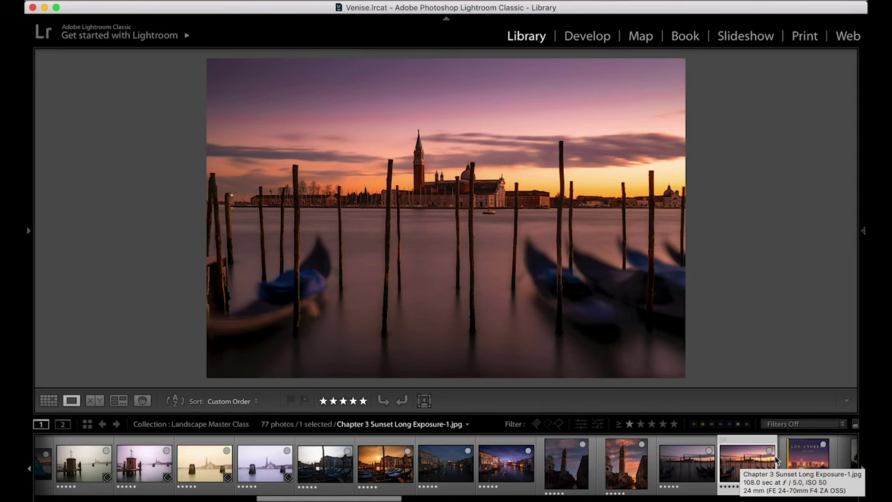
# View the Los Angeles book cover and the original and edited photos of the Beverly Hills palm street and the observatory skyline
pyautogui.click(796, 460)
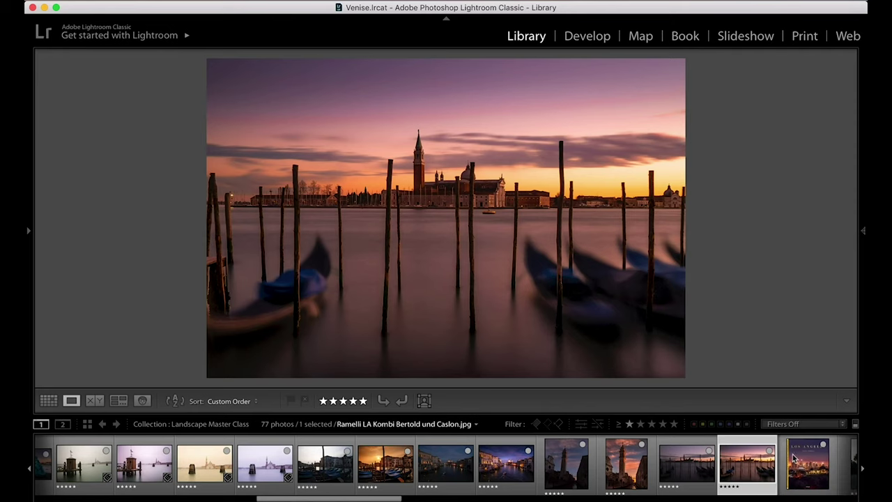
pyautogui.hscroll(10, 415, 488)
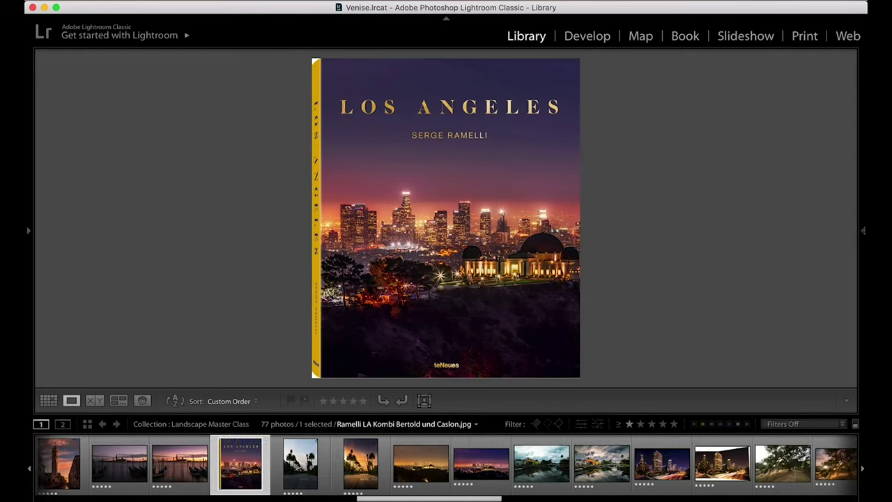
pyautogui.click(262, 468)
pyautogui.click(313, 471)
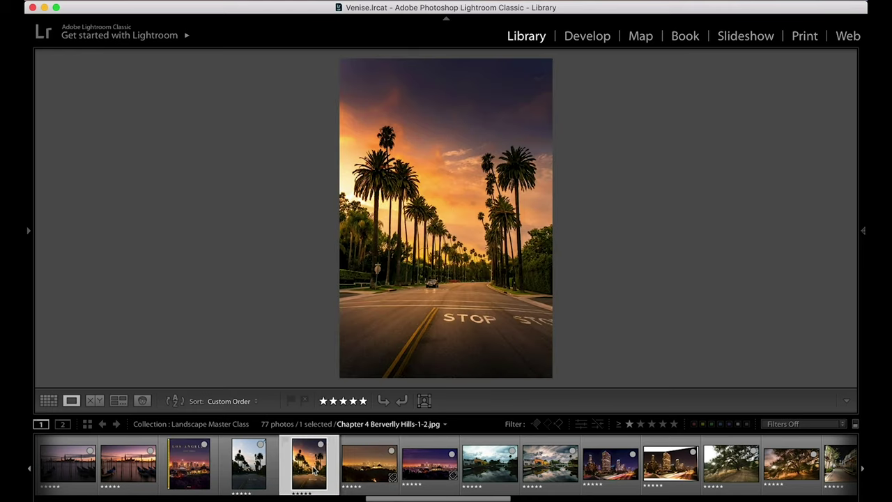
pyautogui.click(418, 471)
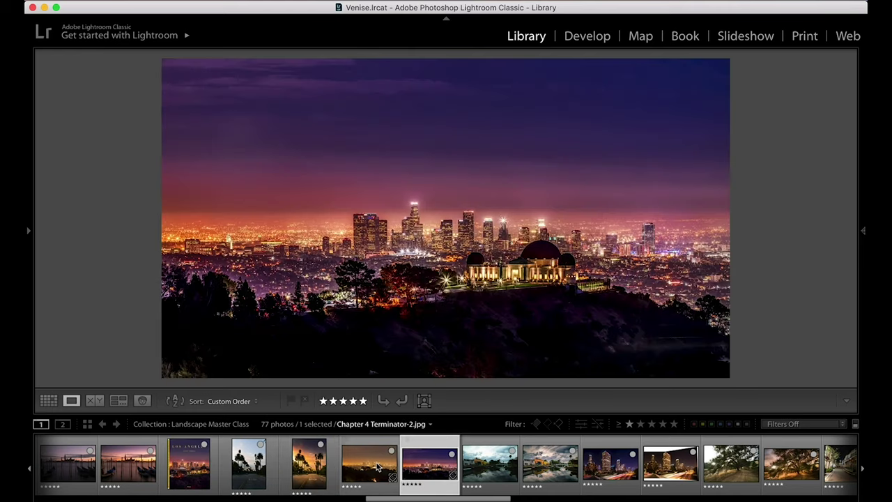
pyautogui.click(376, 462)
pyautogui.click(425, 469)
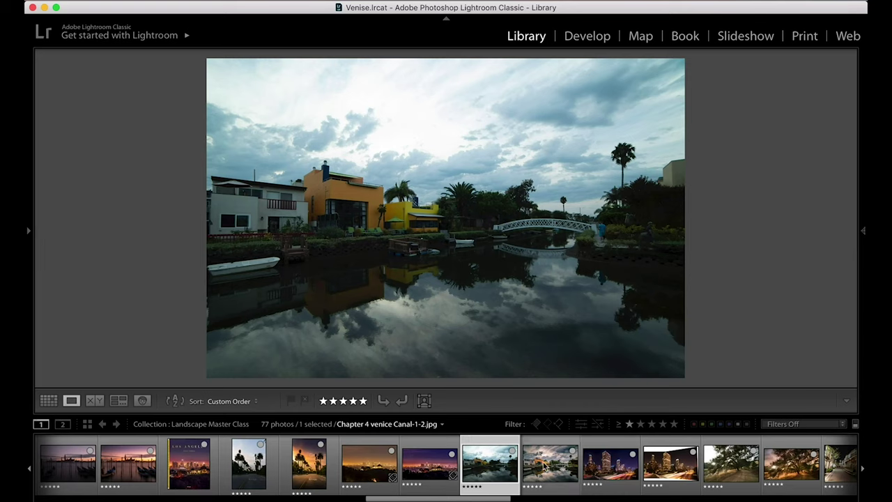
# Compare the original and edited Los Angeles photos of the Venice canal, downtown highway, Malibu oak tree and The Grove
pyautogui.click(554, 457)
pyautogui.click(669, 465)
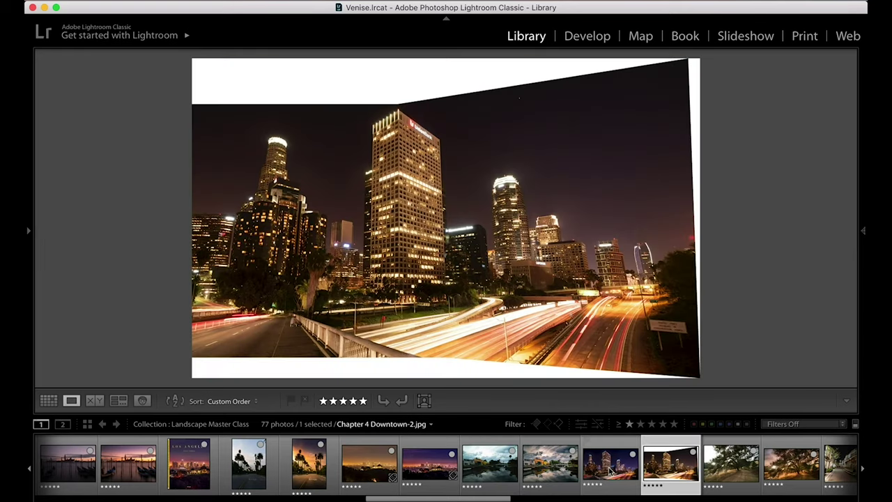
pyautogui.click(610, 472)
pyautogui.click(744, 465)
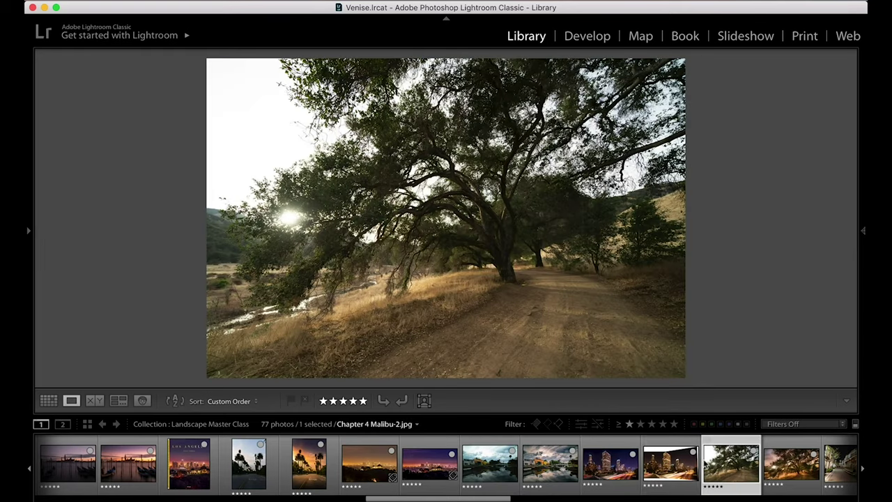
pyautogui.click(766, 465)
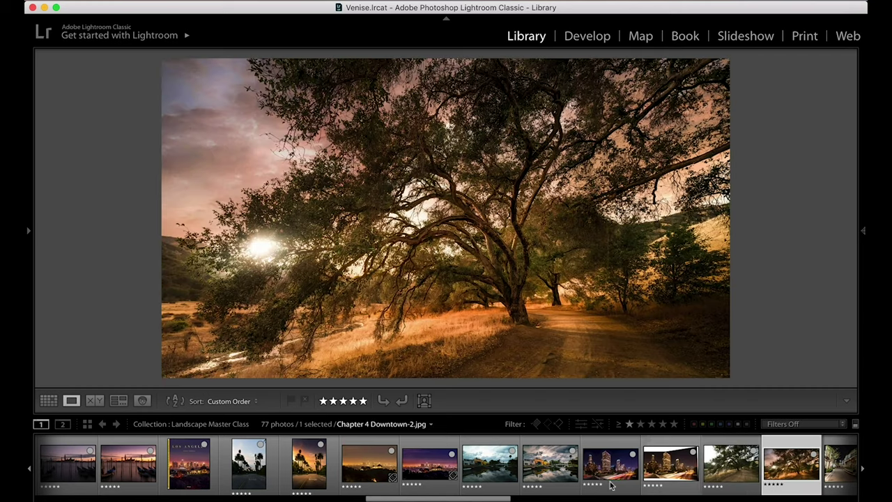
pyautogui.moveTo(508, 498); pyautogui.dragTo(557, 488)
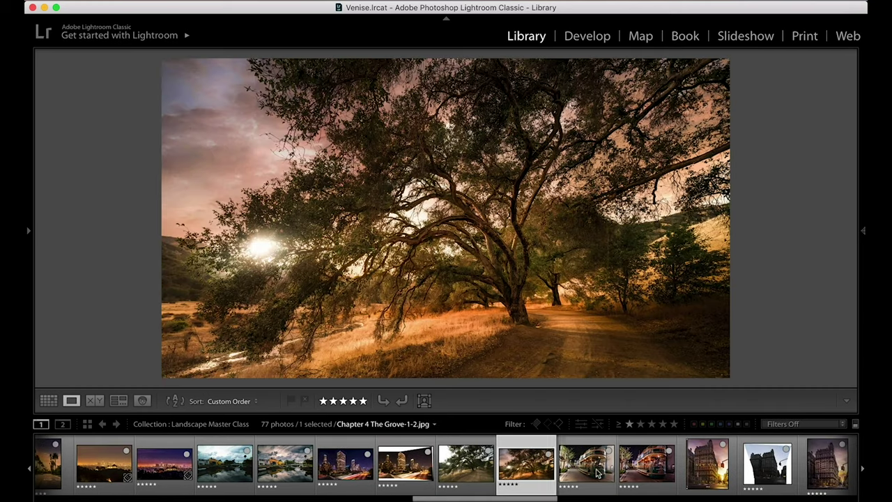
pyautogui.click(585, 471)
pyautogui.click(637, 474)
# View the New York book cover and the before-and-after photos of Central Park in fall, Top of the Rock and Brooklyn by night
pyautogui.click(708, 464)
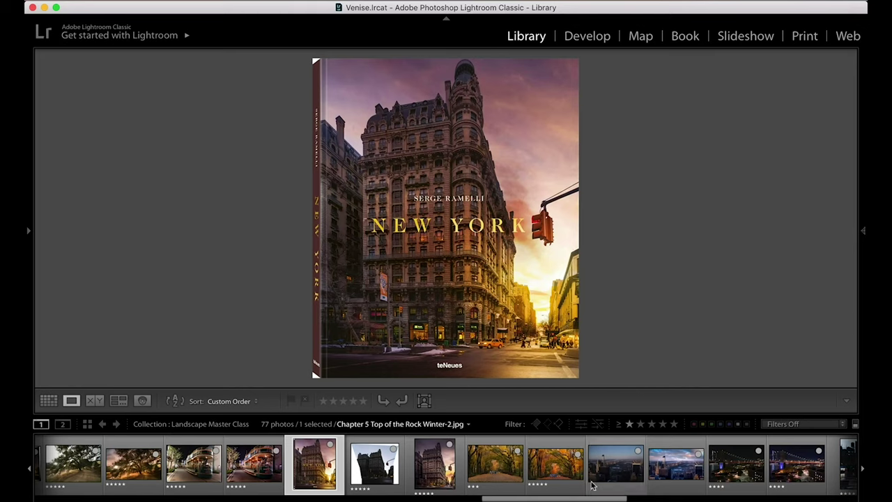
pyautogui.click(522, 476)
pyautogui.click(558, 476)
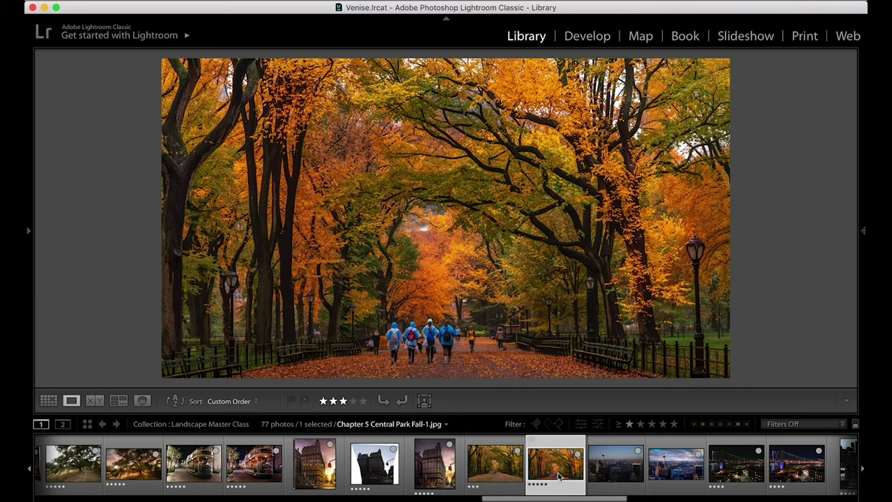
pyautogui.click(617, 476)
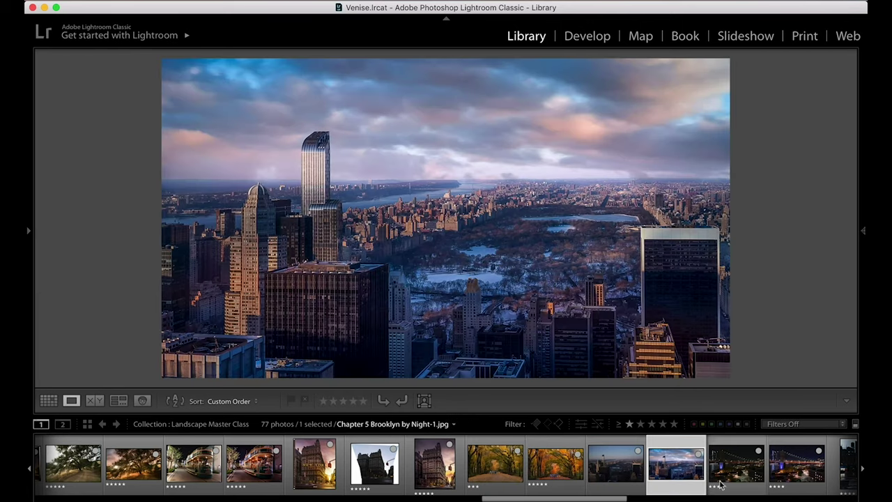
pyautogui.click(725, 475)
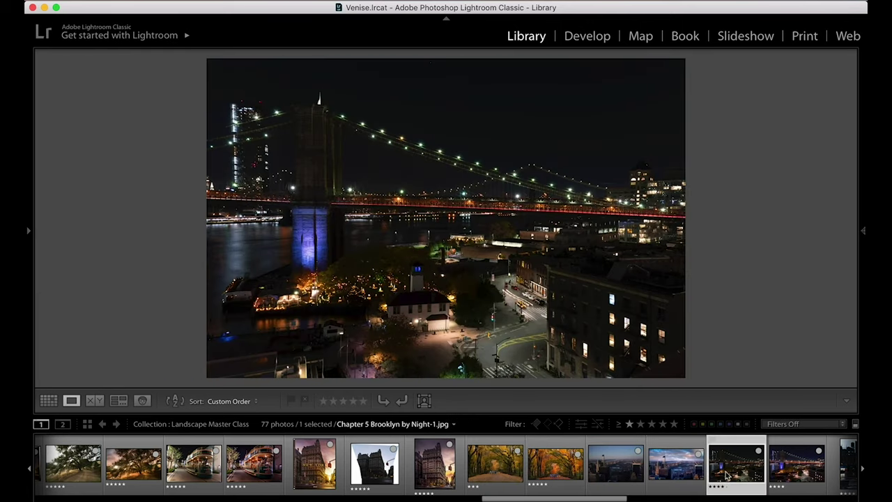
pyautogui.click(775, 474)
pyautogui.scroll(-5, 676, 474)
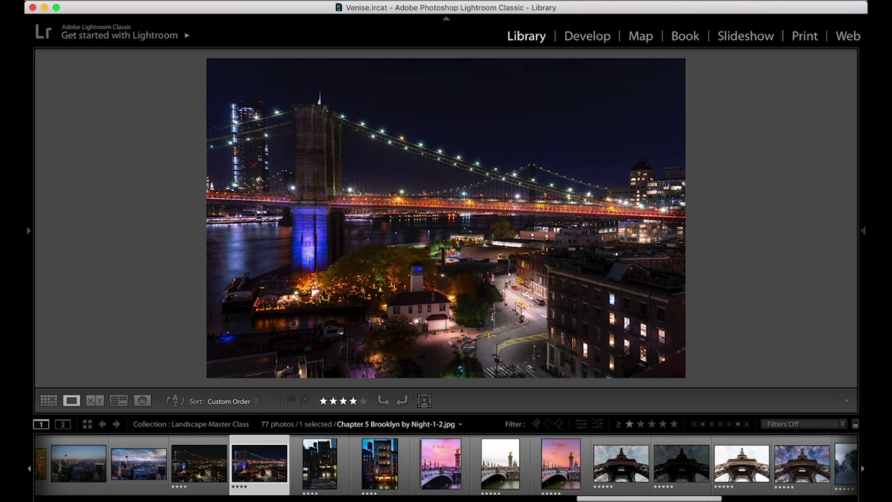
pyautogui.click(378, 473)
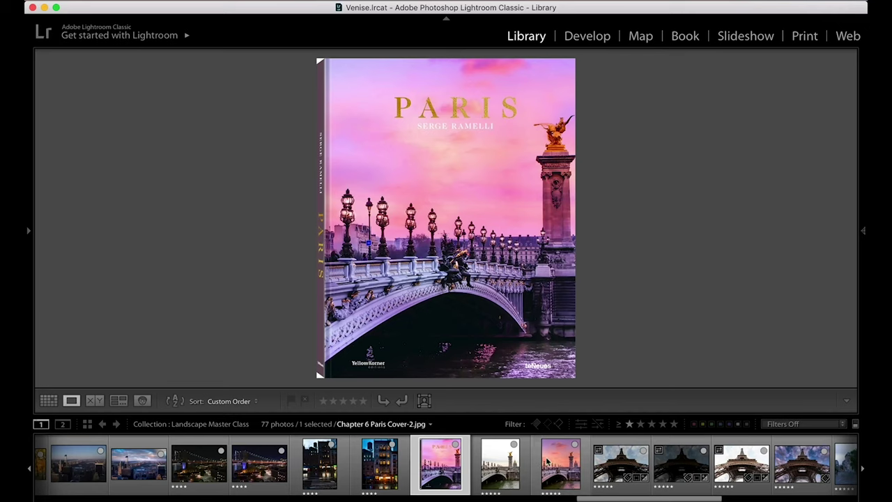
# Compare the Paris cover bridge's original and sunset edit, and view the Eiffel Tower HDR exposures with their edited result
pyautogui.click(523, 458)
pyautogui.click(556, 458)
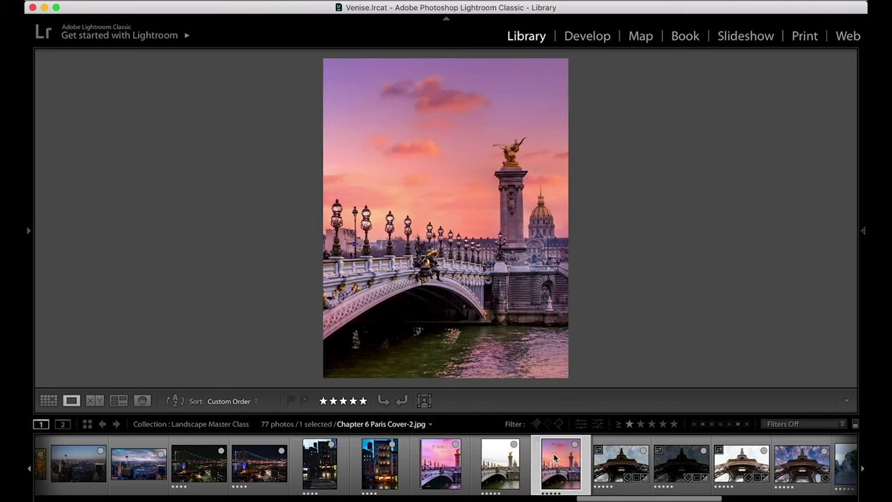
pyautogui.hscroll(2, 617, 499)
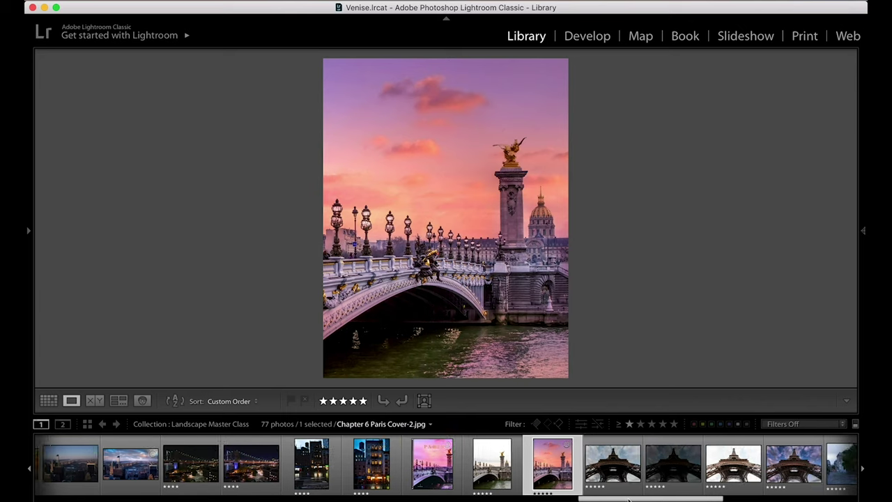
pyautogui.click(520, 467)
pyautogui.click(623, 468)
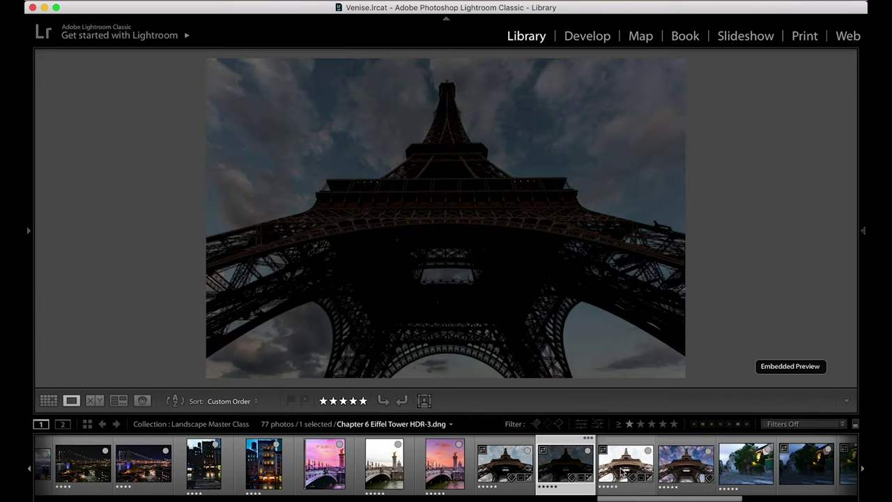
pyautogui.click(674, 467)
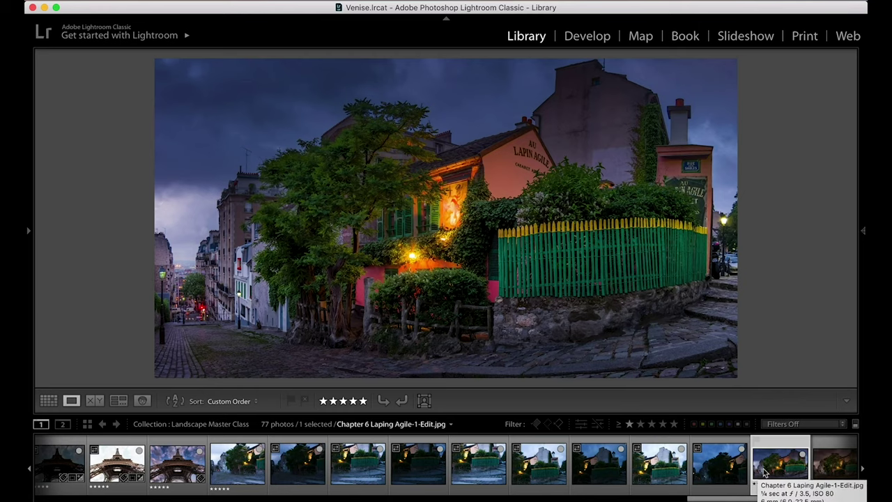
# View the warm-toned Lapin Agile edit and the day-to-night street photo of La Bonne Franquette with its edited version
pyautogui.click(838, 468)
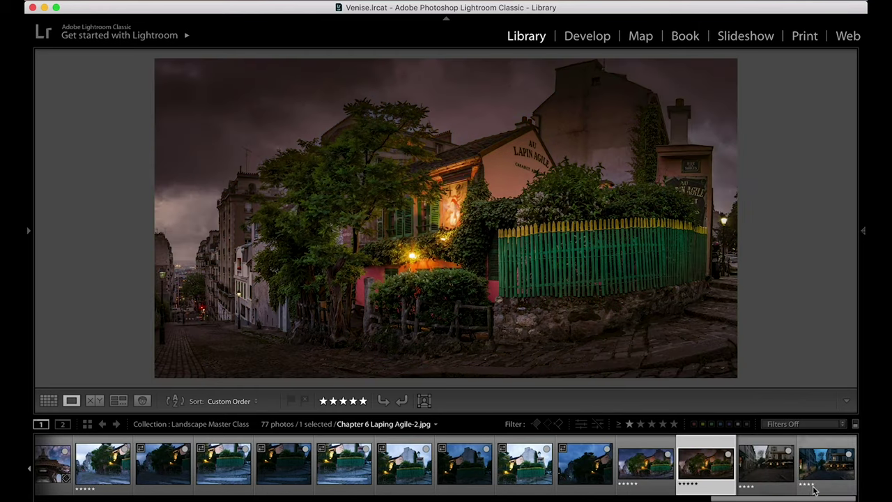
pyautogui.click(767, 470)
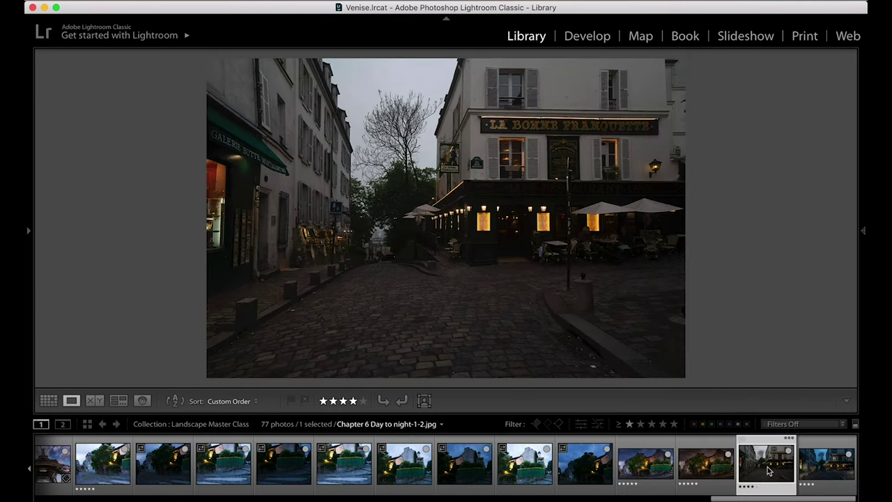
pyautogui.click(829, 465)
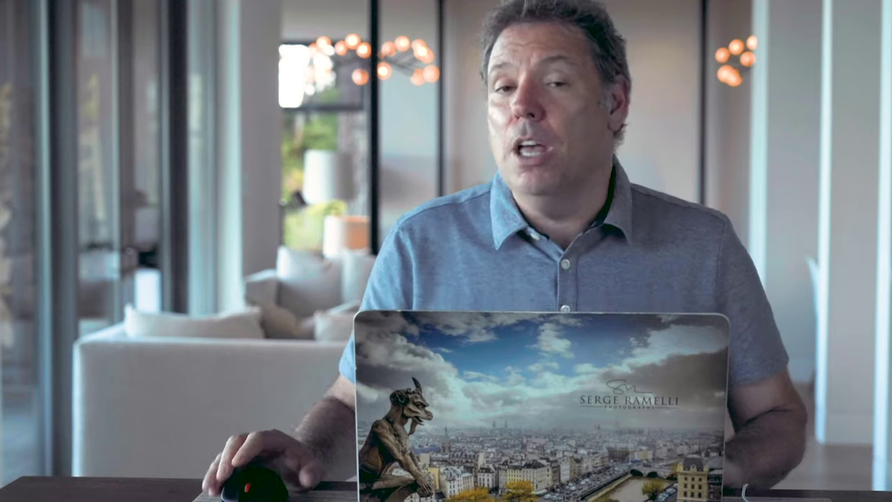